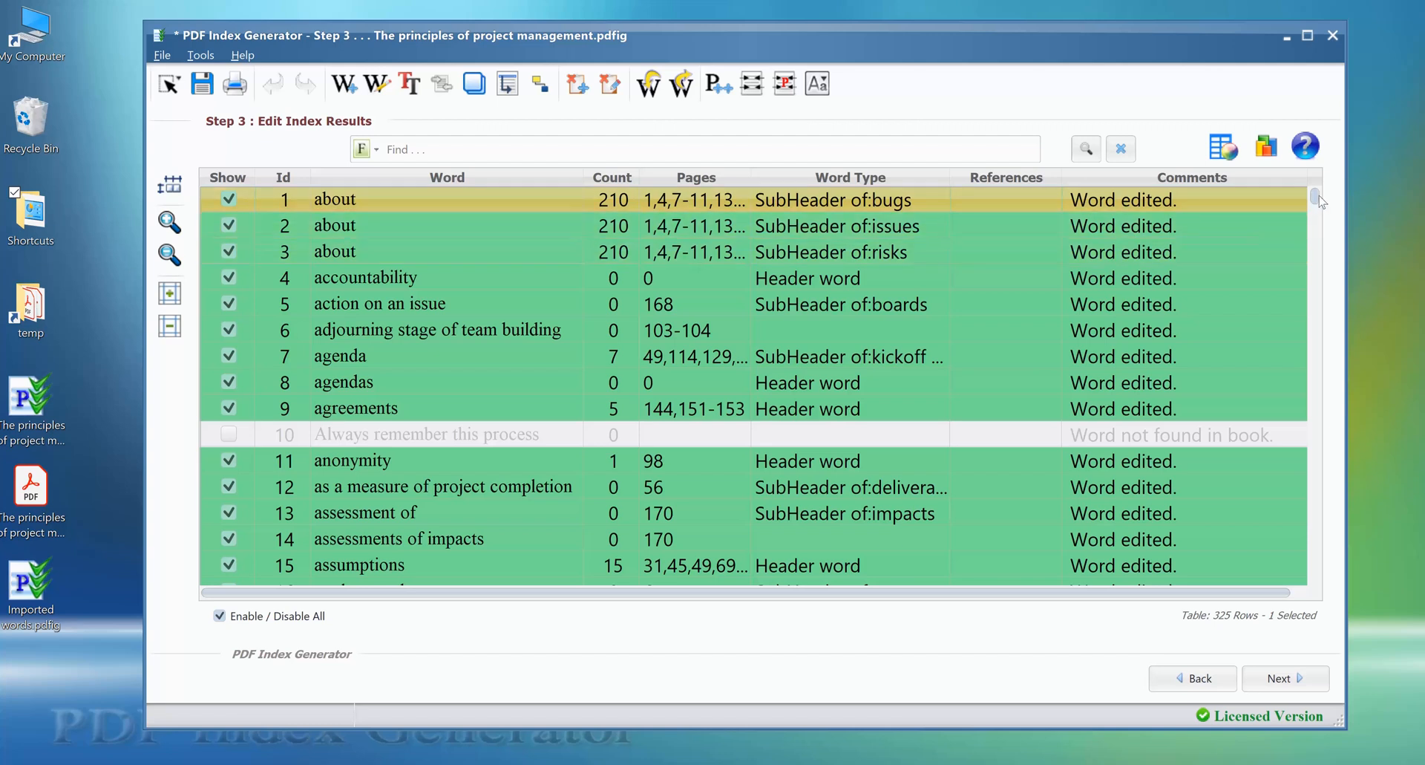
- Look through the filter conditions available for the index results table, keeping Show All as the active condition
mouse_move(1315, 199)
left_mouse_down()
mouse_move(1308, 278)
mouse_move(1314, 182)
left_mouse_up()
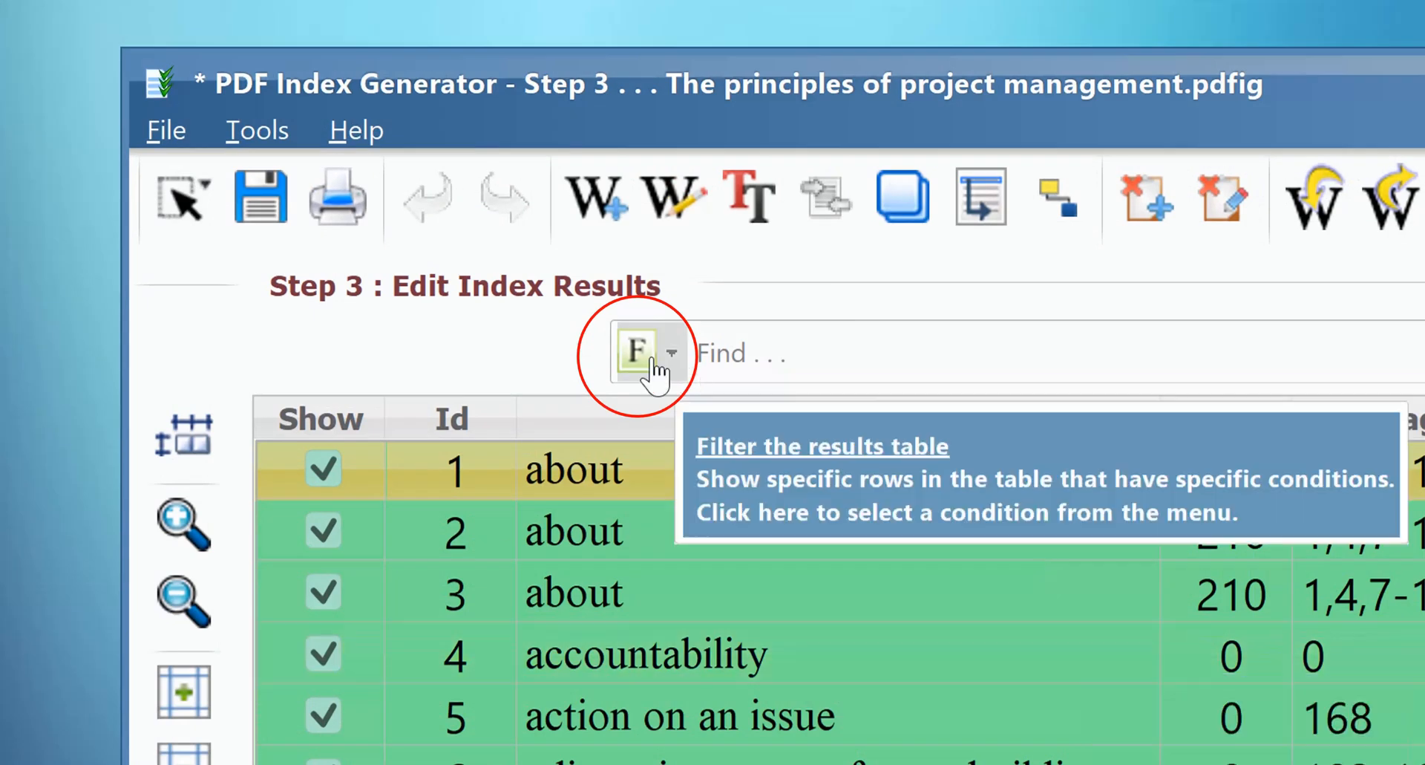
left_click(653, 362)
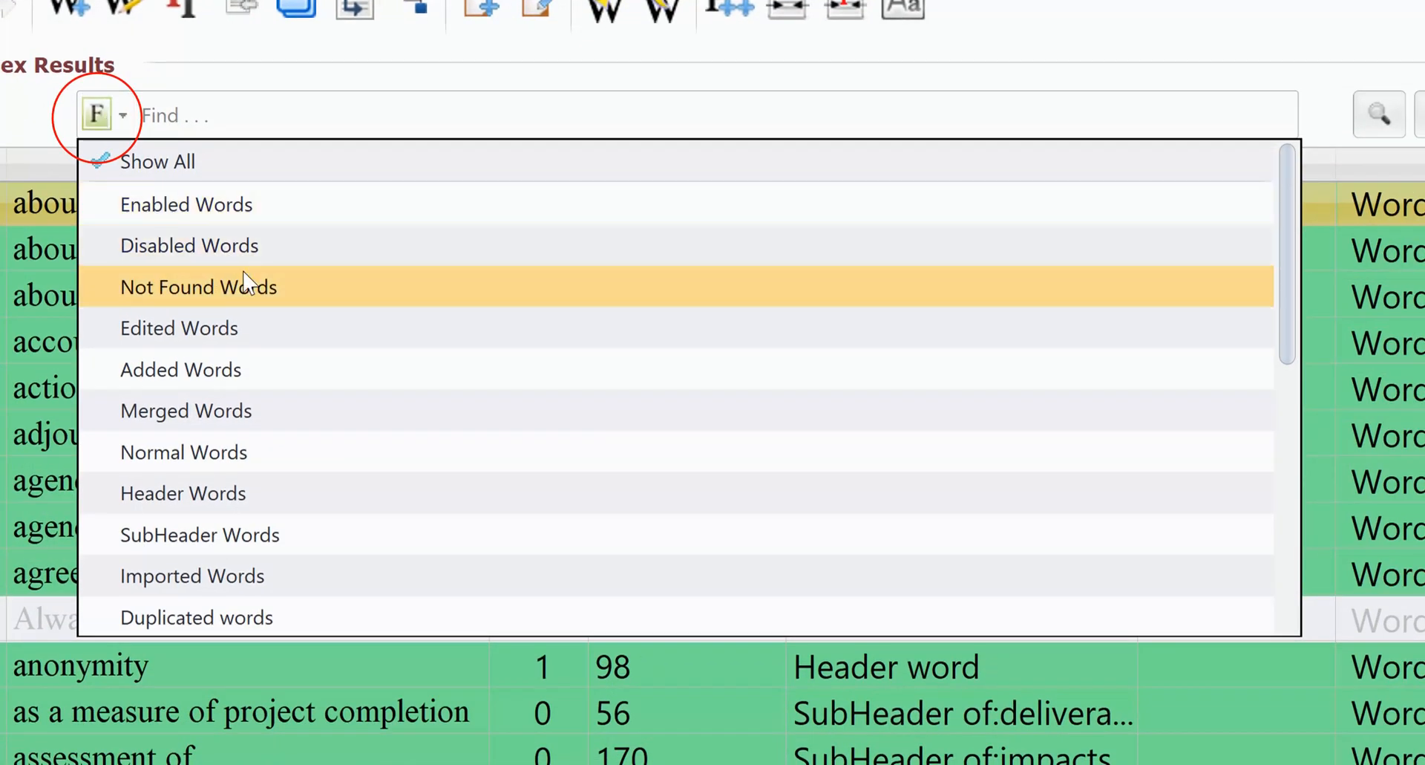
left_click_drag(1288, 330, 1018, 220)
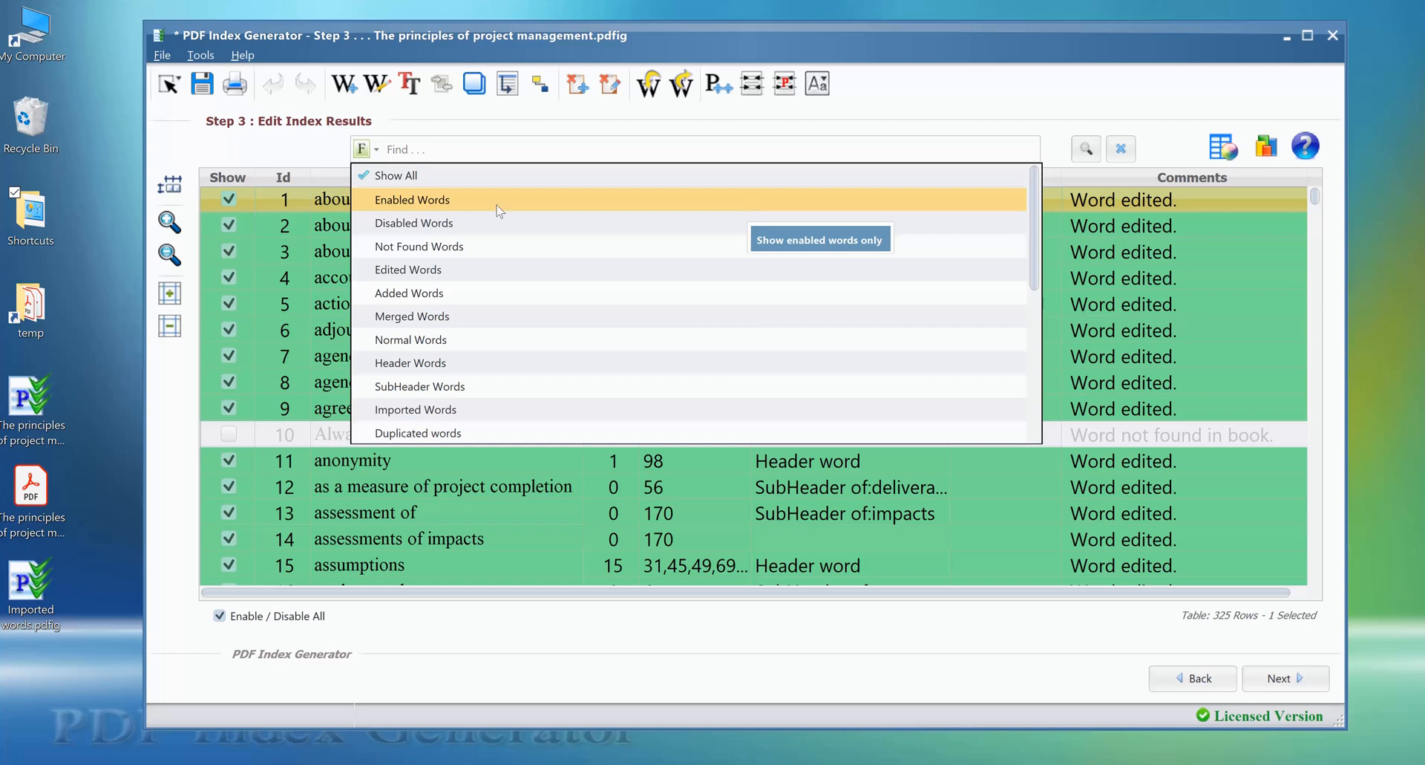
left_click(371, 176)
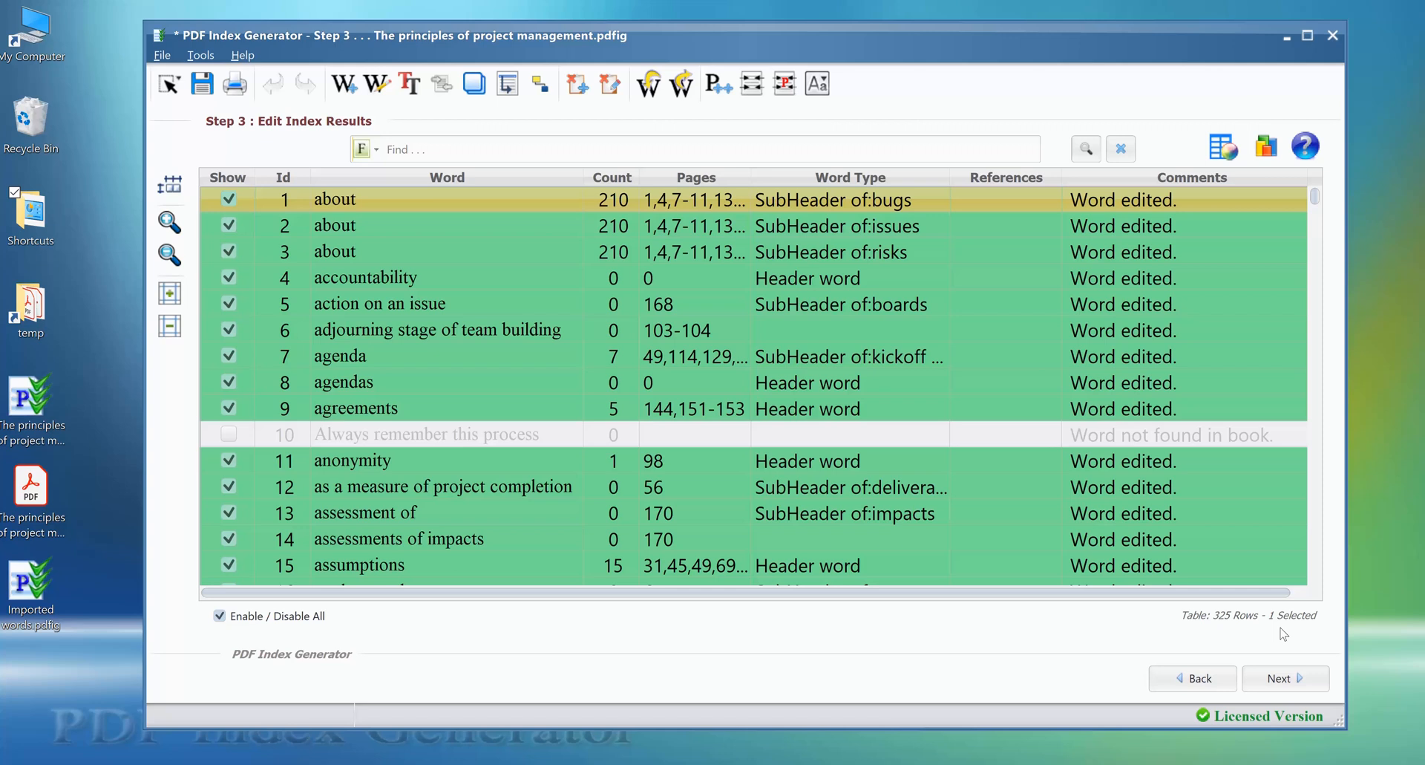
left_click(377, 151)
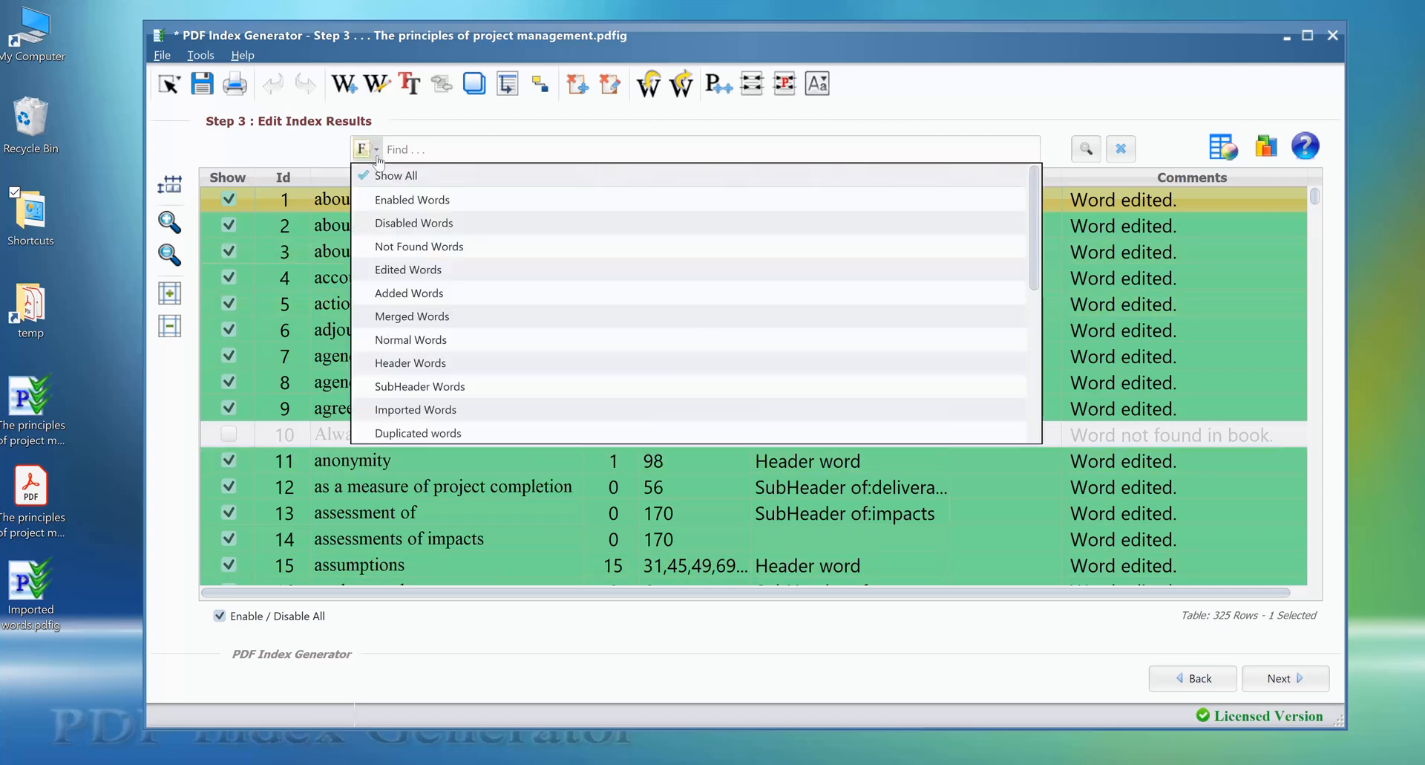
left_click(436, 185)
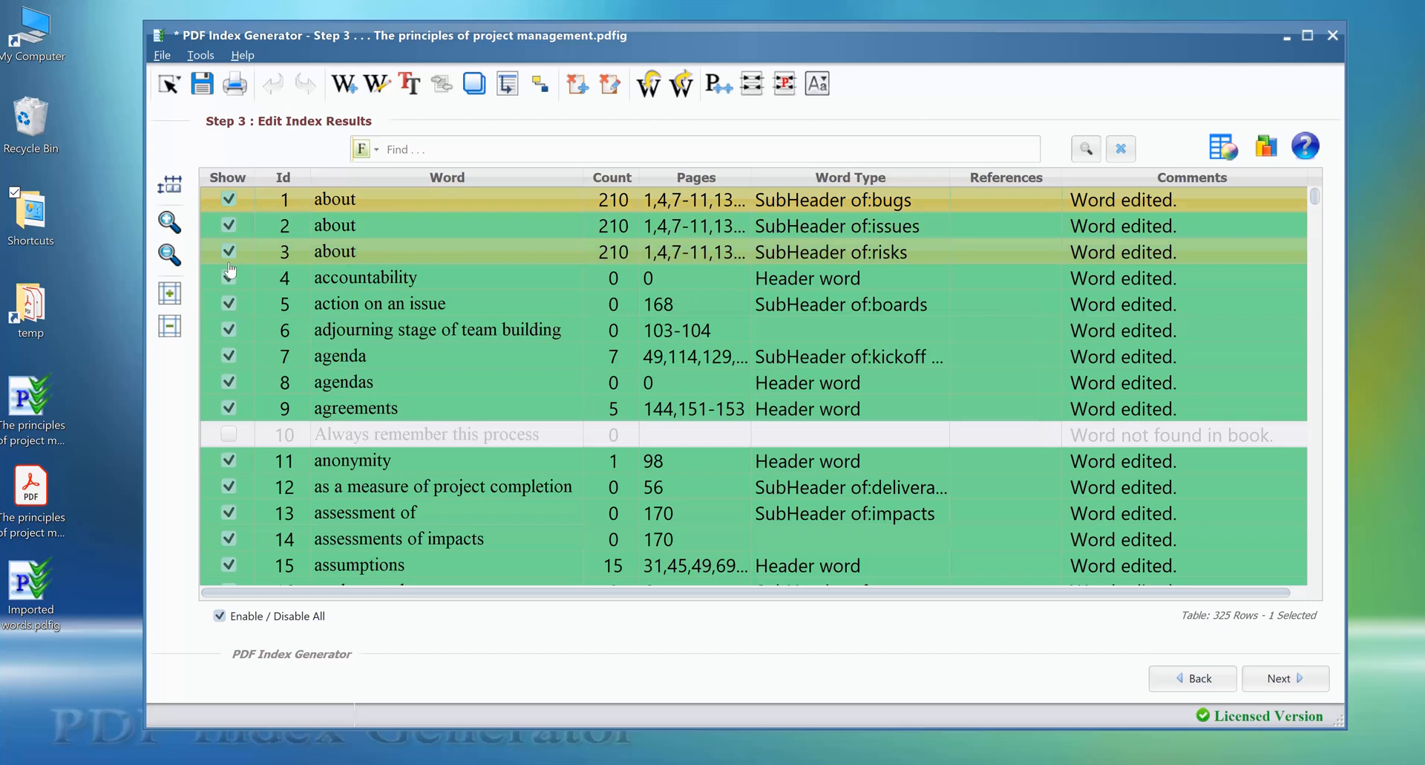
- Filter the results table to show only enabled words, followed by only disabled words
left_click(360, 152)
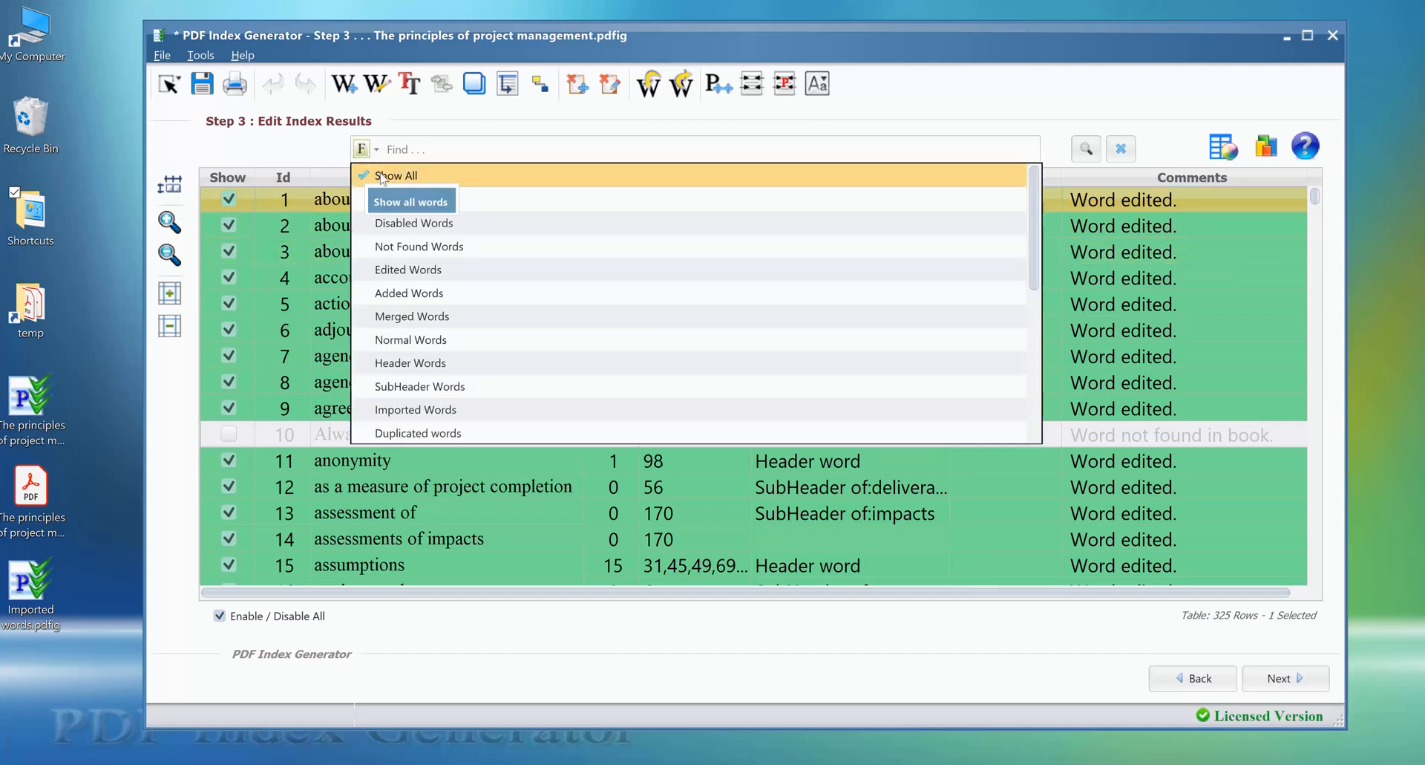
left_click(475, 202)
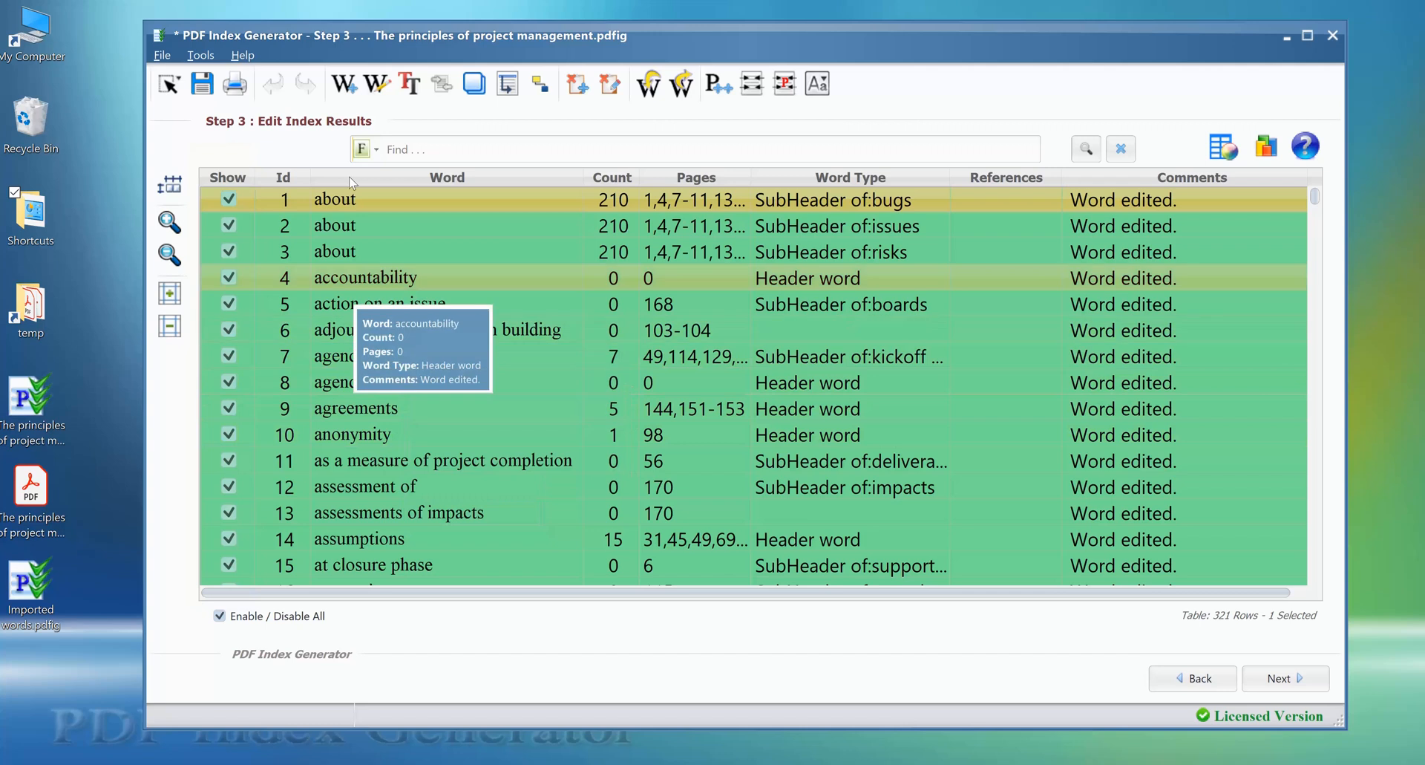
left_click(364, 148)
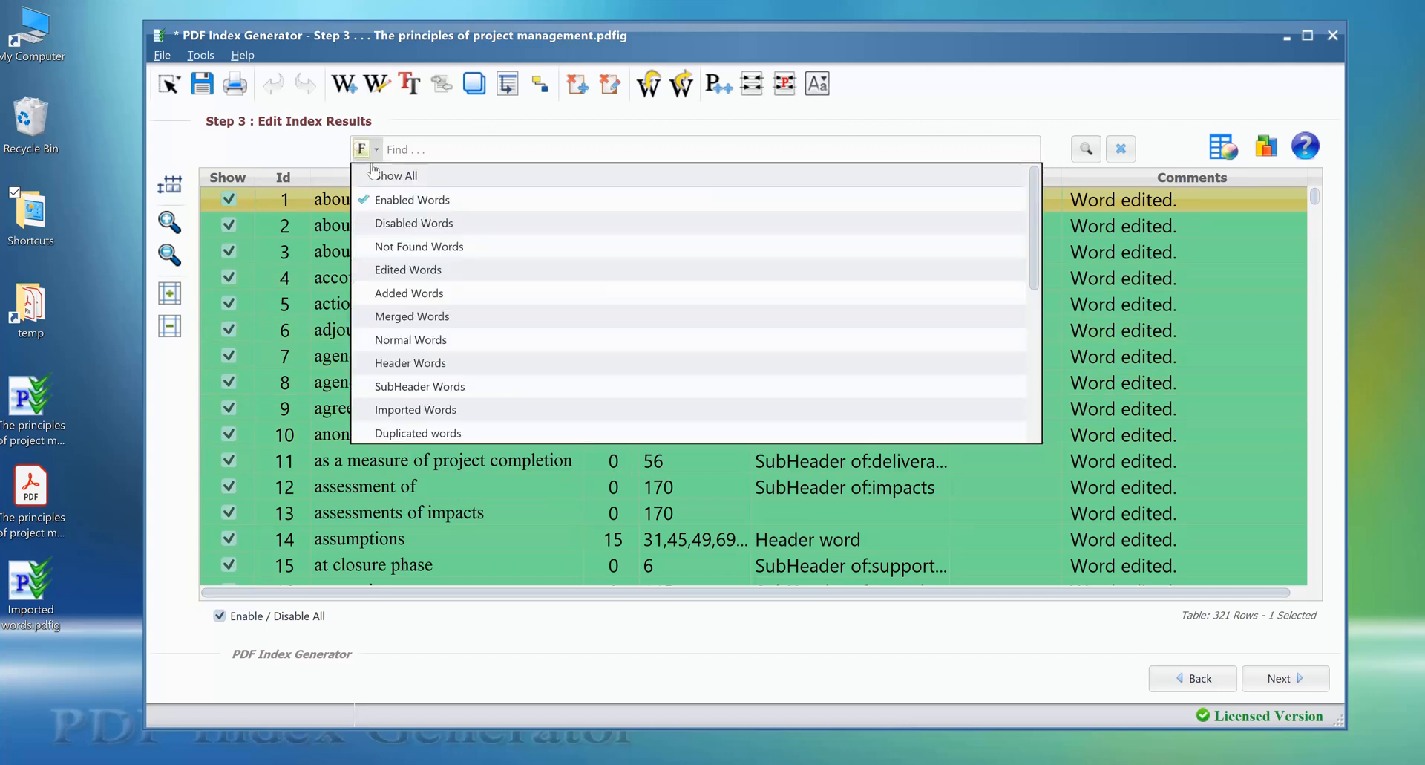
left_click(401, 224)
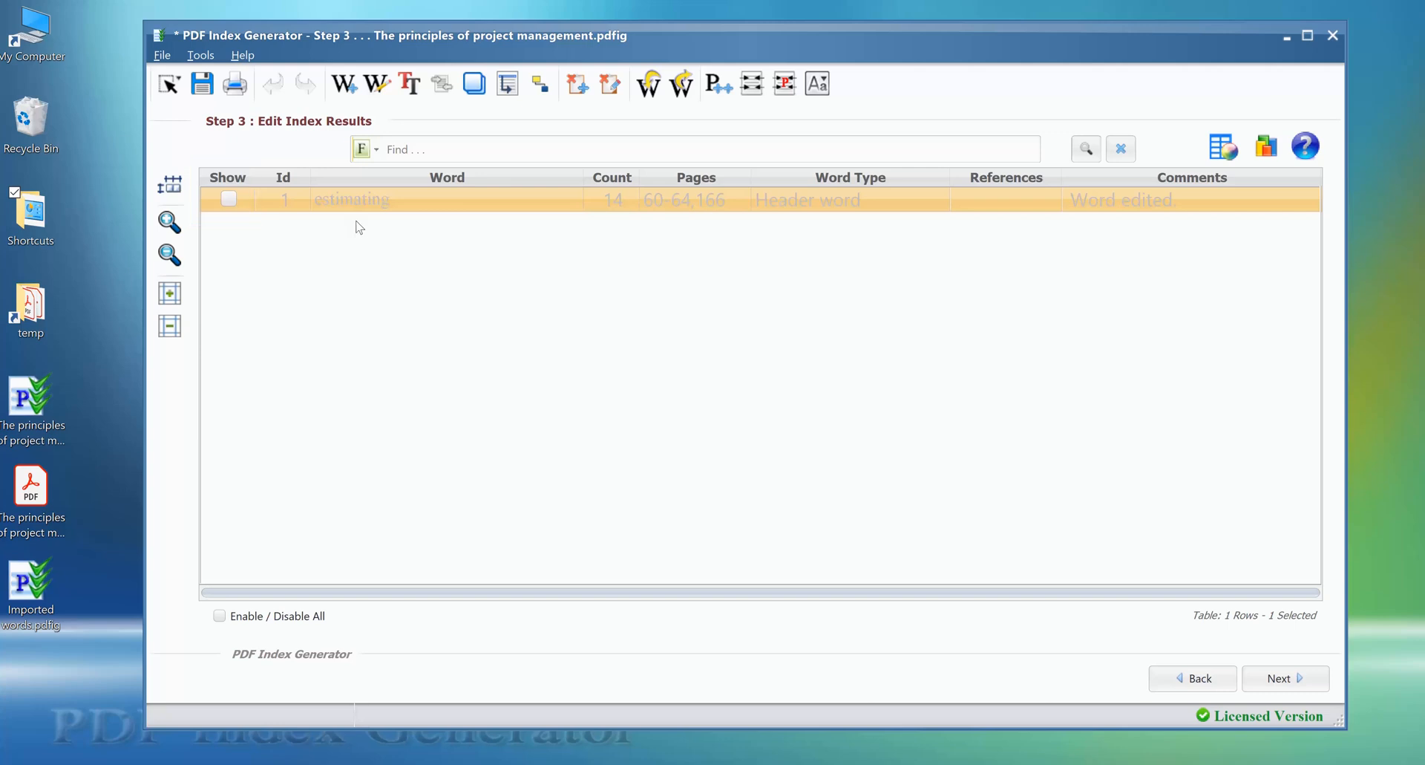
- Filter the results table by Not Found Words and after that by Edited Words
left_click(363, 148)
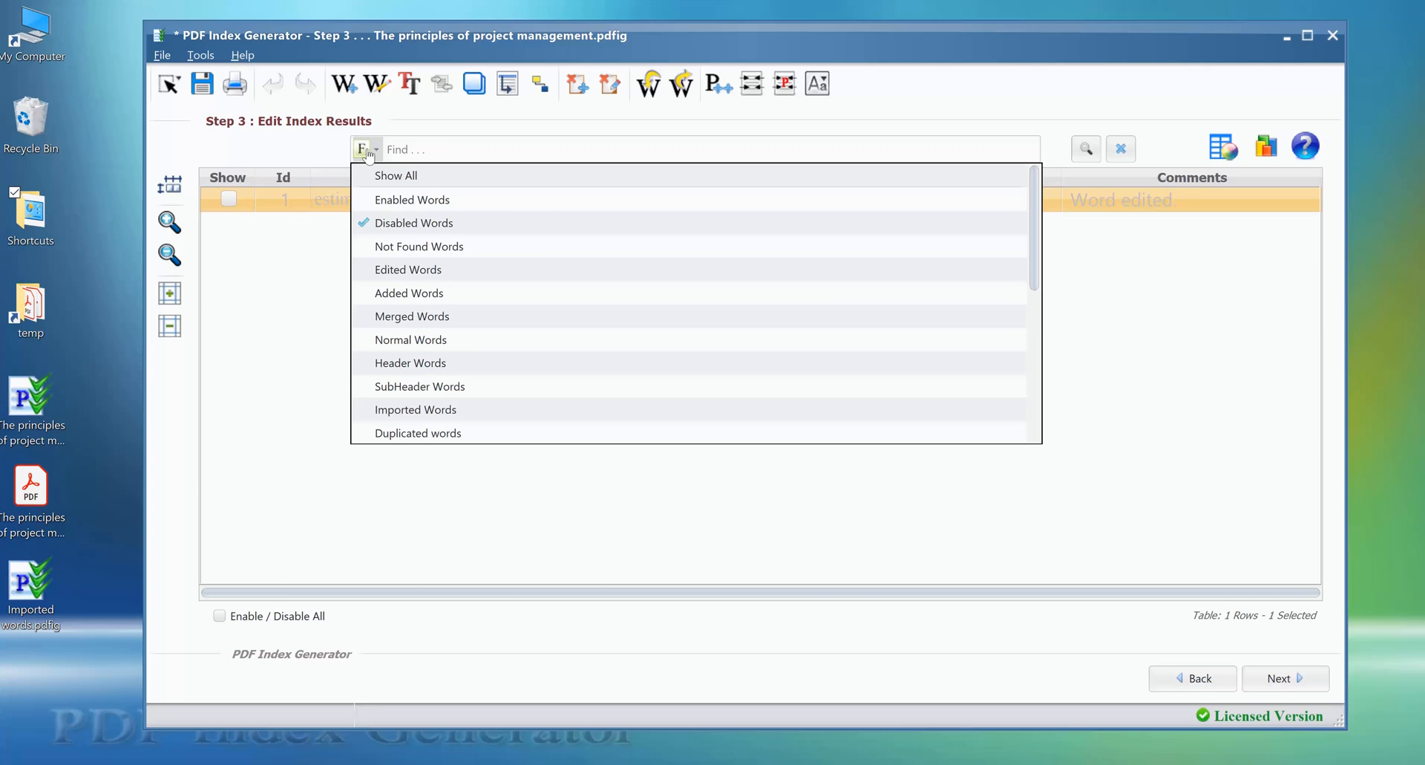
left_click(443, 251)
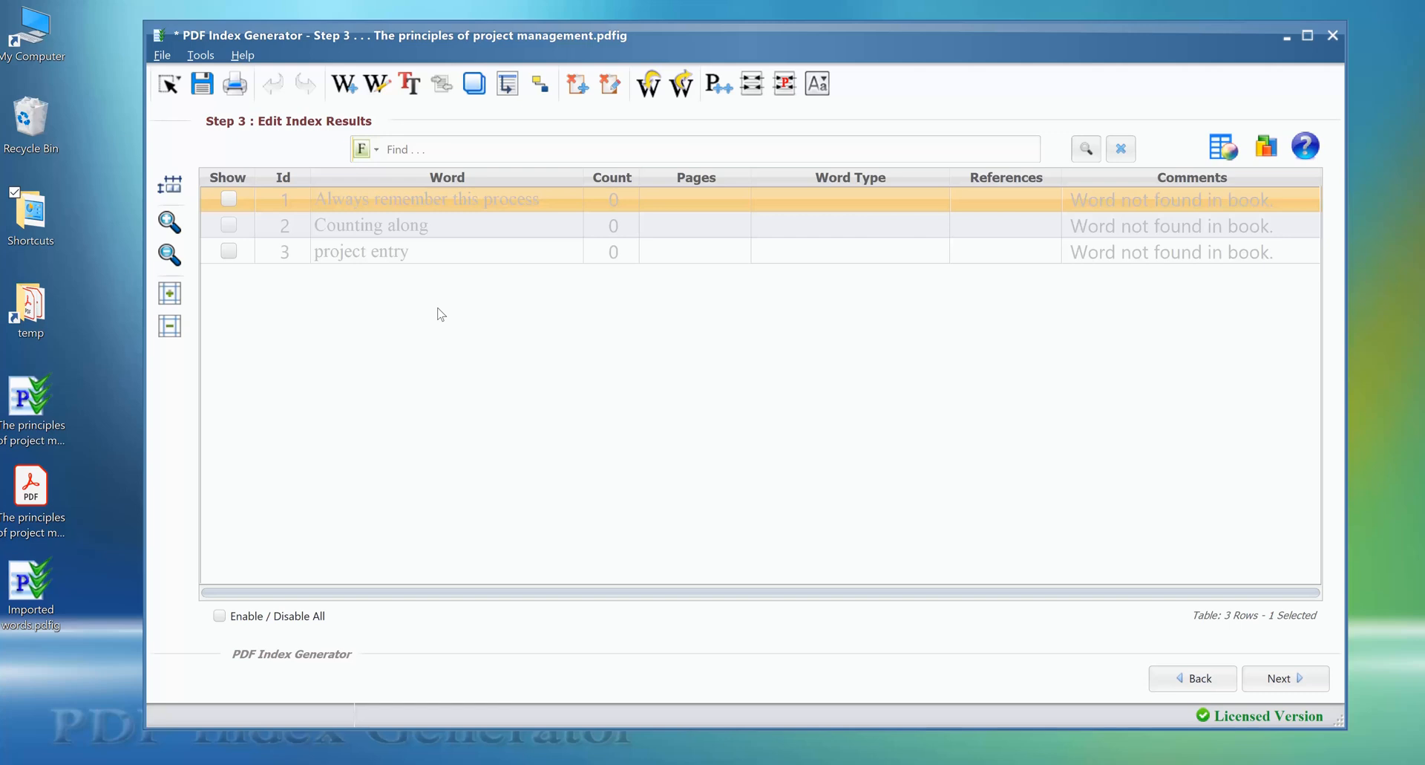
left_click(362, 150)
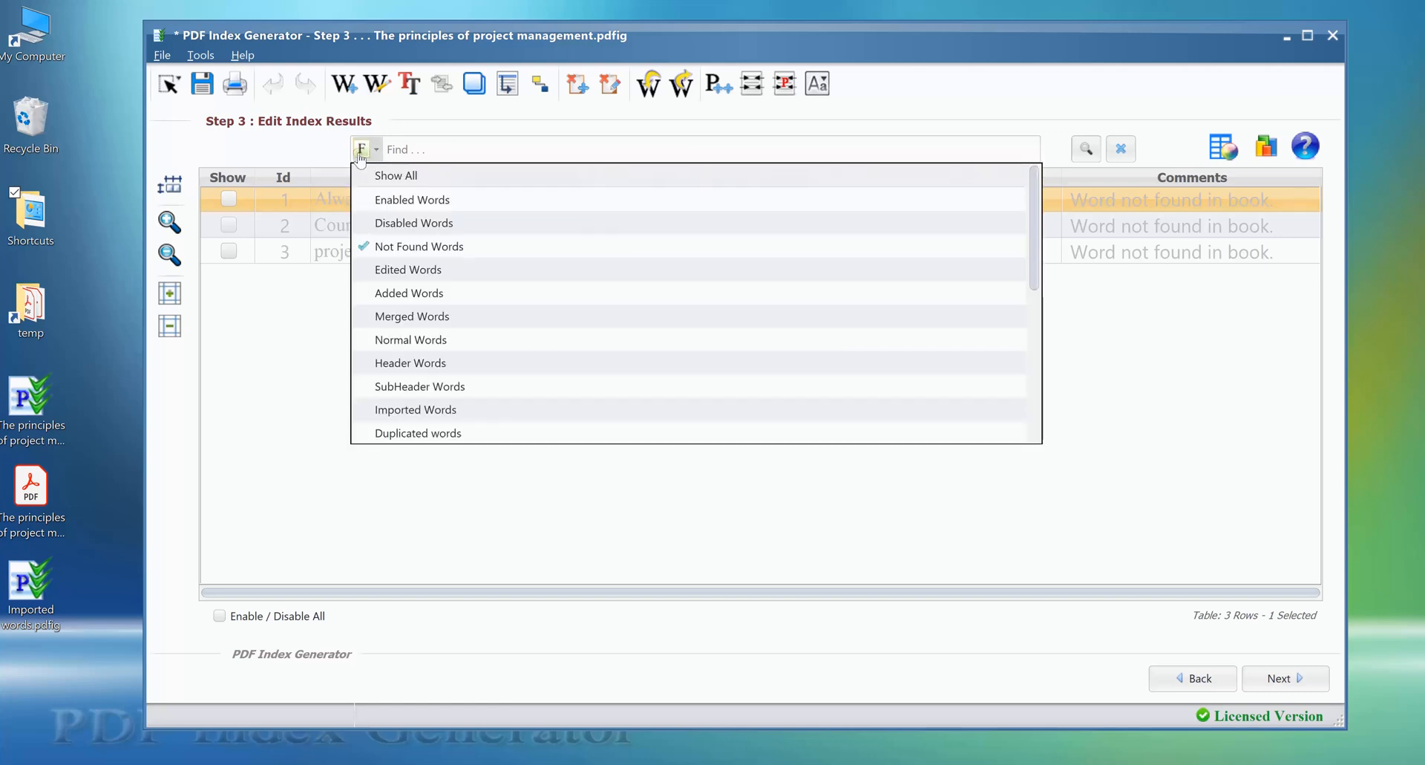
left_click(457, 279)
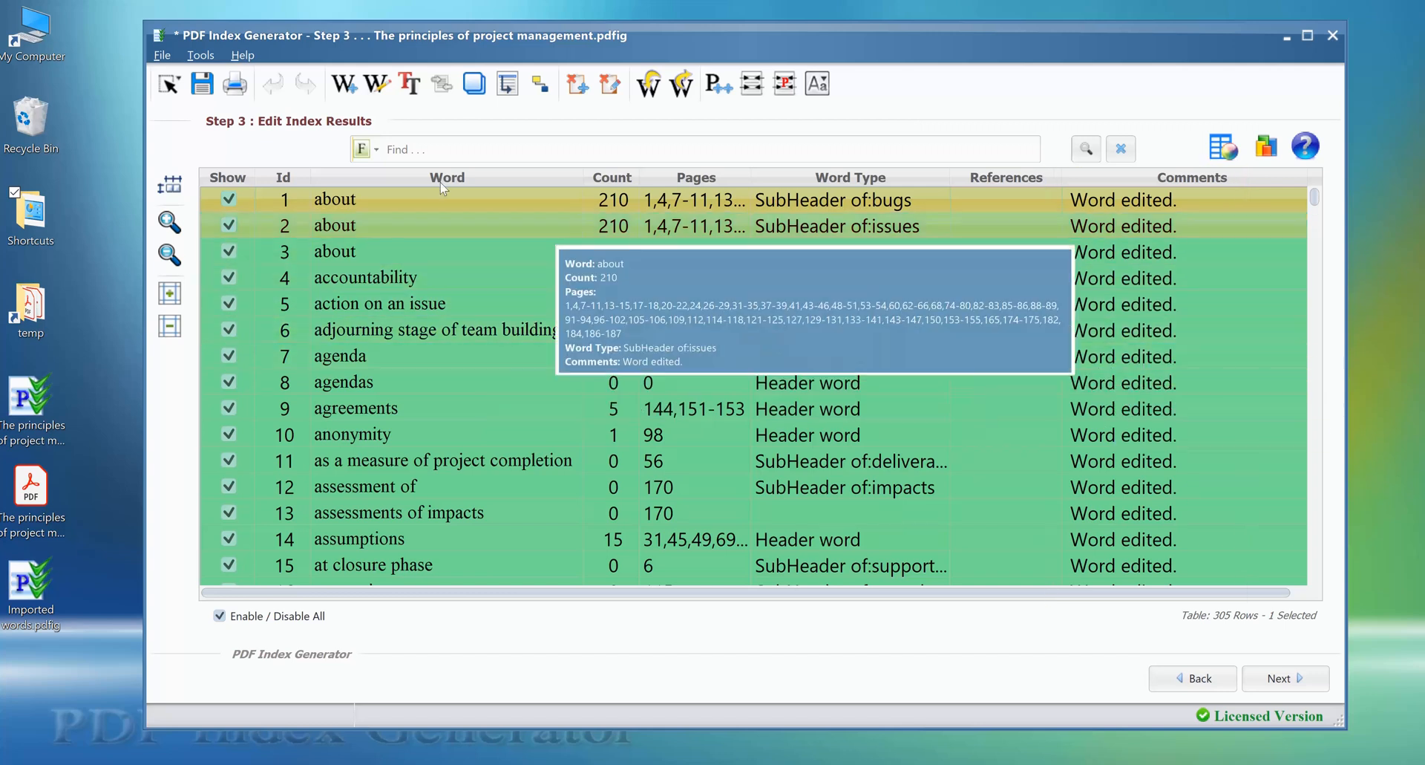
- Show only the manually added words in the results table, followed by only the merged words
left_click(365, 149)
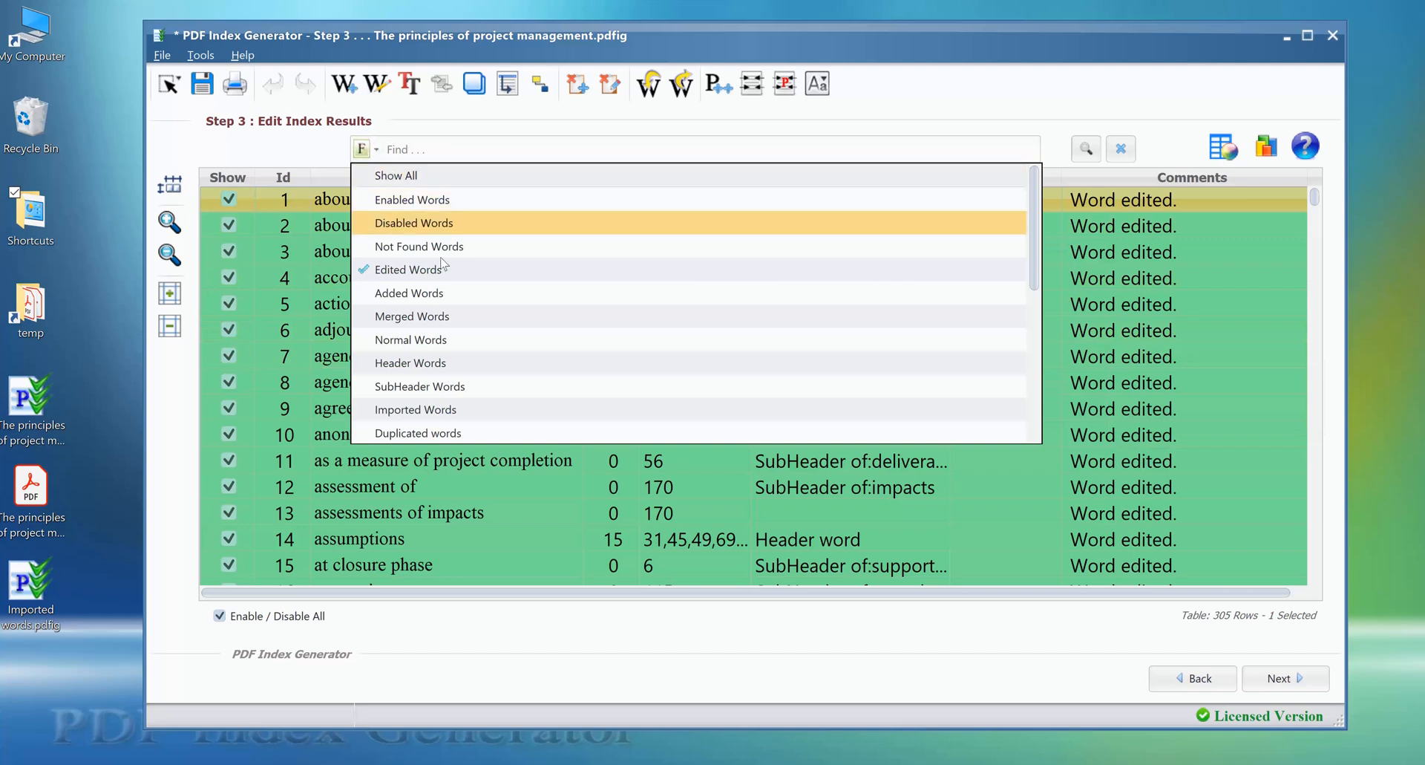
left_click(484, 298)
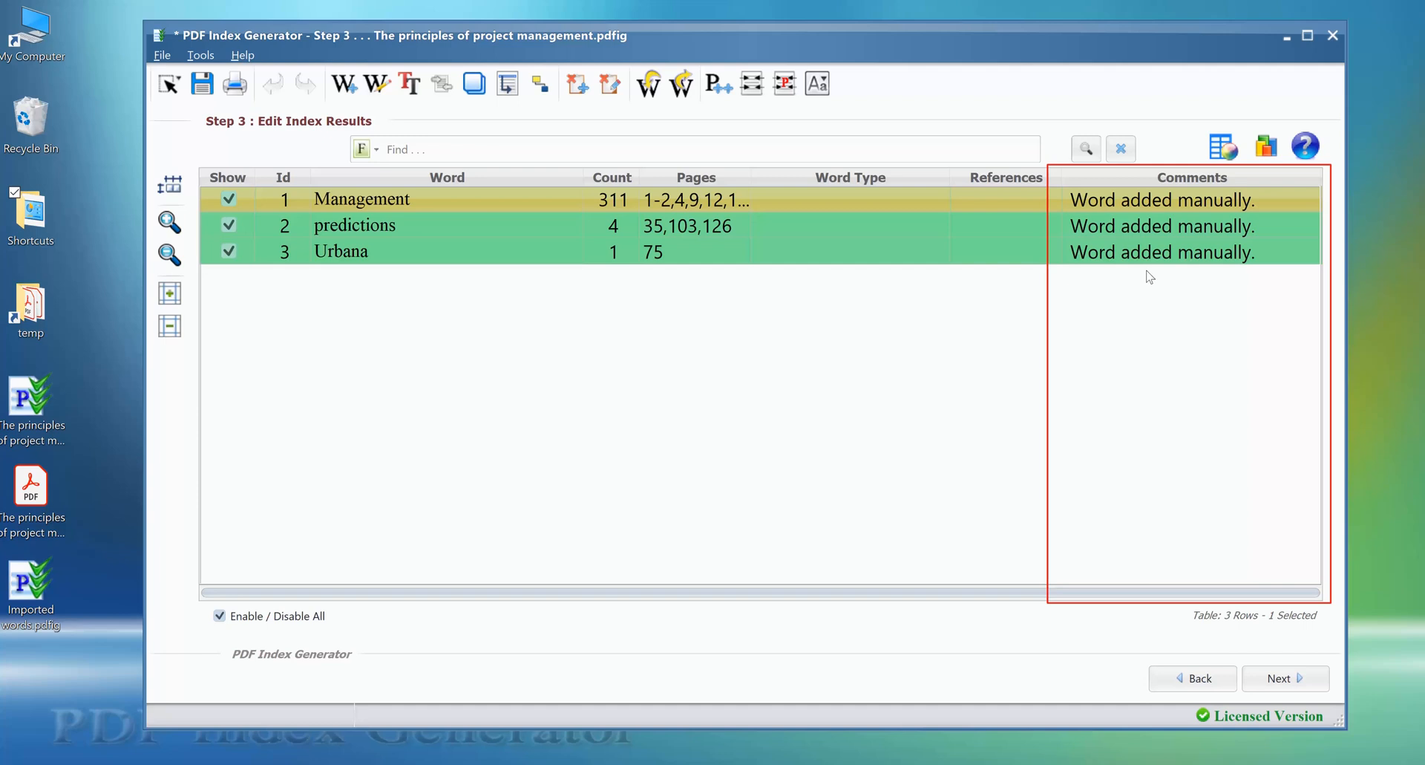
left_click(364, 148)
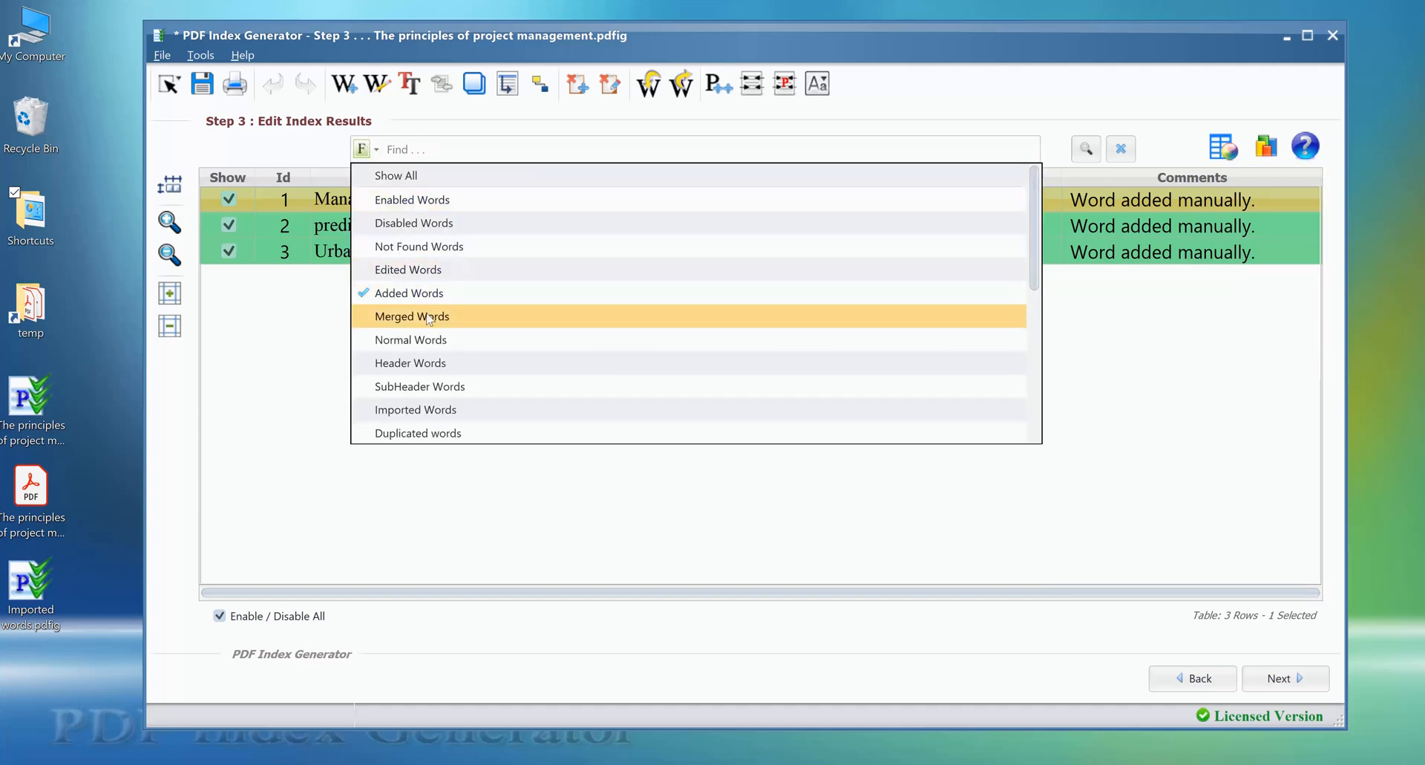
left_click(469, 326)
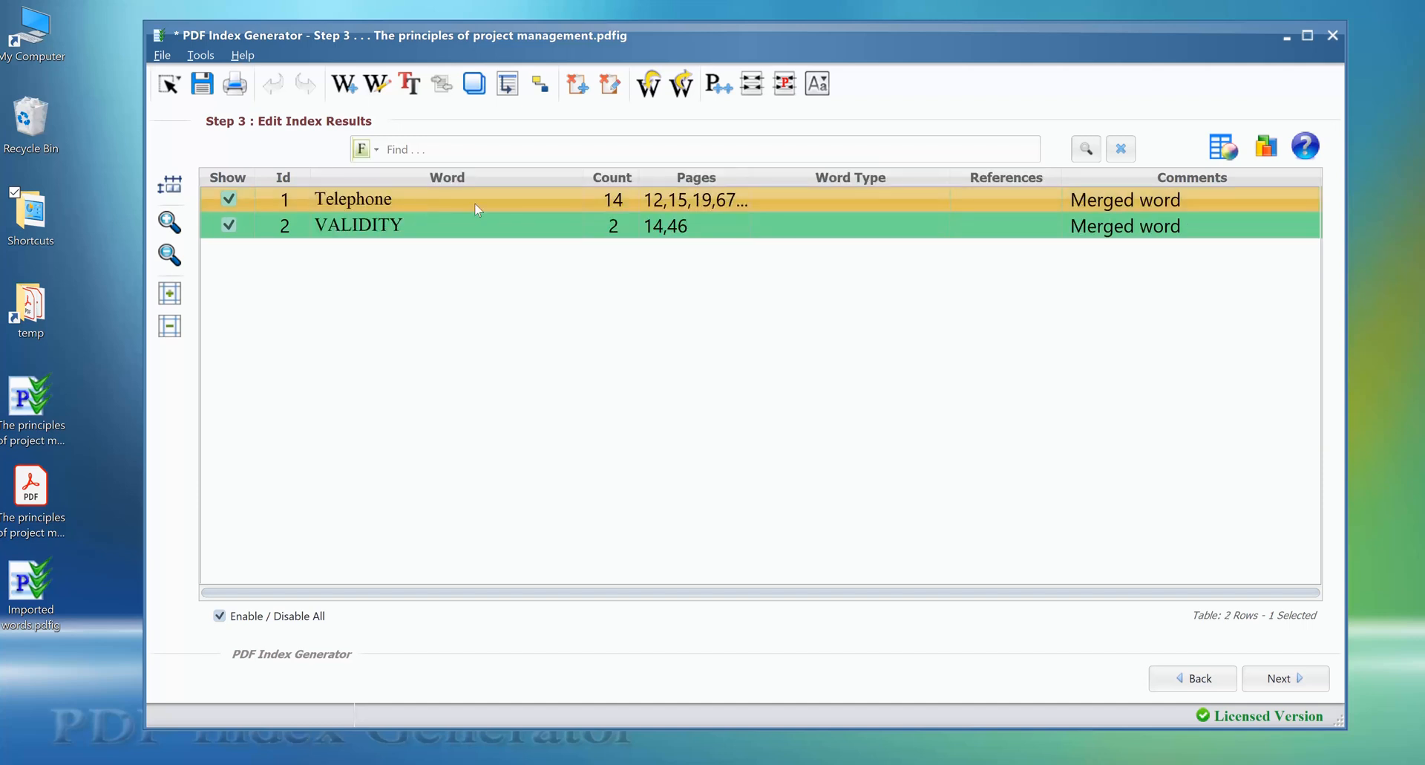
mouse_move(505, 206)
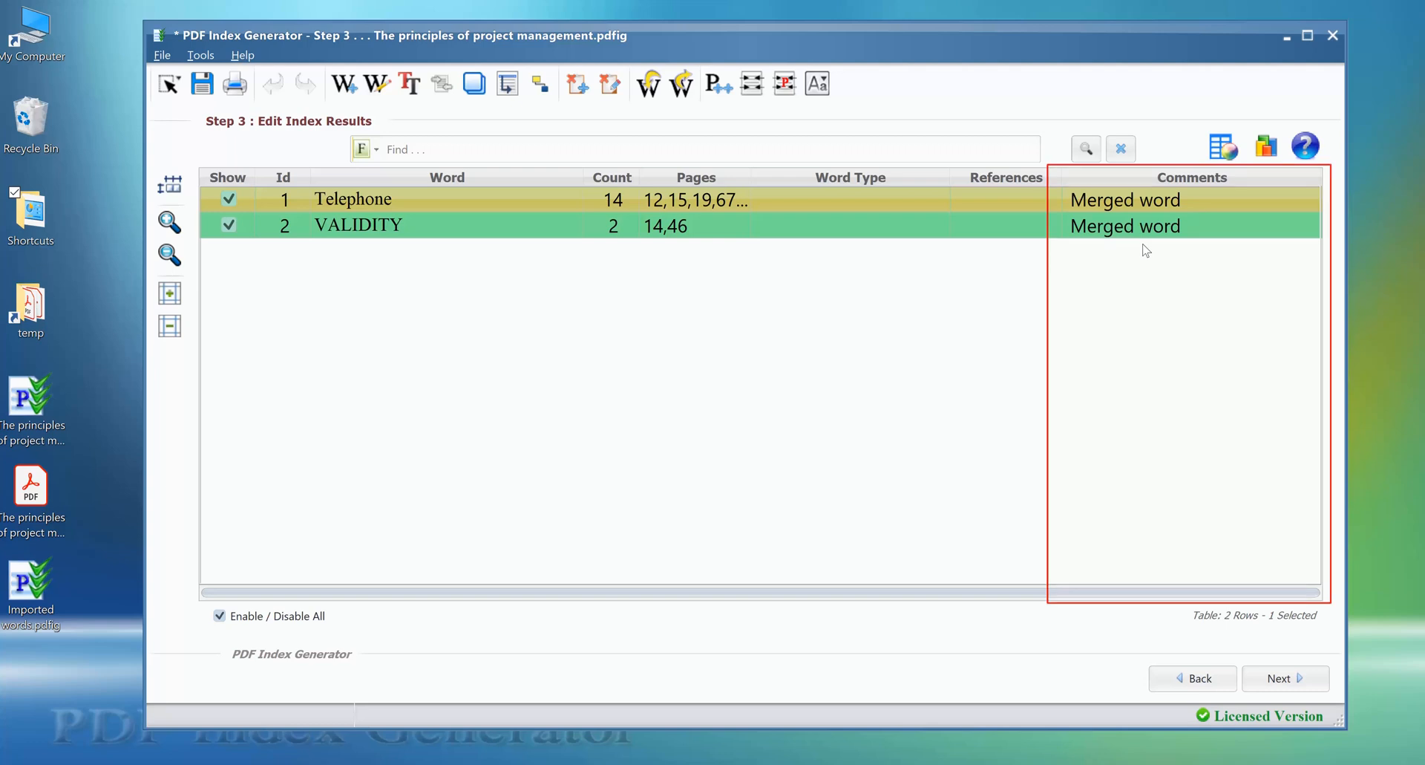
- Filter the index results to header words and after that to subheader words
left_click(364, 149)
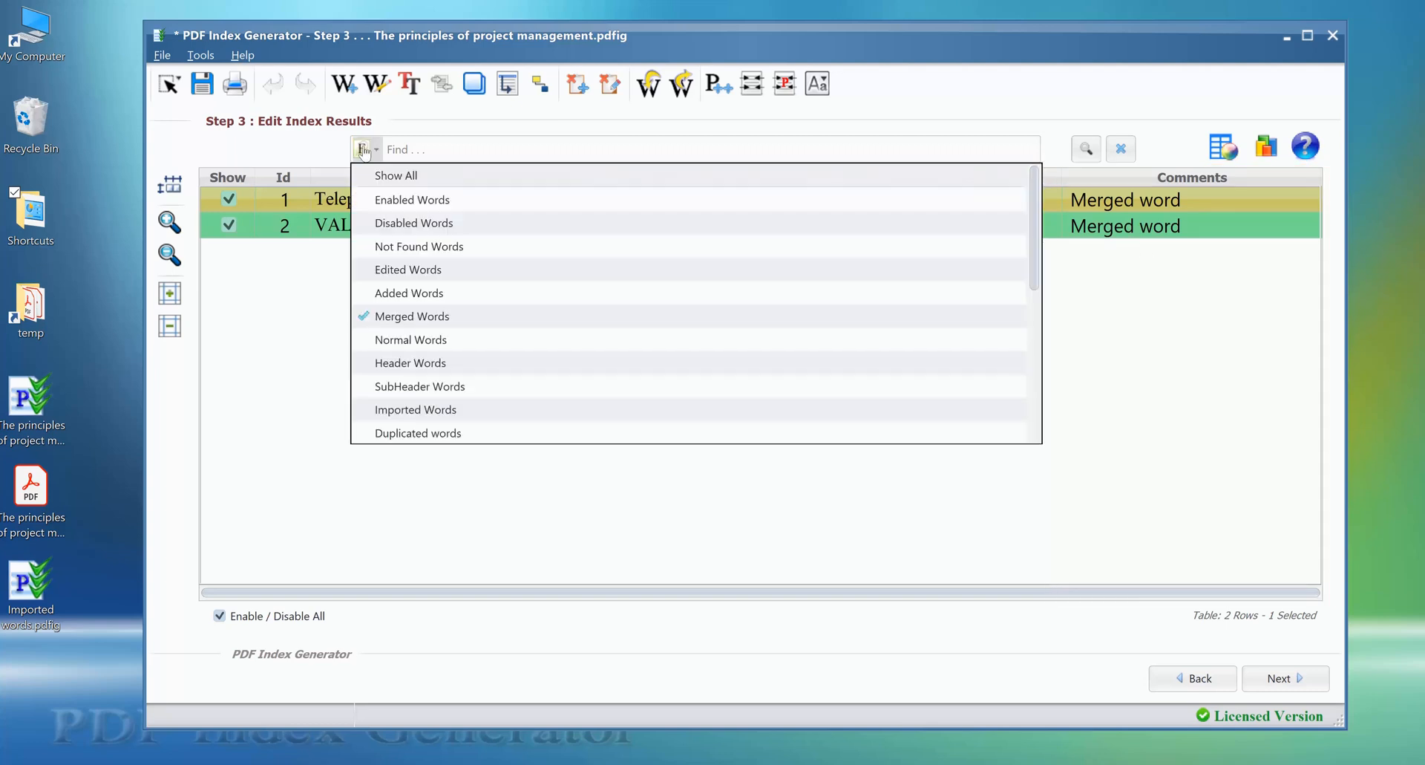
left_click(476, 364)
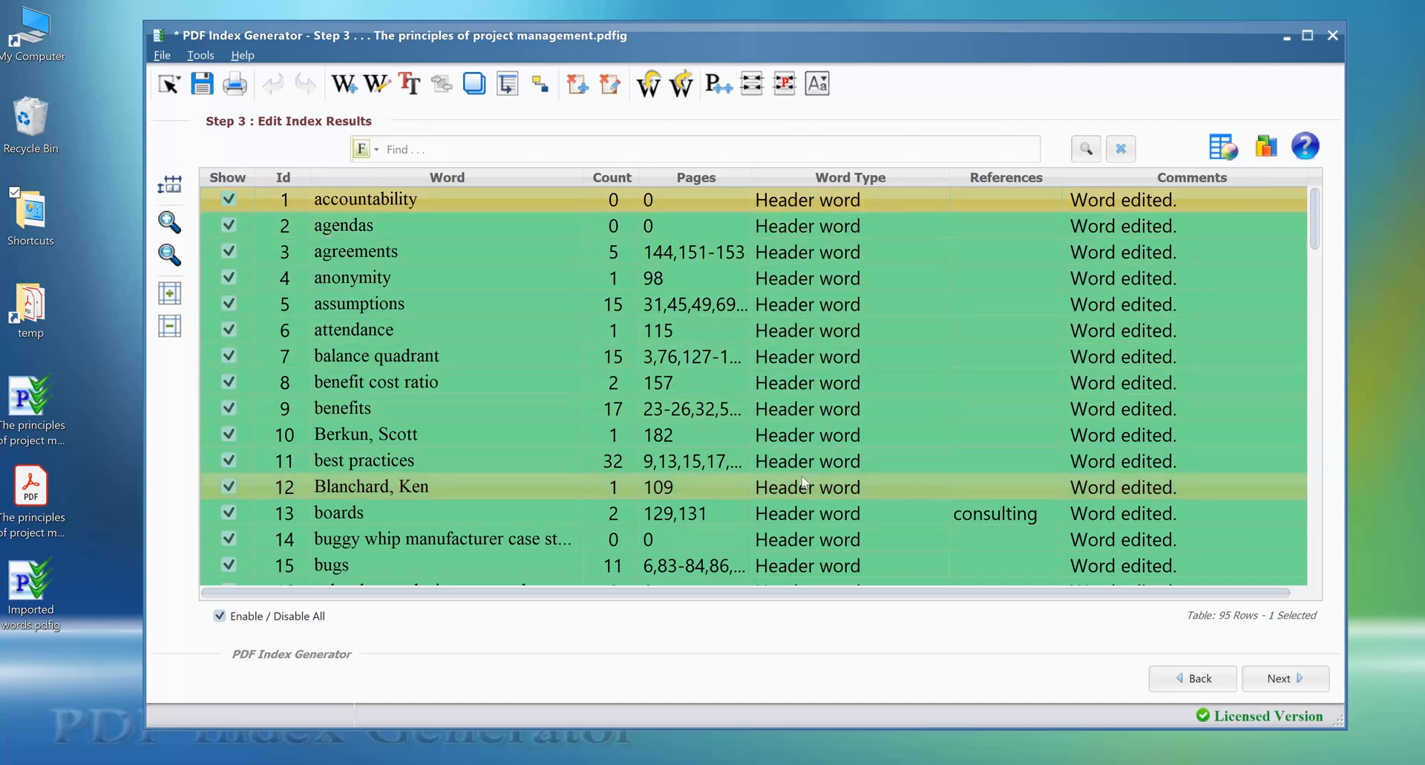
left_click(371, 149)
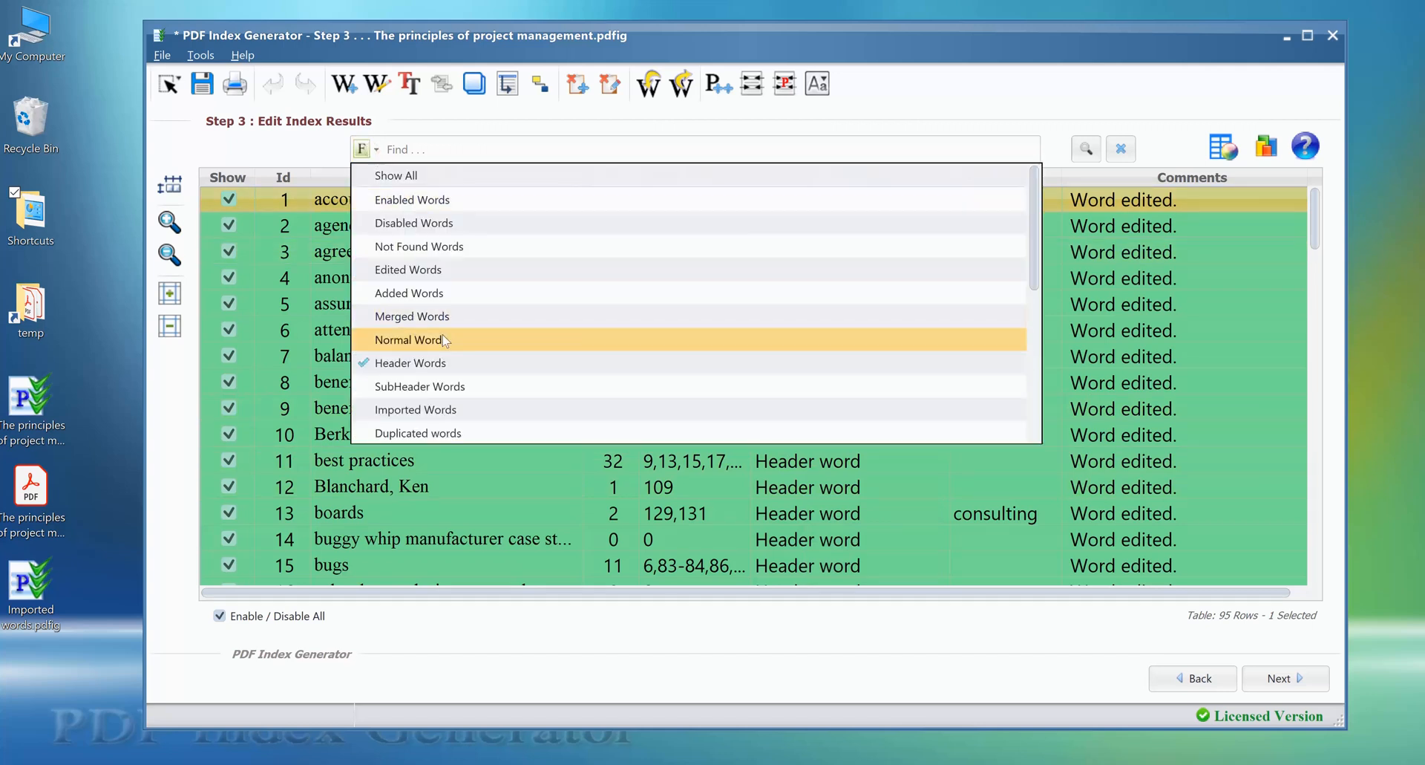
left_click(456, 387)
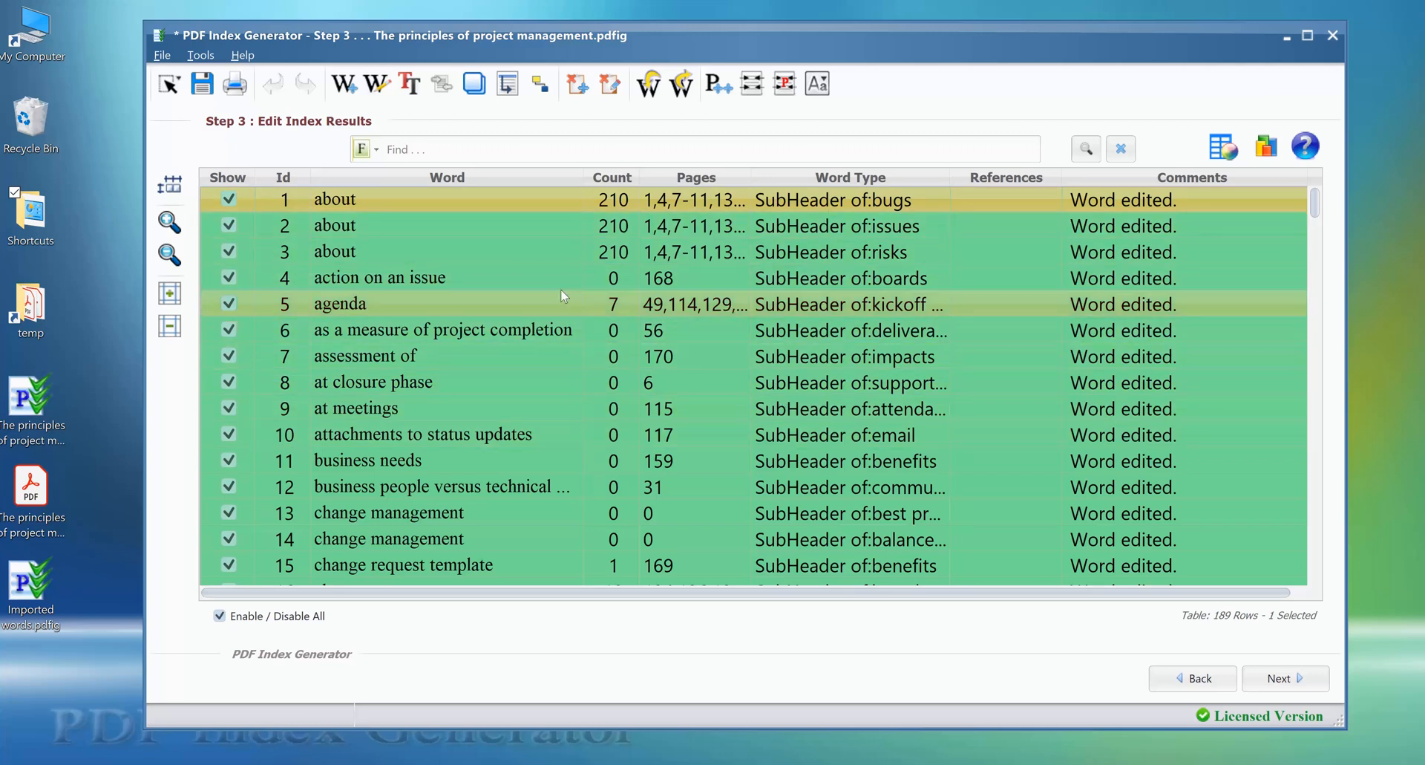
- Show only the normal words in the index results, followed by only the imported words
left_click(362, 148)
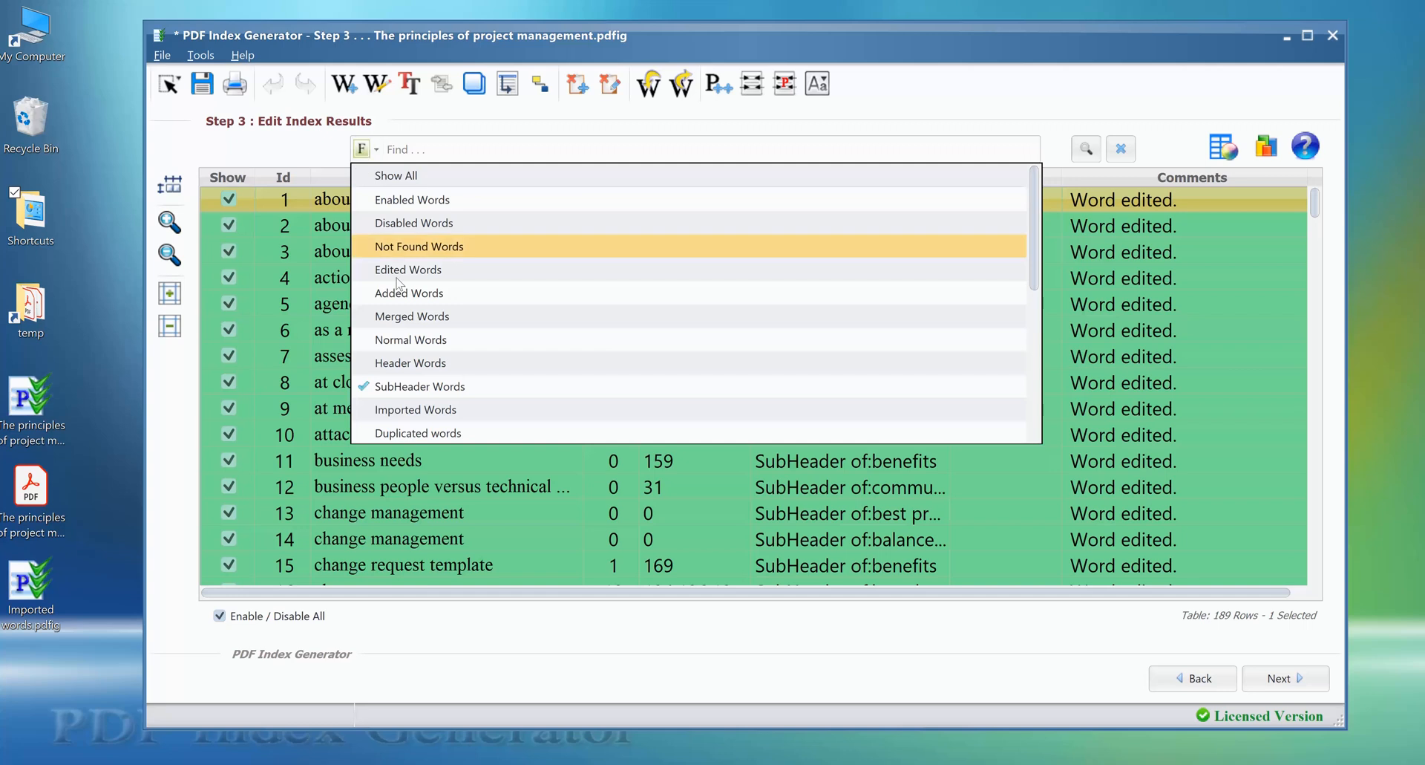
left_click(413, 340)
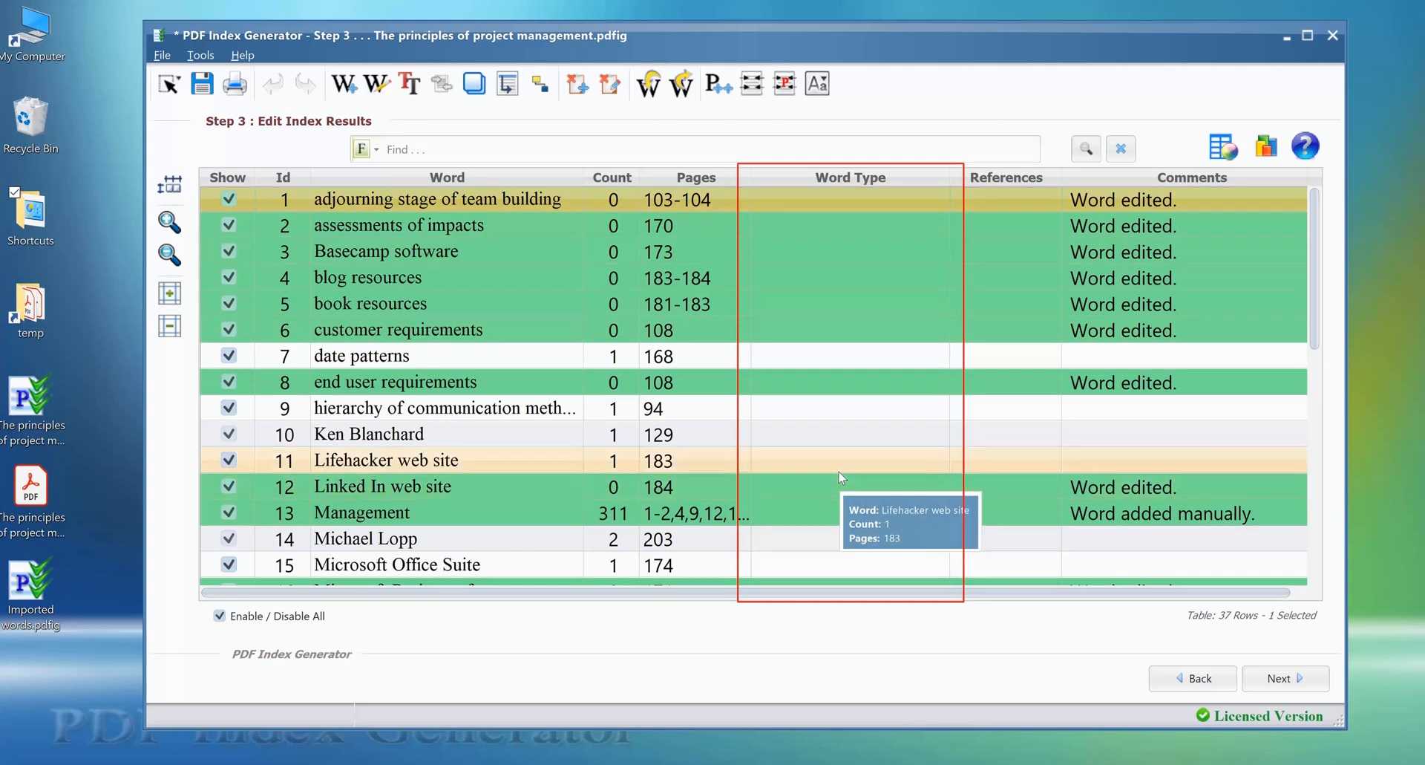
left_click(365, 149)
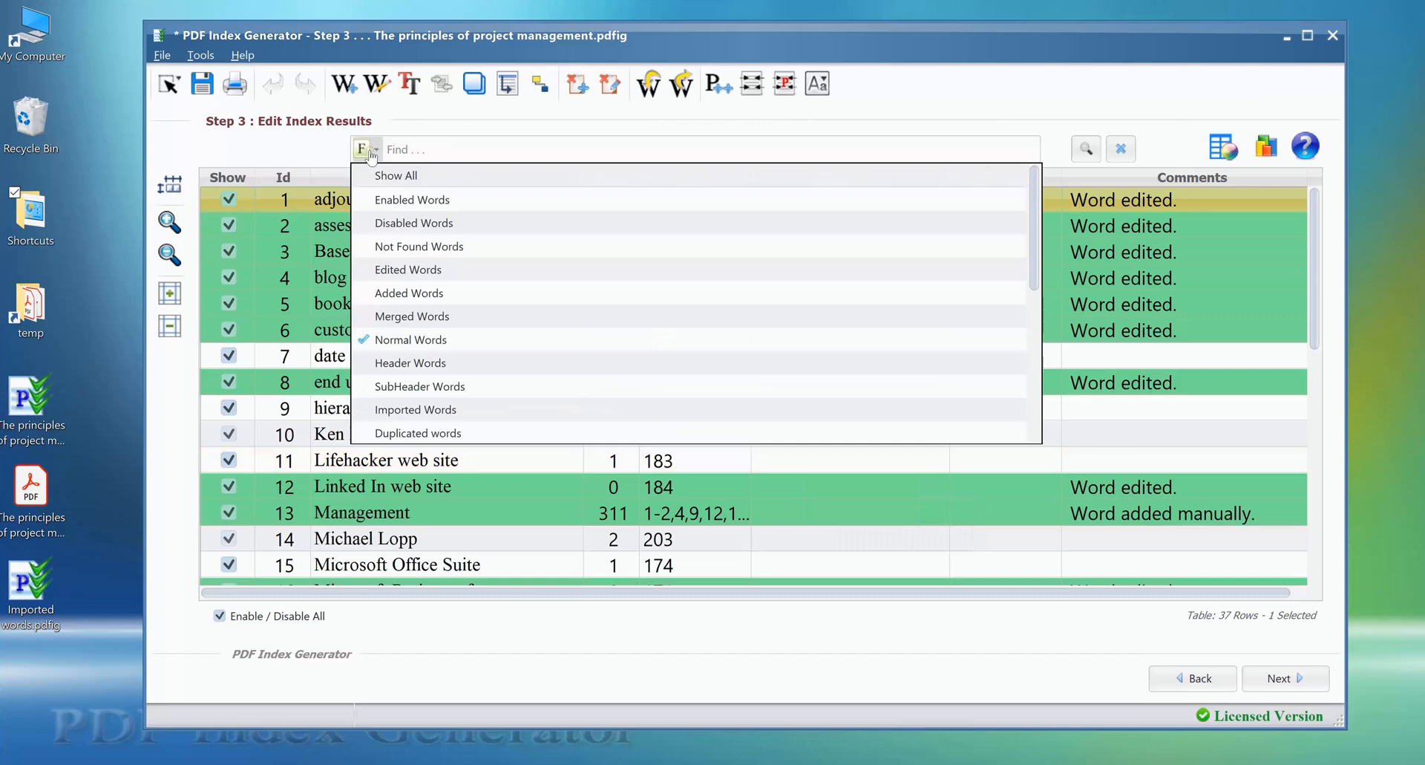
left_click(469, 412)
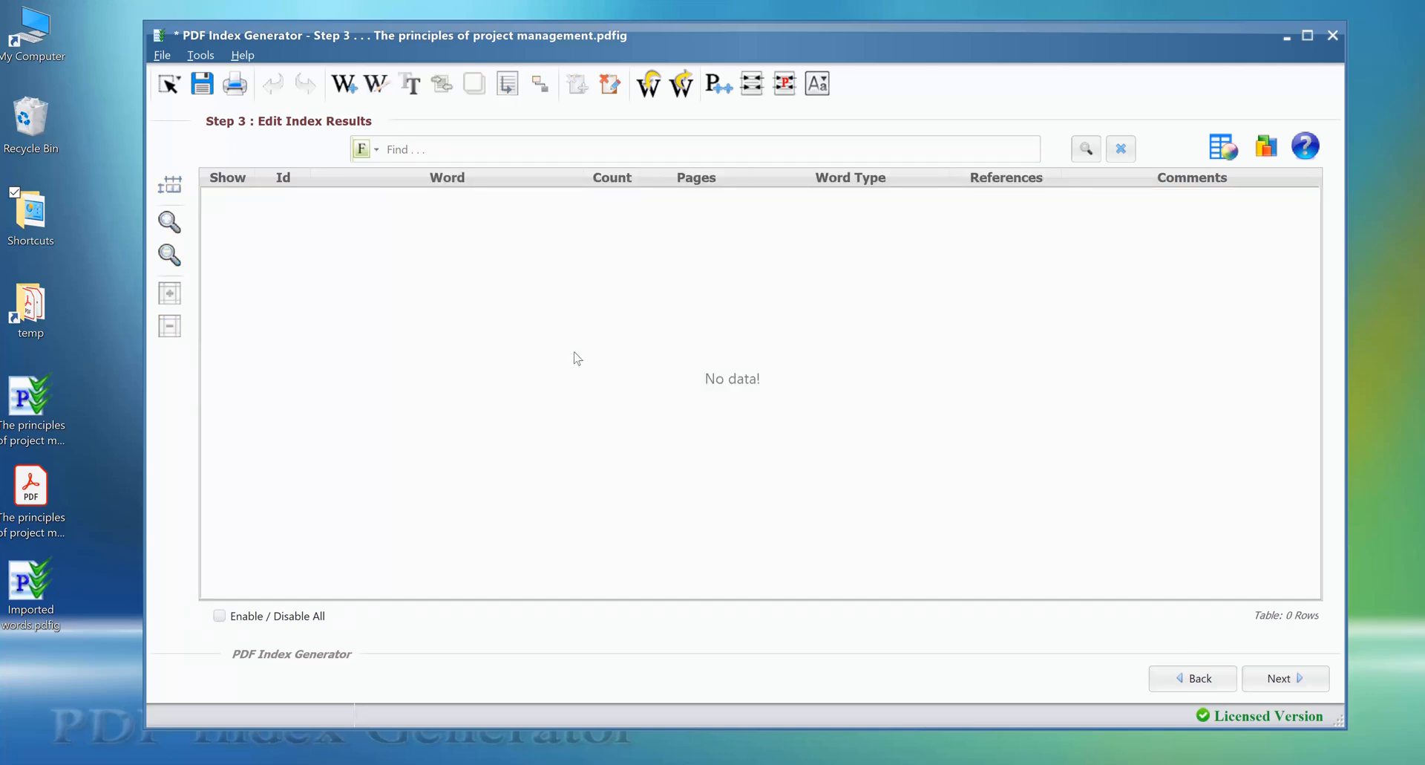
- Import words into the index from the PDF Index Generator project file "Imported words.pdfig" on the Desktop
left_click(647, 87)
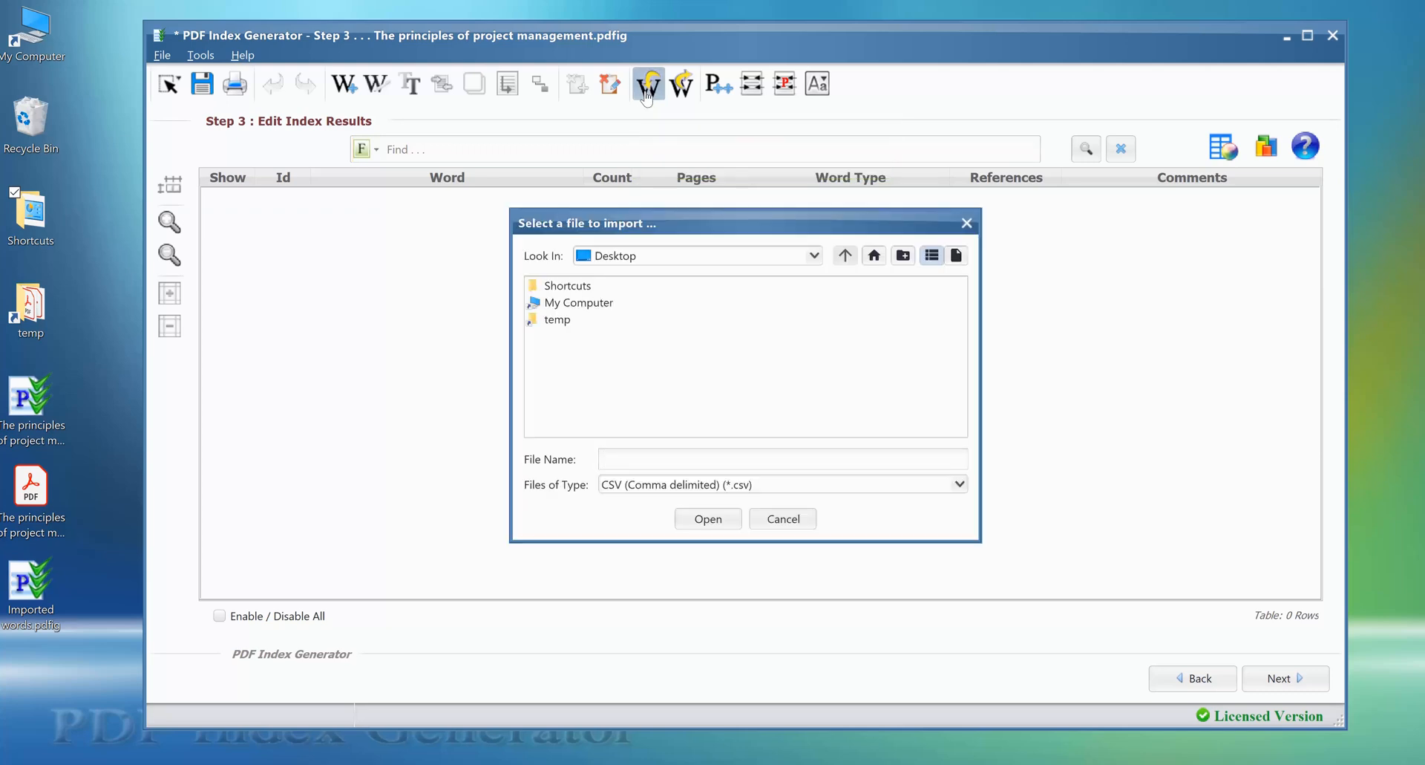
left_click(761, 485)
left_click(730, 535)
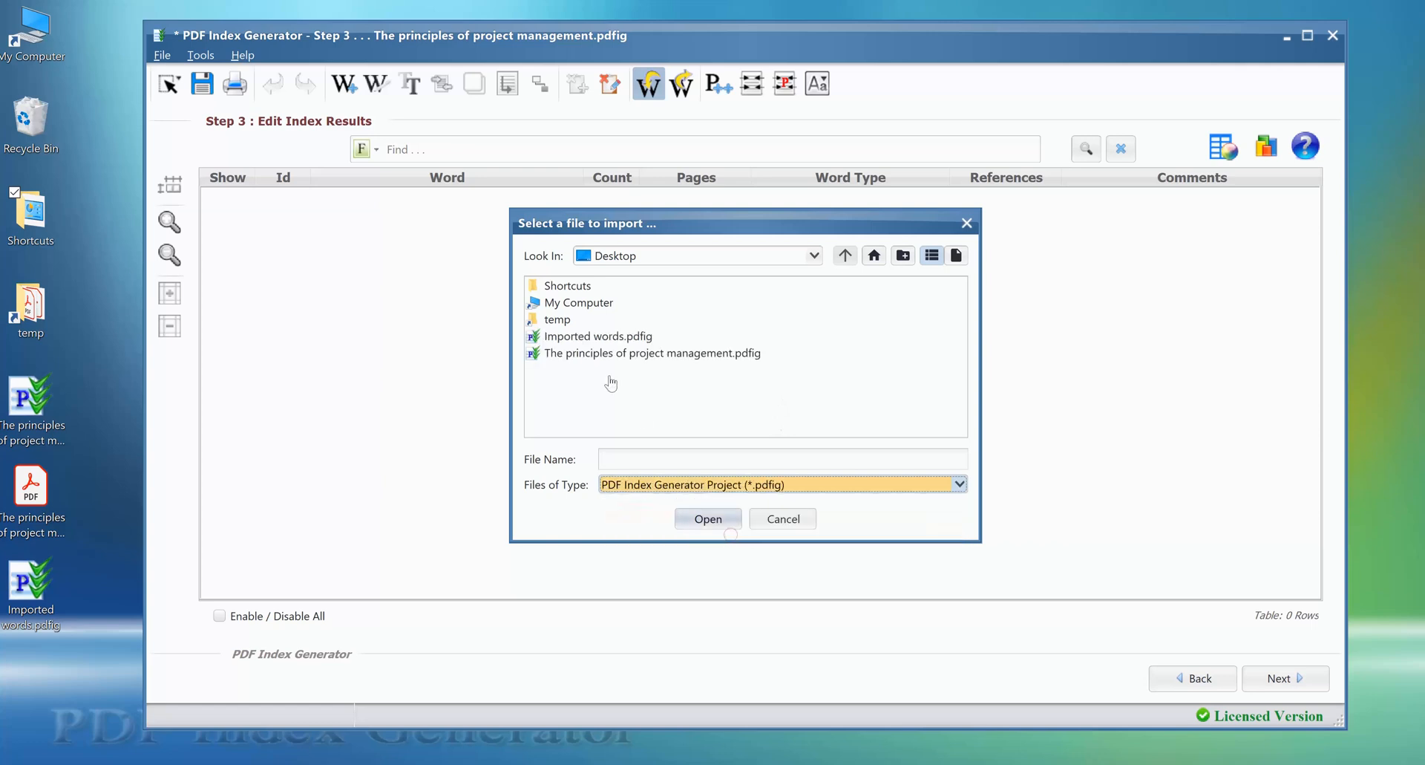
left_click(590, 337)
left_click(695, 518)
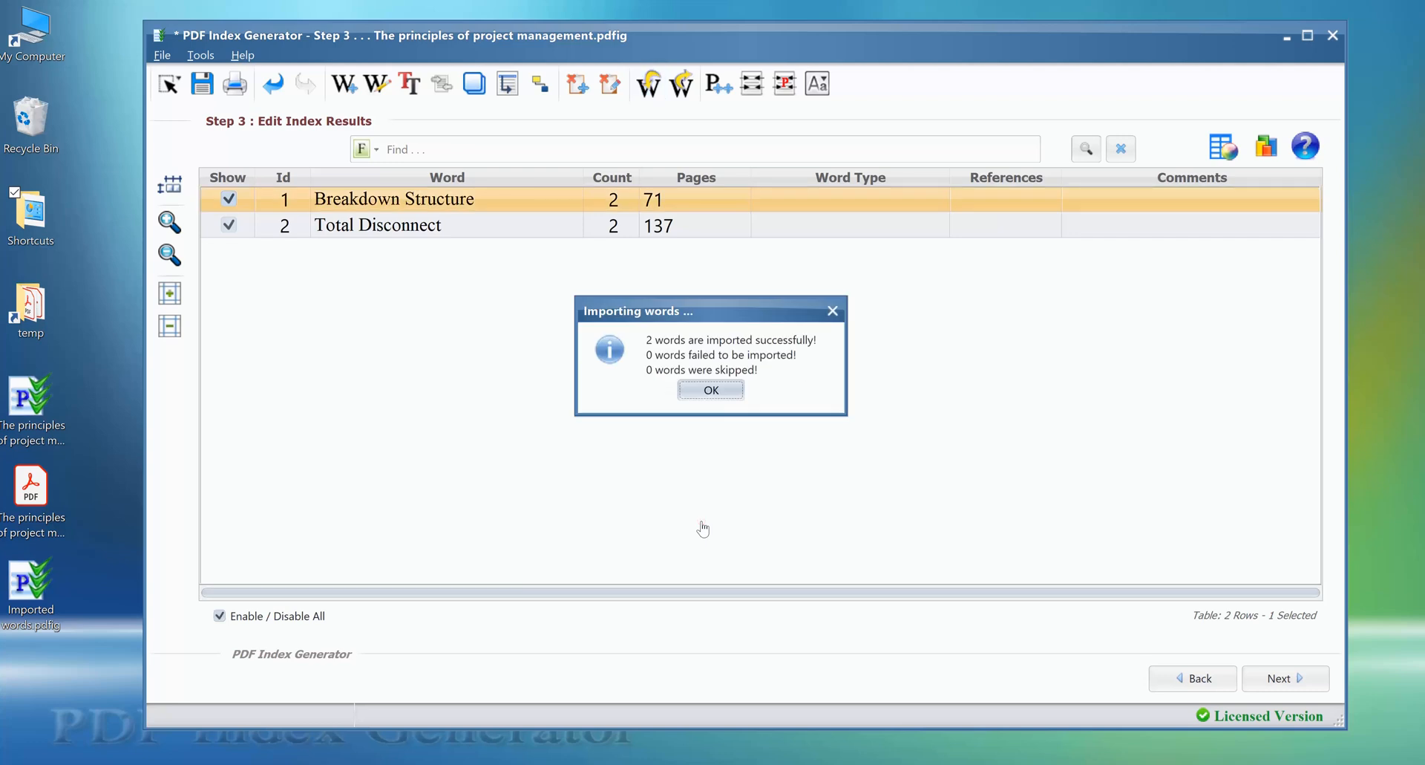
left_click(687, 391)
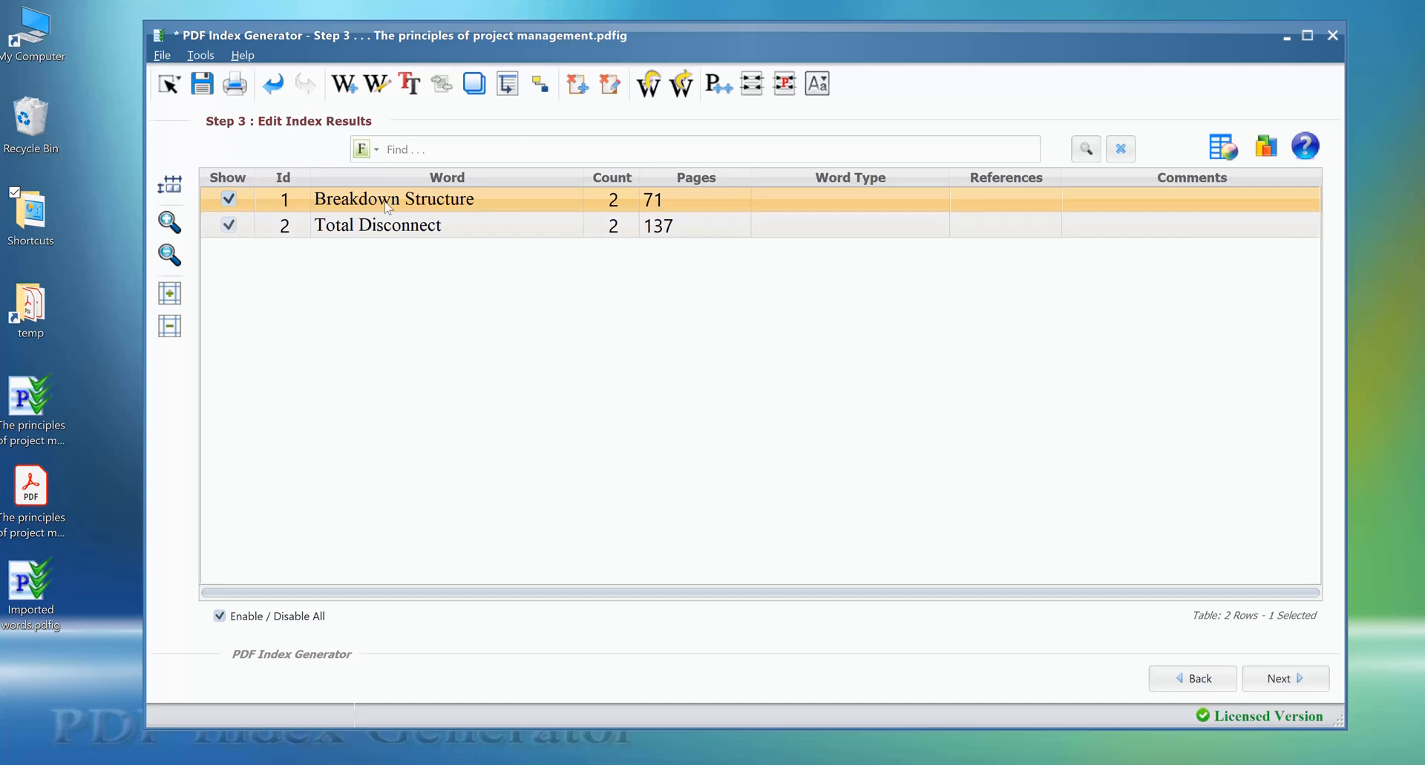
- Filter the results table to duplicated words and select all three "about" rows
left_click(365, 149)
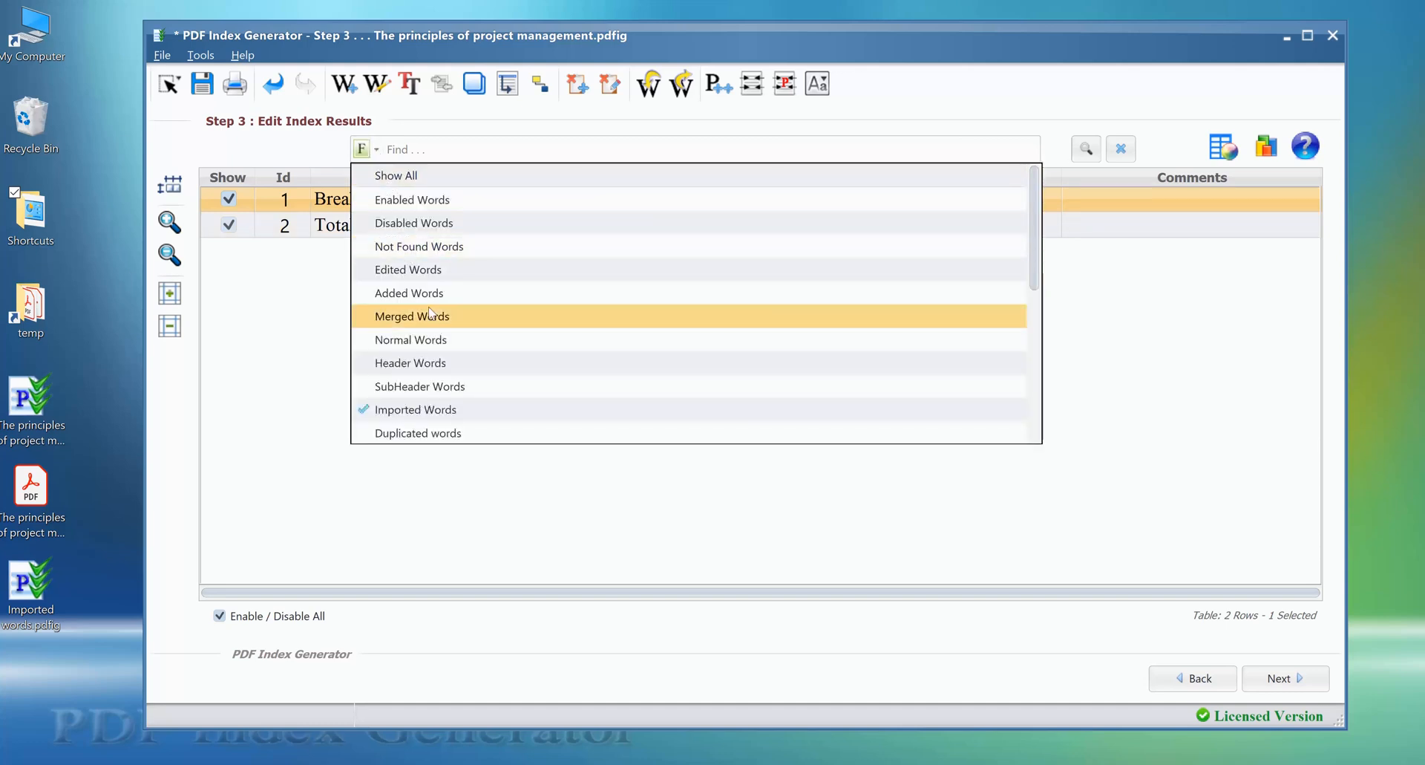
scroll(434, 304, "down", 1)
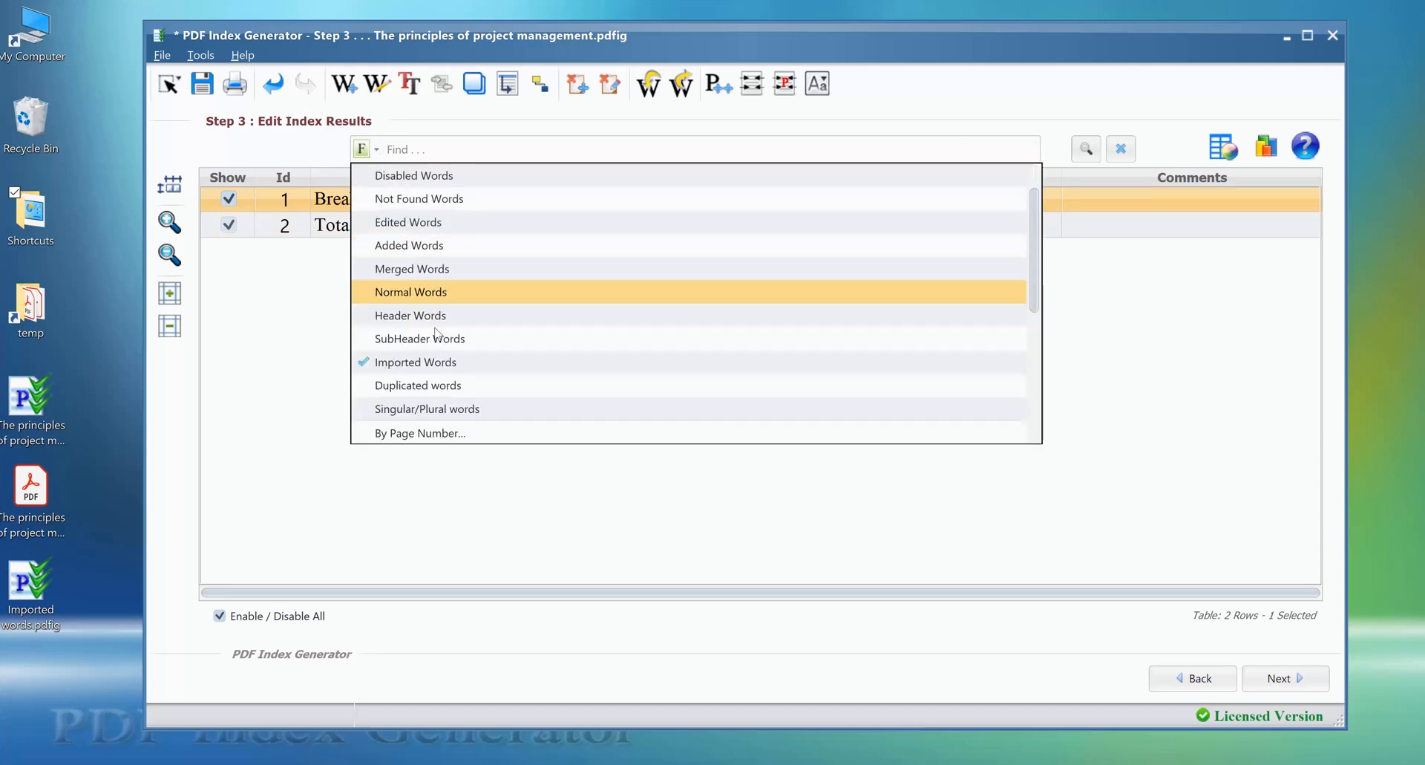
left_click(441, 386)
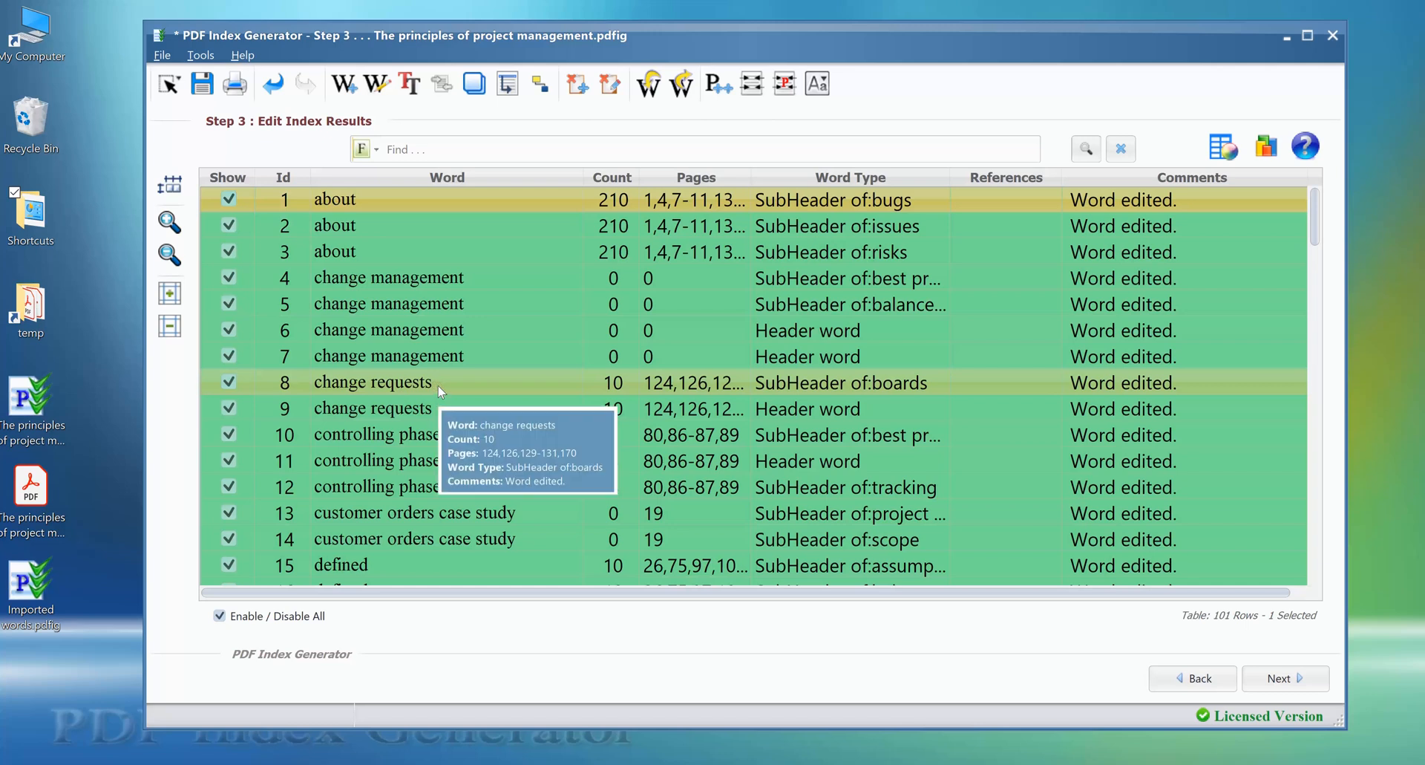
left_click(457, 199)
left_click(457, 226, "shift")
left_click(449, 254, "shift")
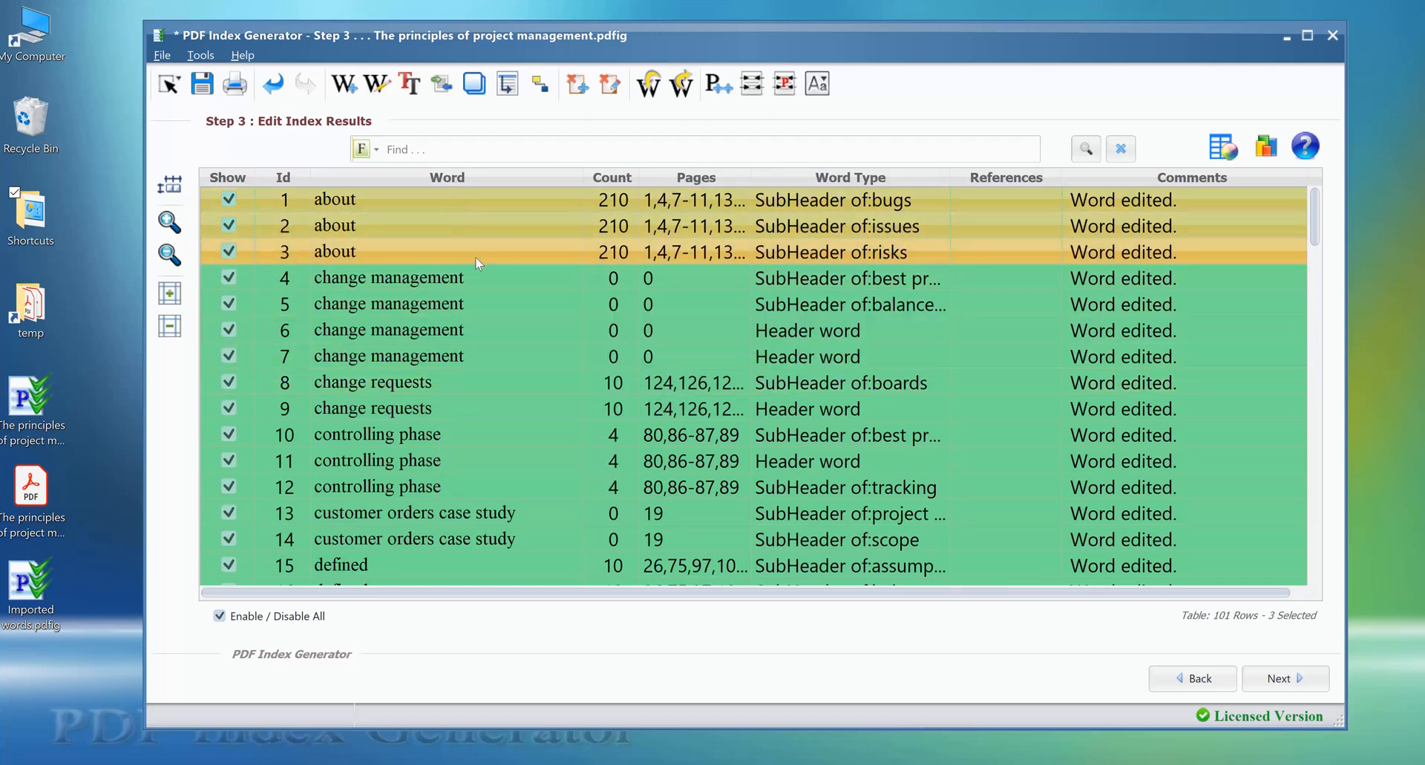
- Select all four duplicated "change management" rows in the results table
left_click_drag(470, 276, 460, 363)
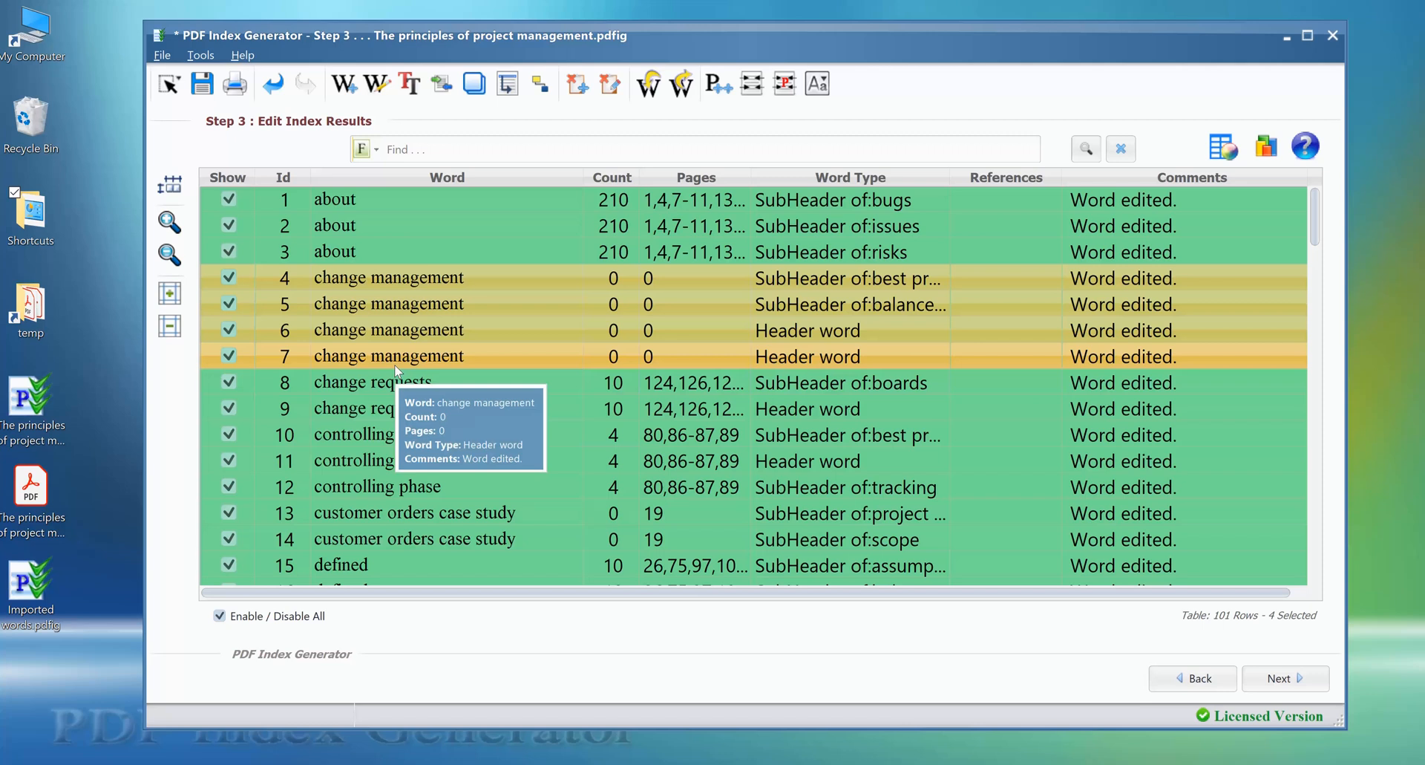
- Filter the results table to singular/plural words and select the "agenda" and "agendas" rows
left_click(362, 149)
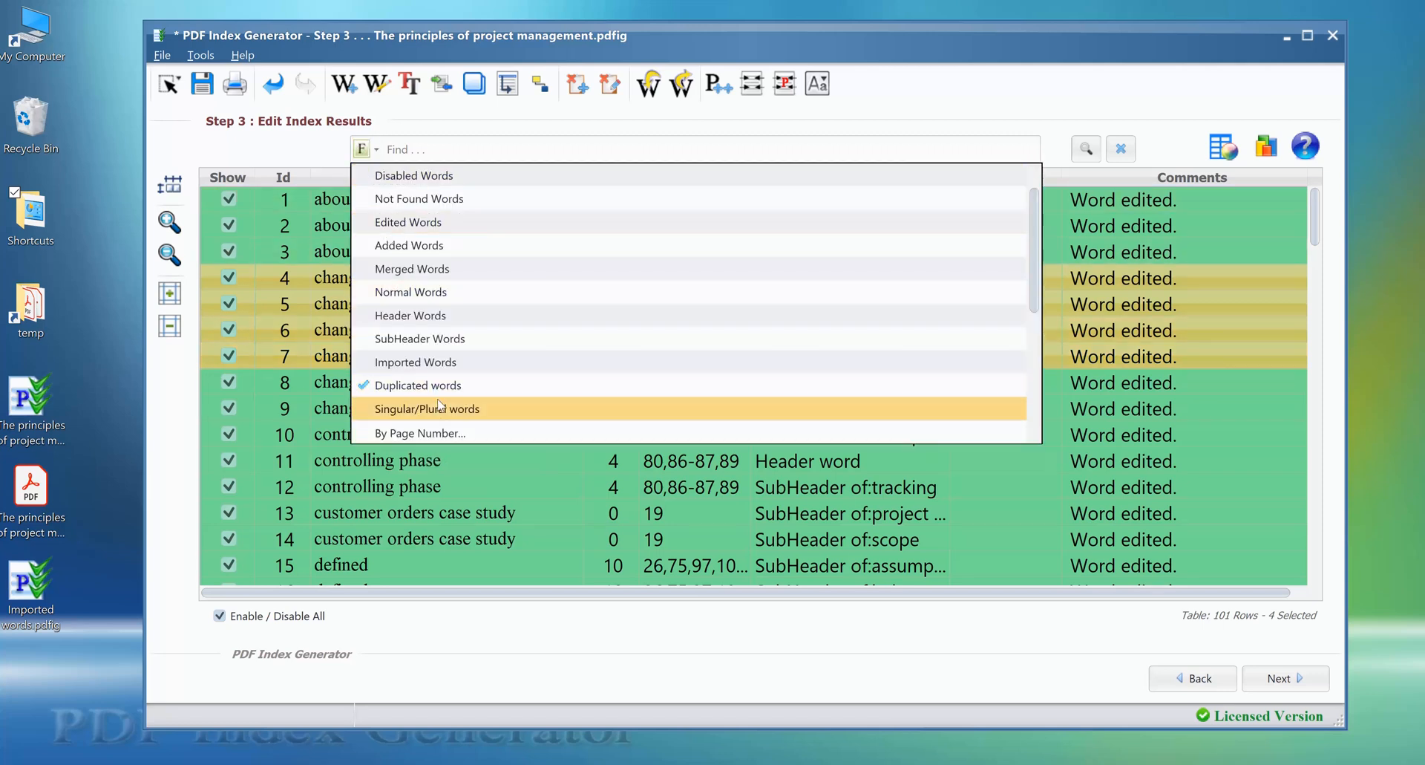
left_click(505, 413)
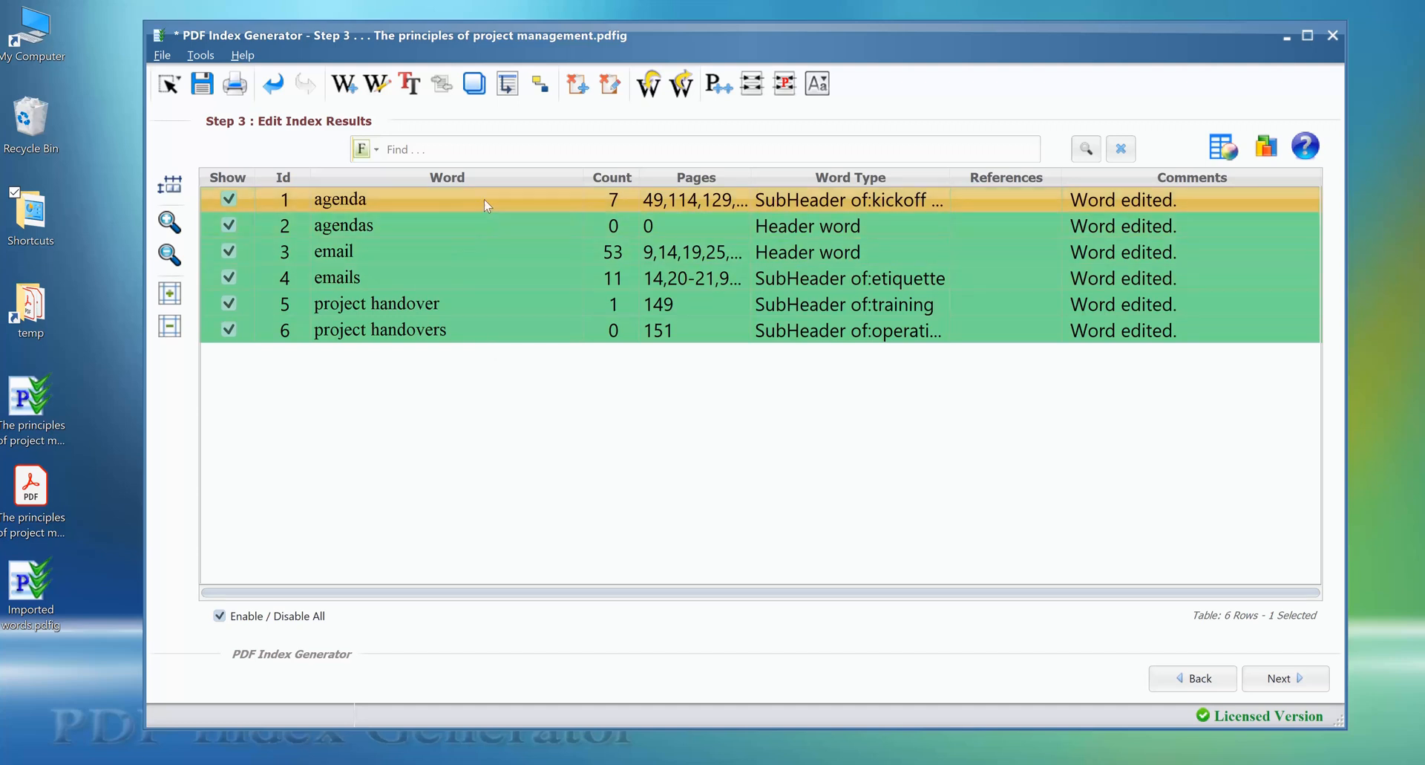
left_click_drag(484, 199, 478, 225)
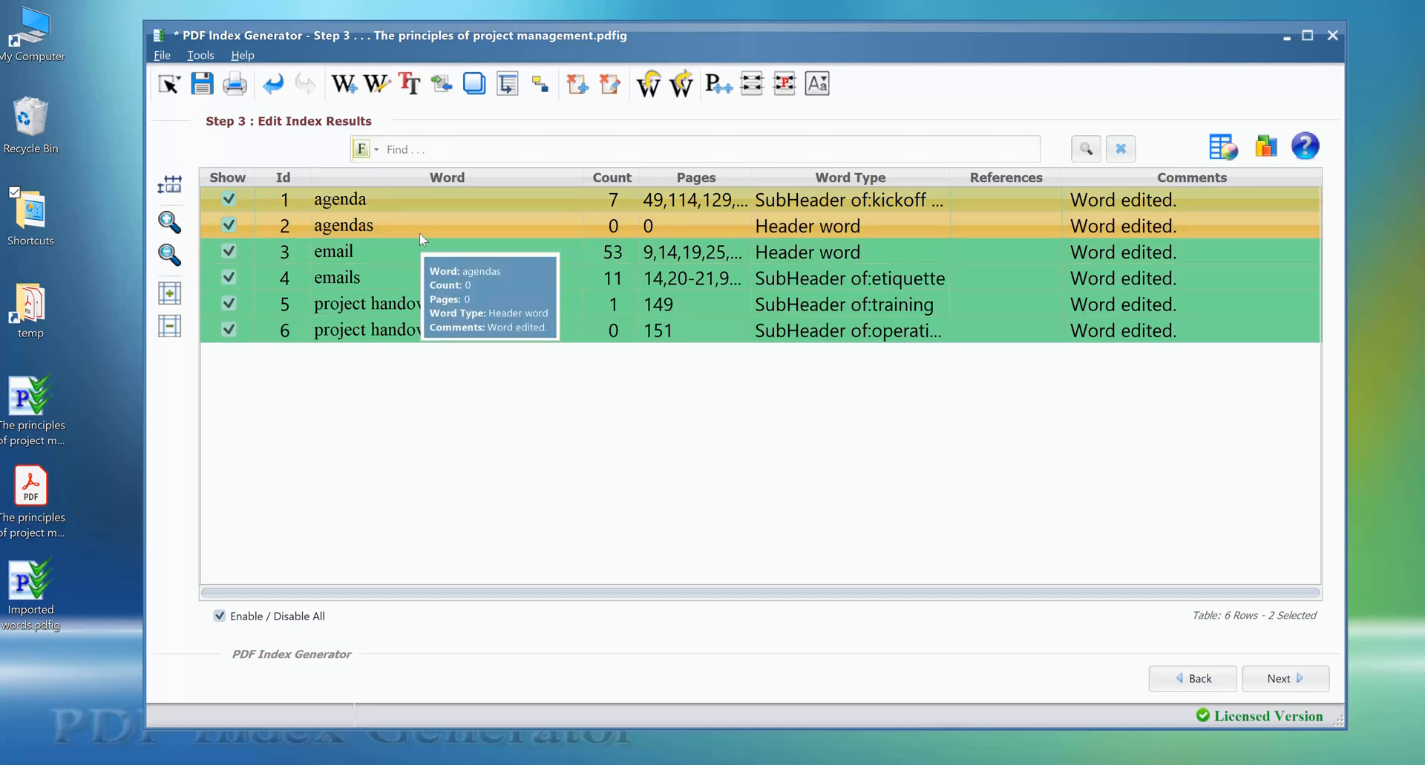
- Filter the index results by page number to show the words on pages 12-15,21
left_click(364, 149)
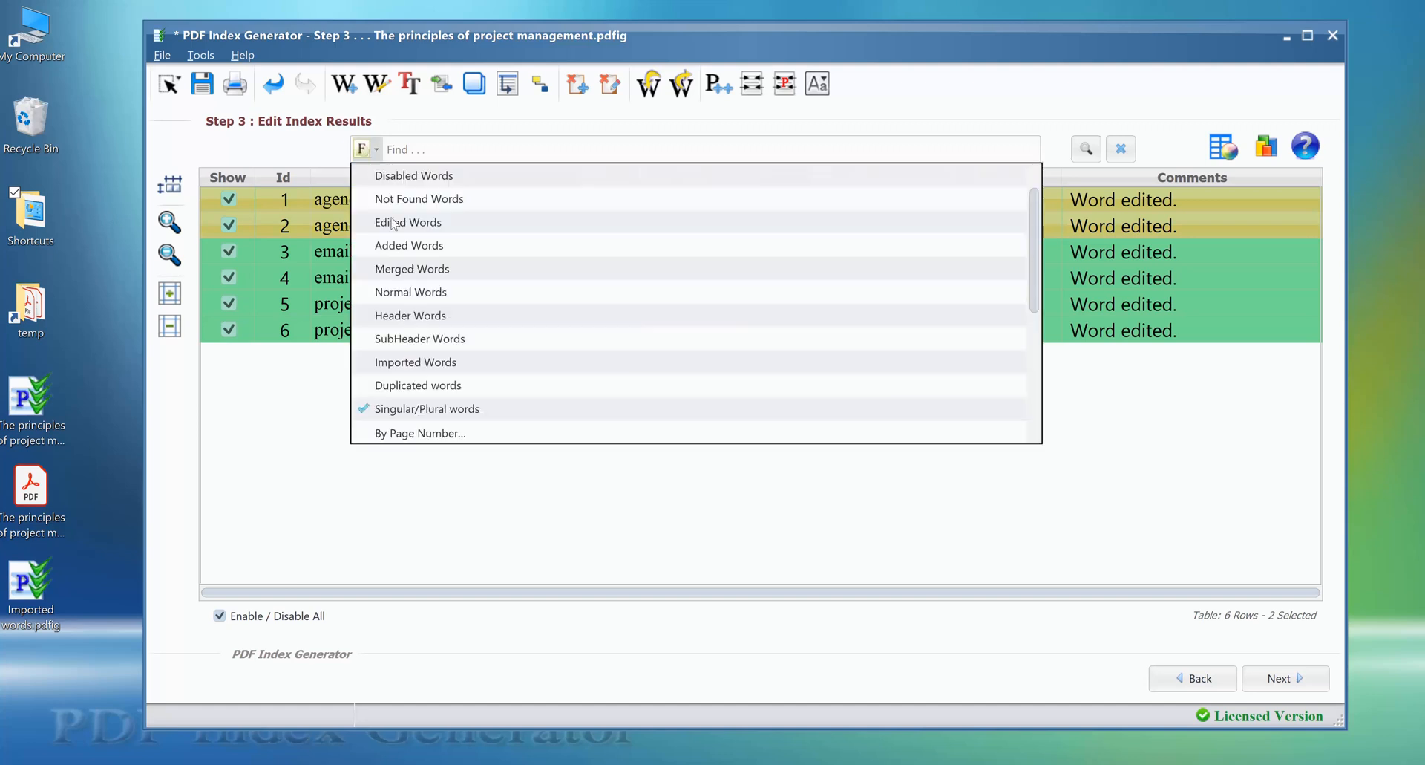
scroll(446, 312, "down", 2)
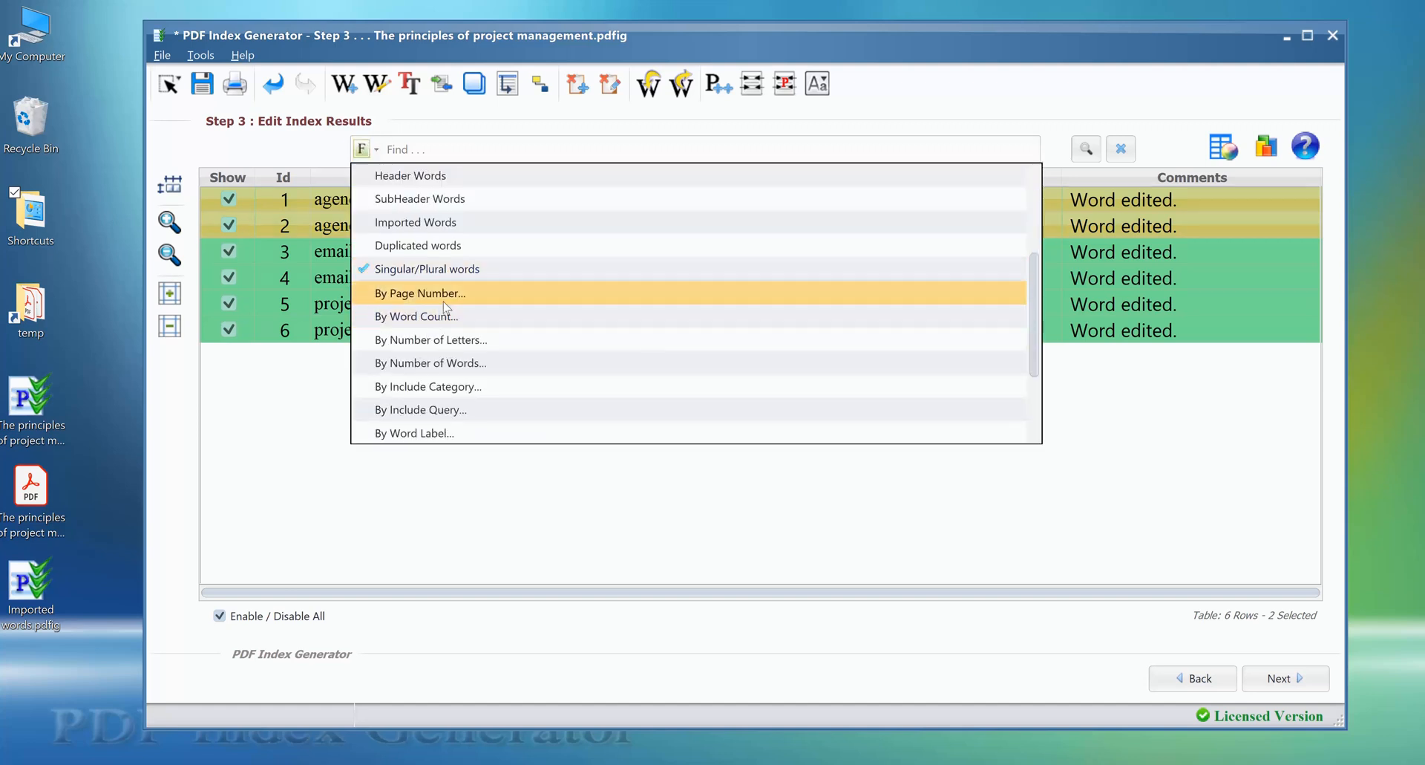
left_click(540, 294)
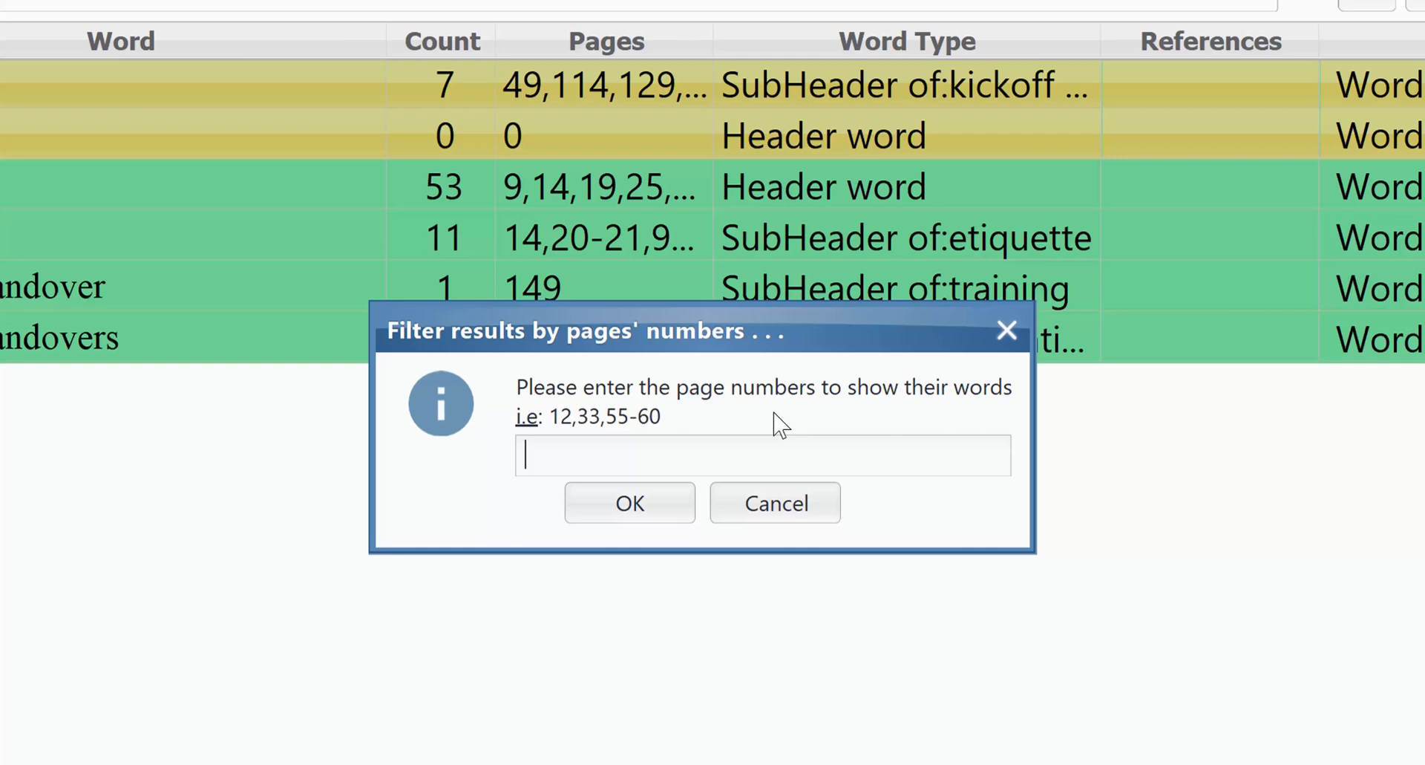
type("12")
type("-15,21")
left_click(601, 527)
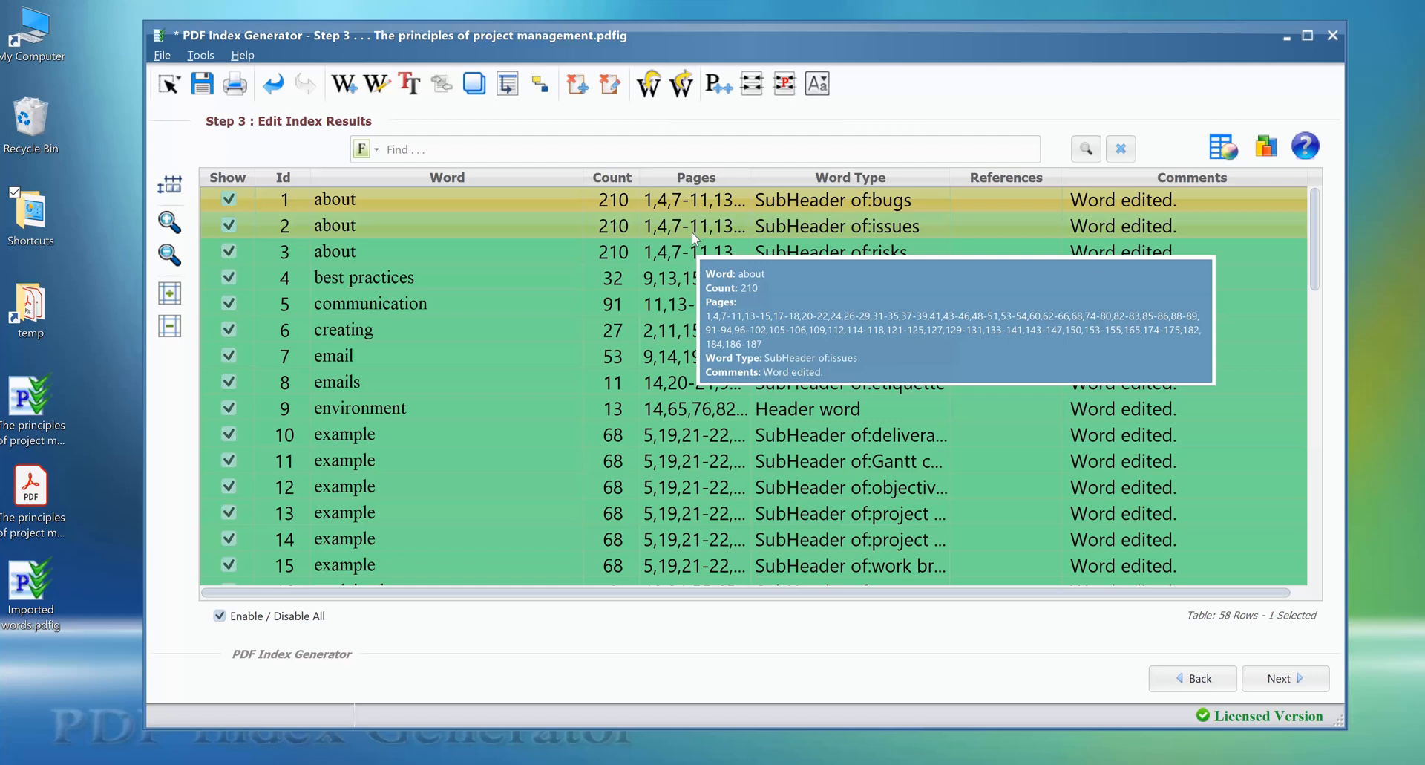
- Change the page number filter to (21) to show only words found exclusively on that page
left_click(360, 150)
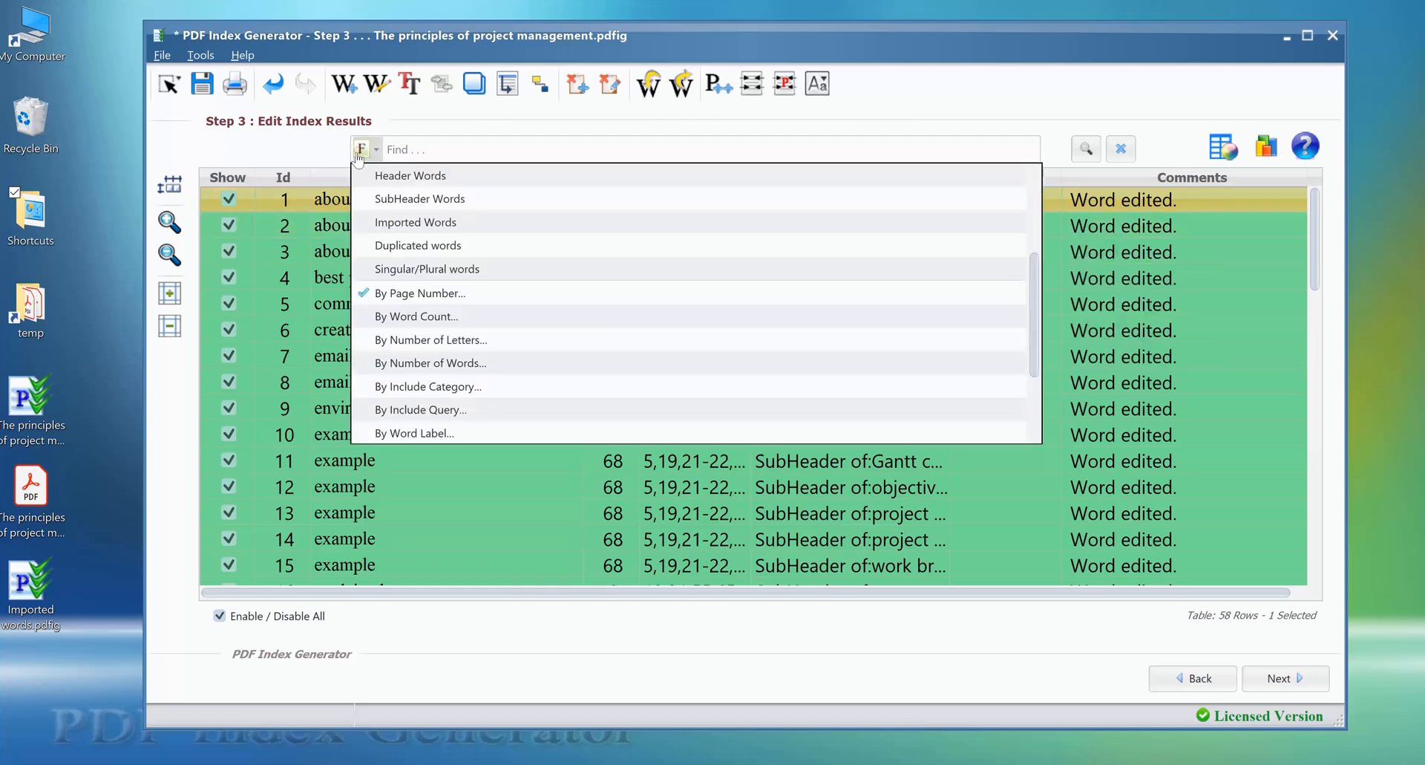
left_click(419, 293)
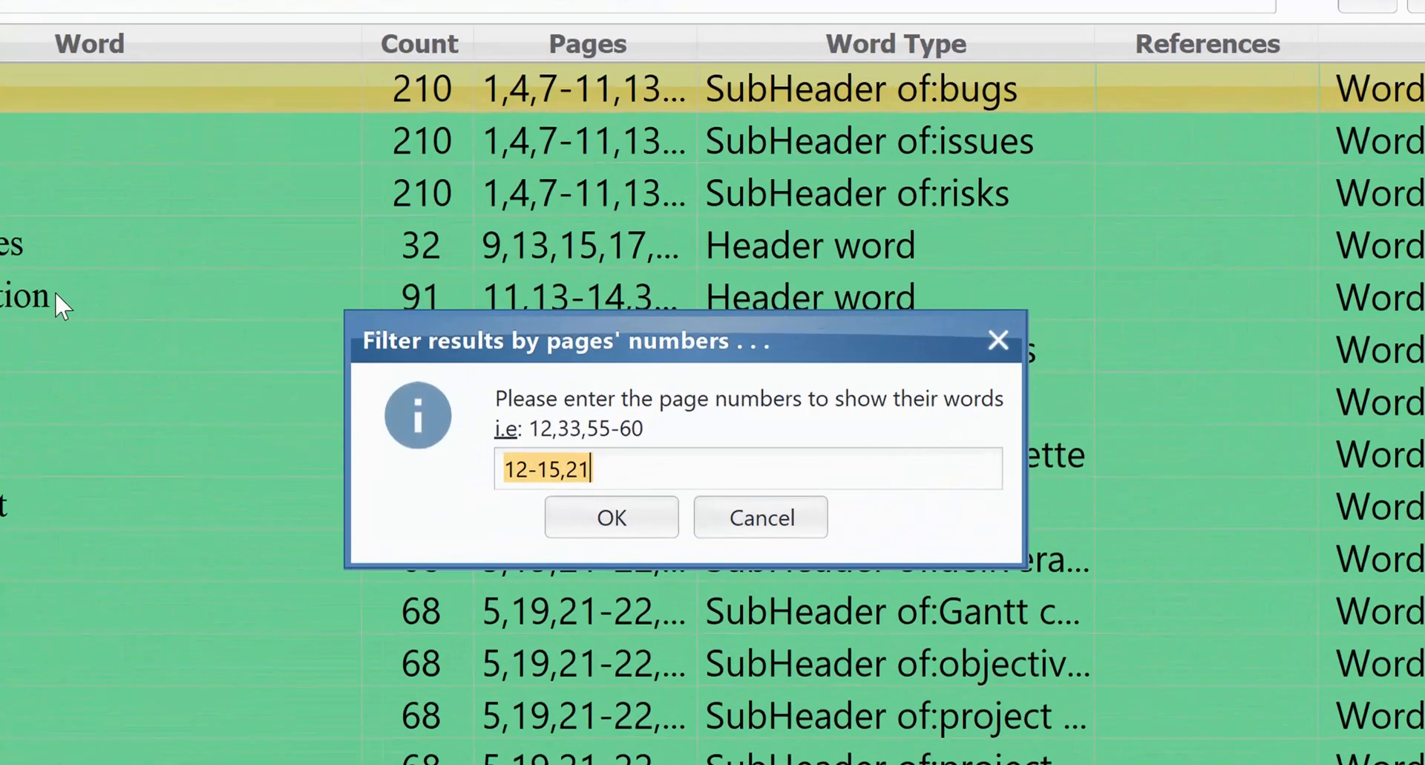
type("()")
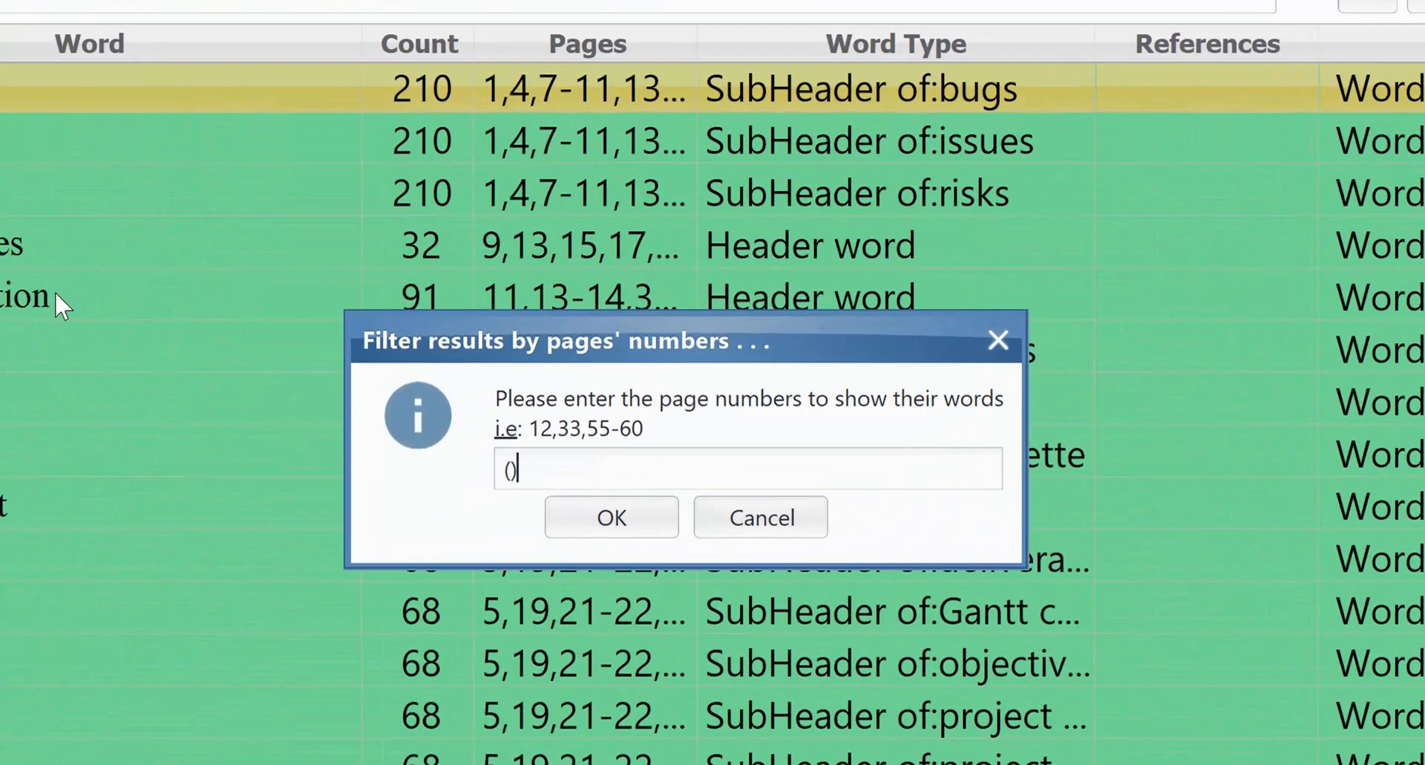
key("Left")
type("21")
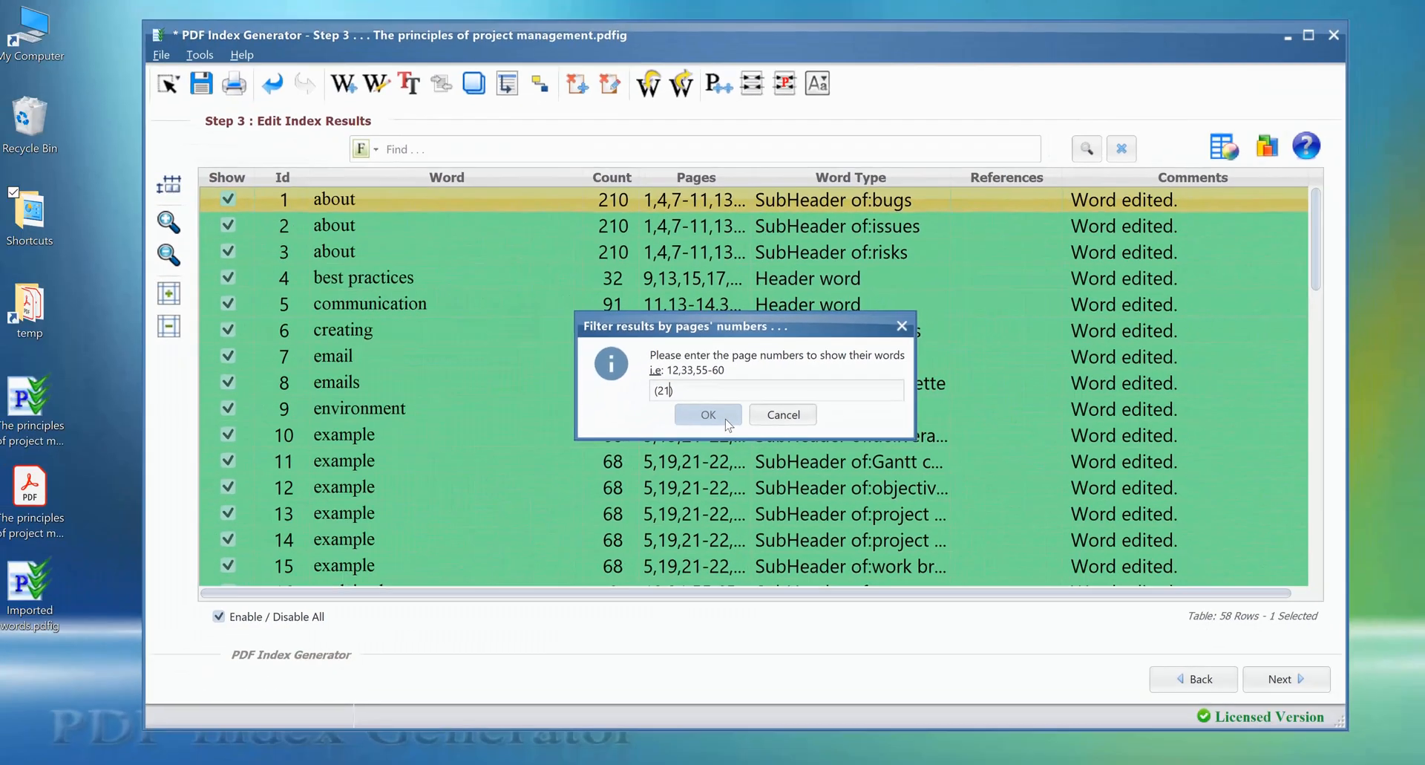
left_click(725, 421)
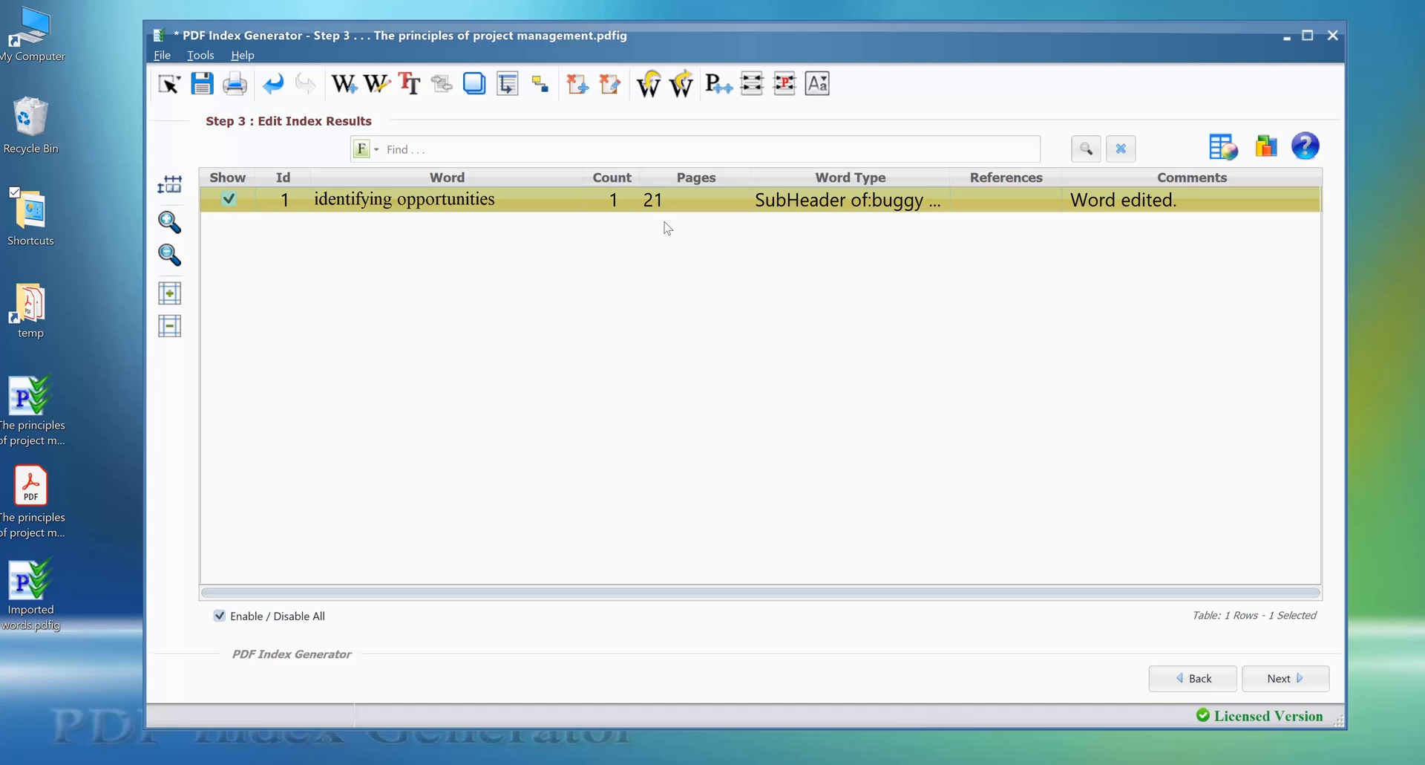
- Filter the index results by word count to show words with a count of 100-400
left_click(367, 150)
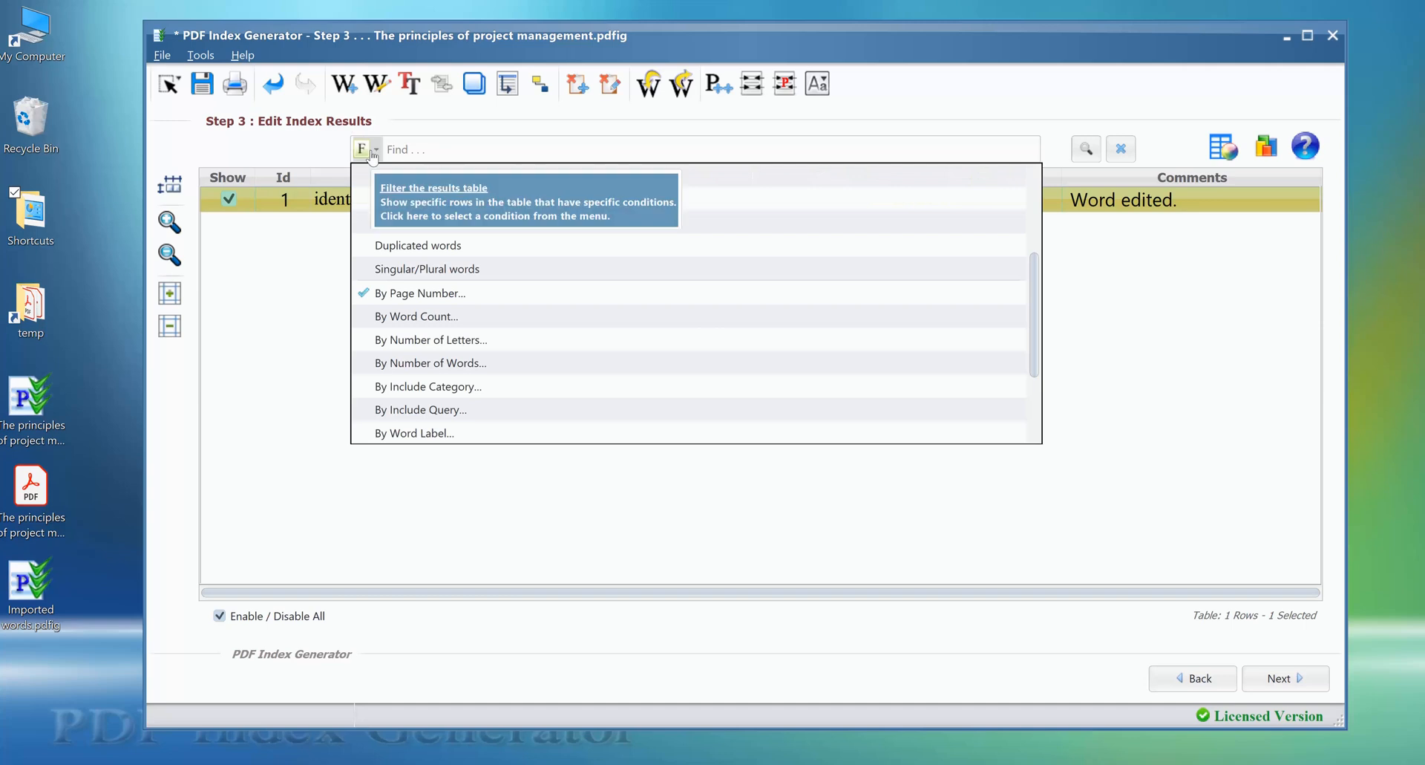
left_click(467, 325)
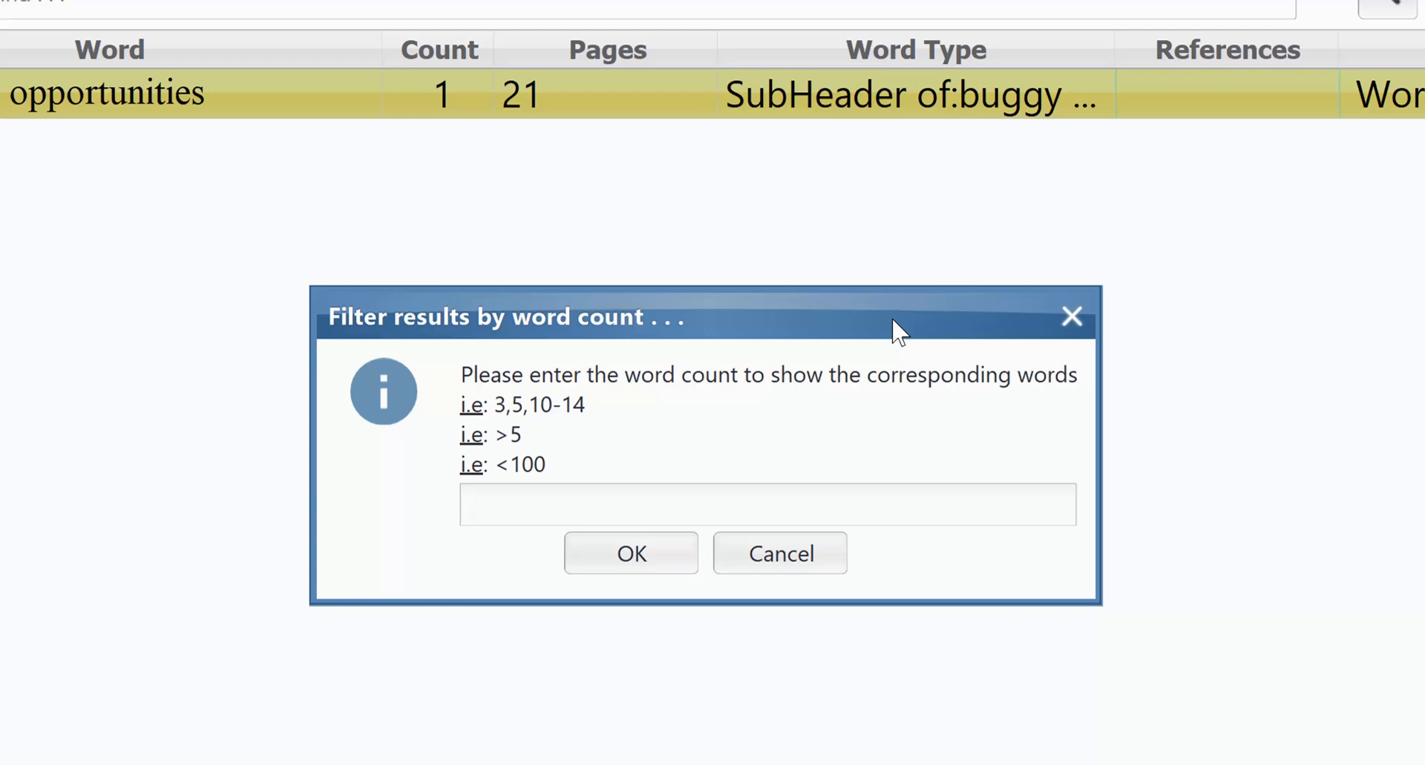
type("100-400")
left_click(633, 554)
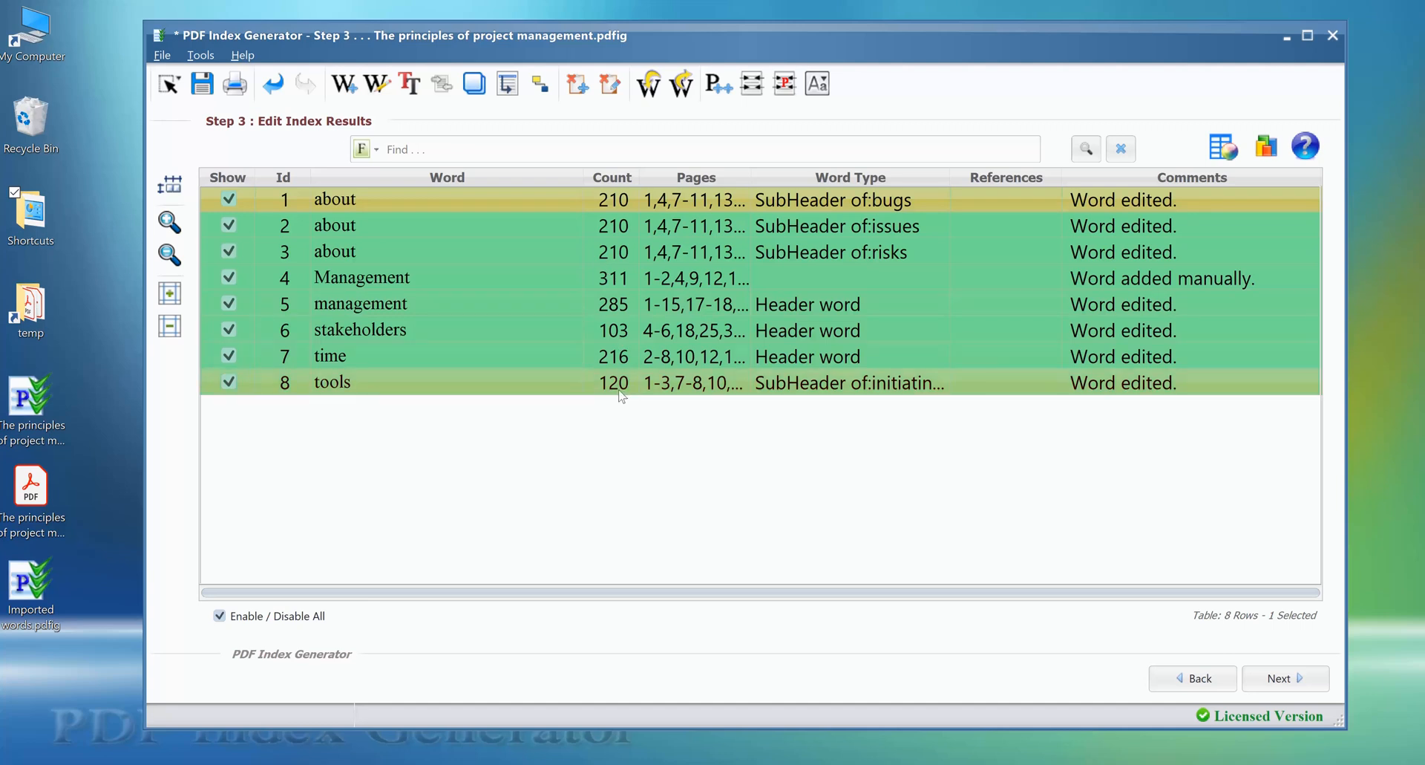
mouse_move(622, 396)
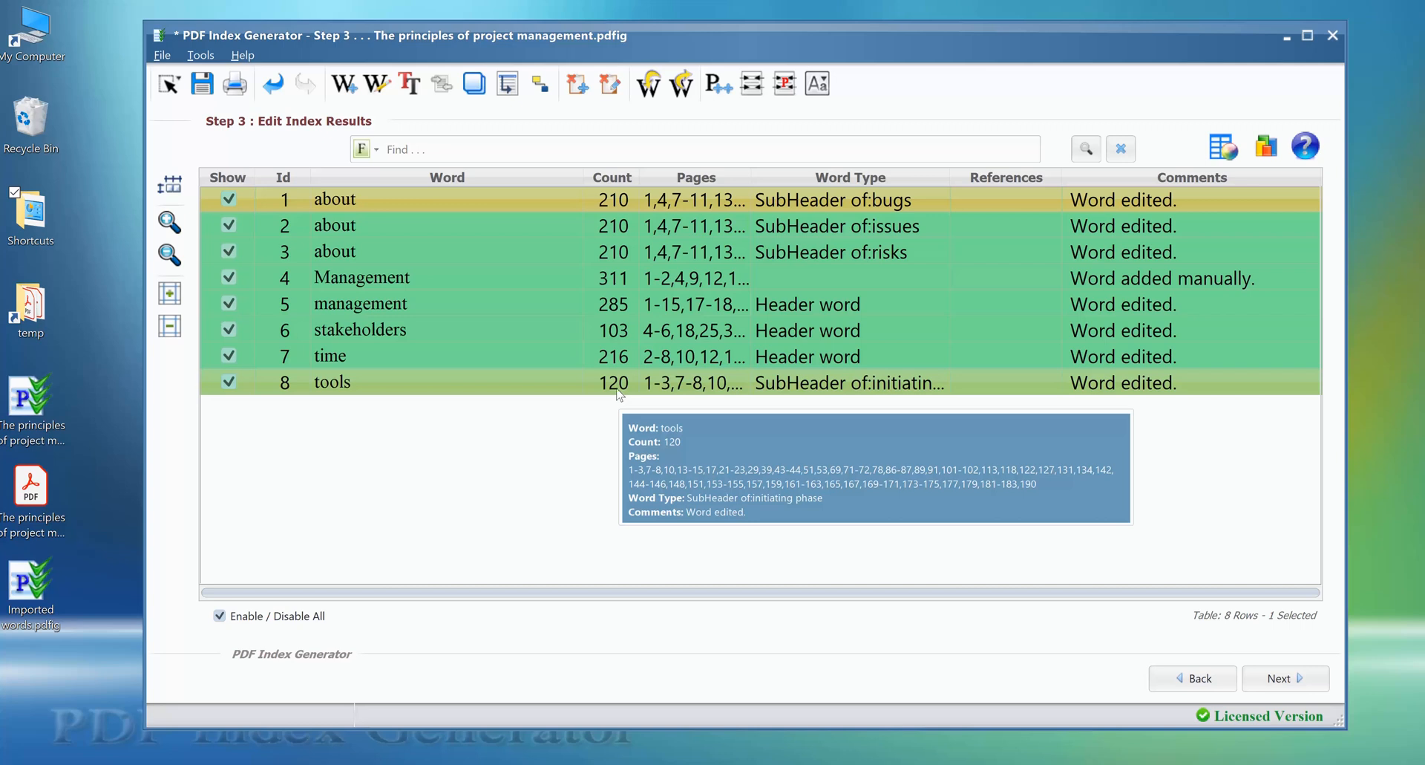
- Filter the index results by number of letters, using the condition >20
left_click(365, 150)
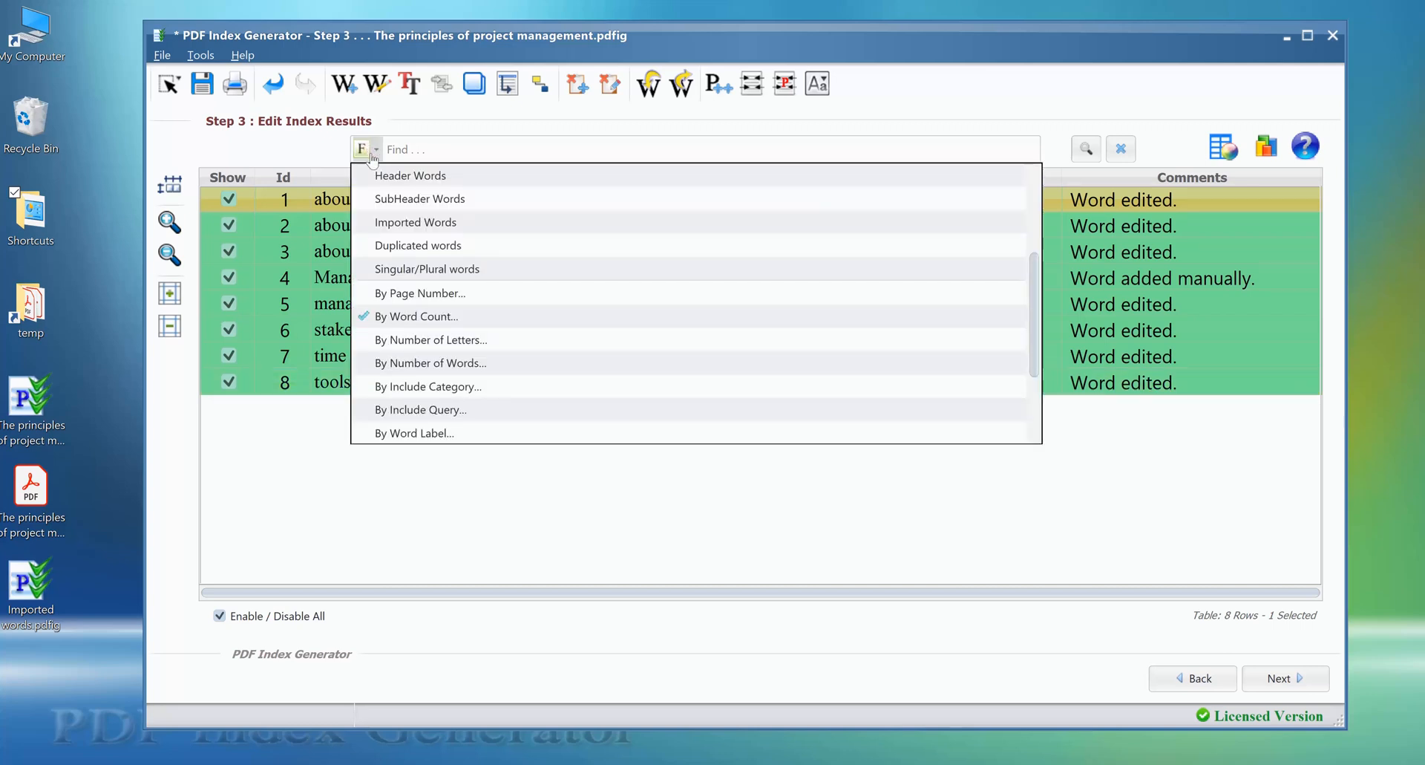
left_click(510, 348)
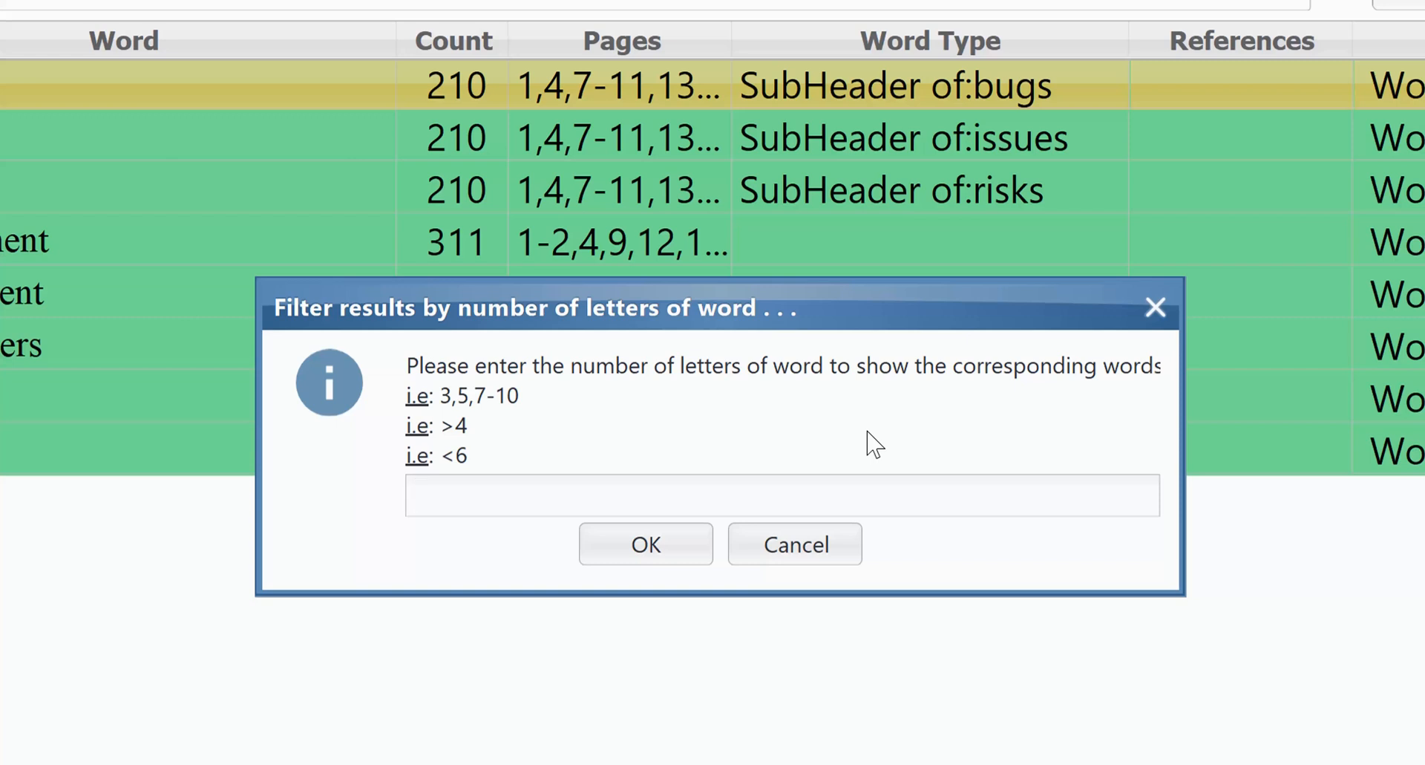
type(">20")
left_click(650, 555)
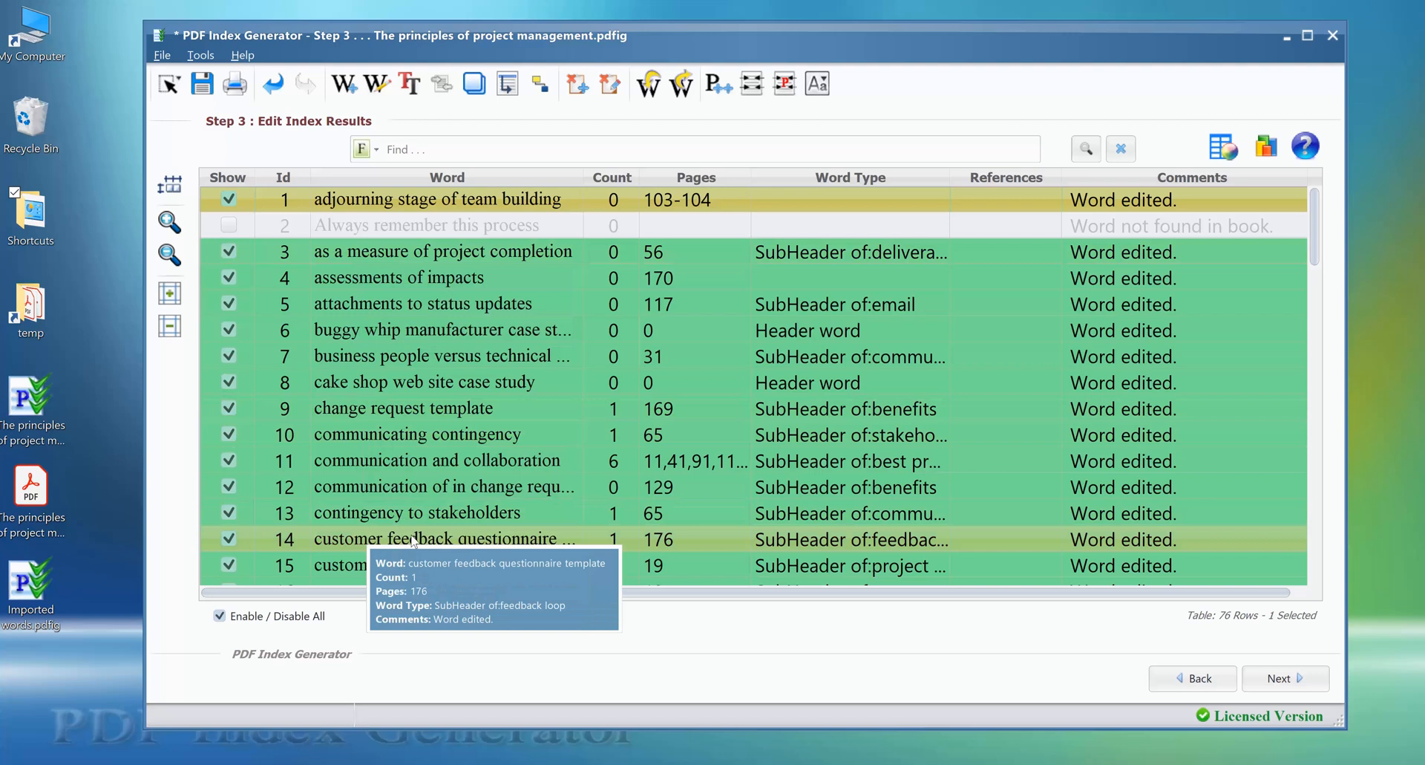
left_click(363, 149)
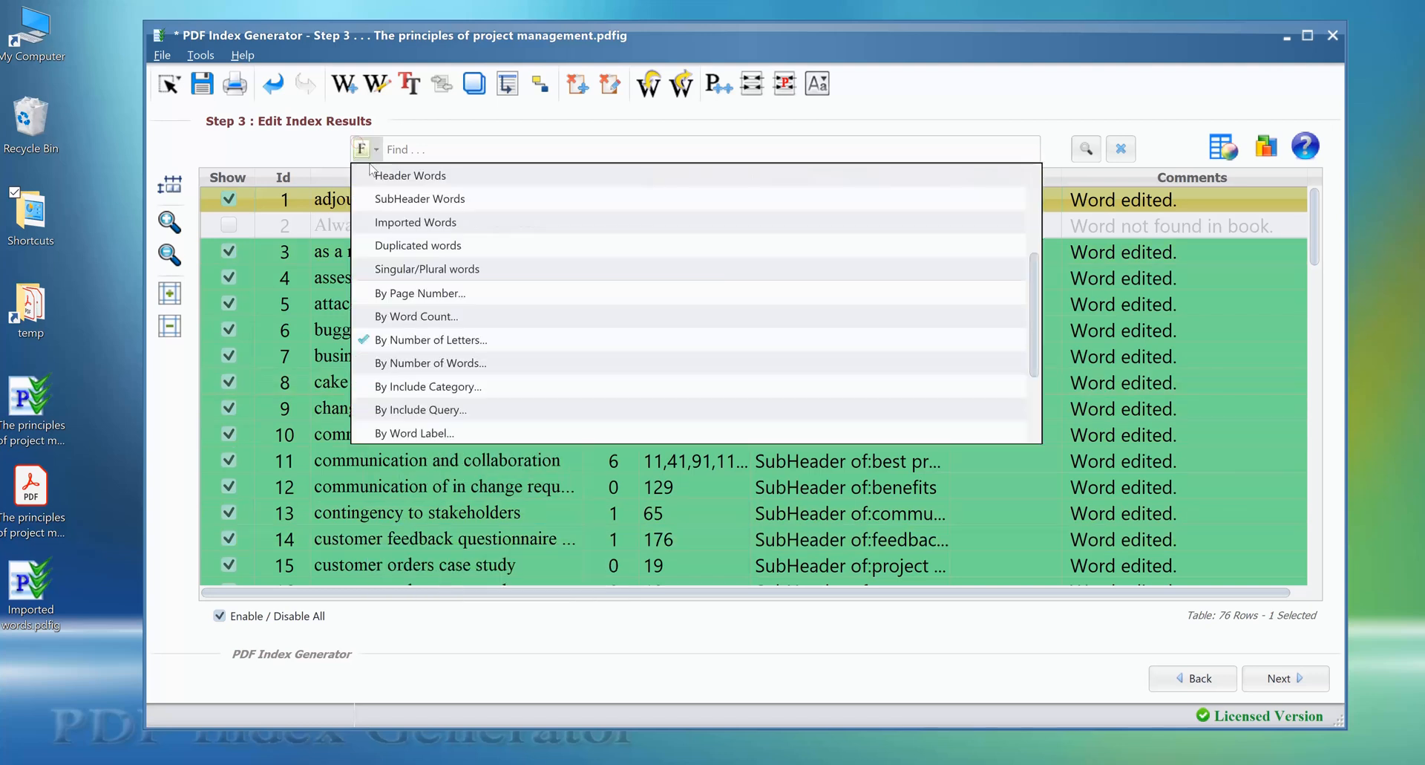
left_click(504, 364)
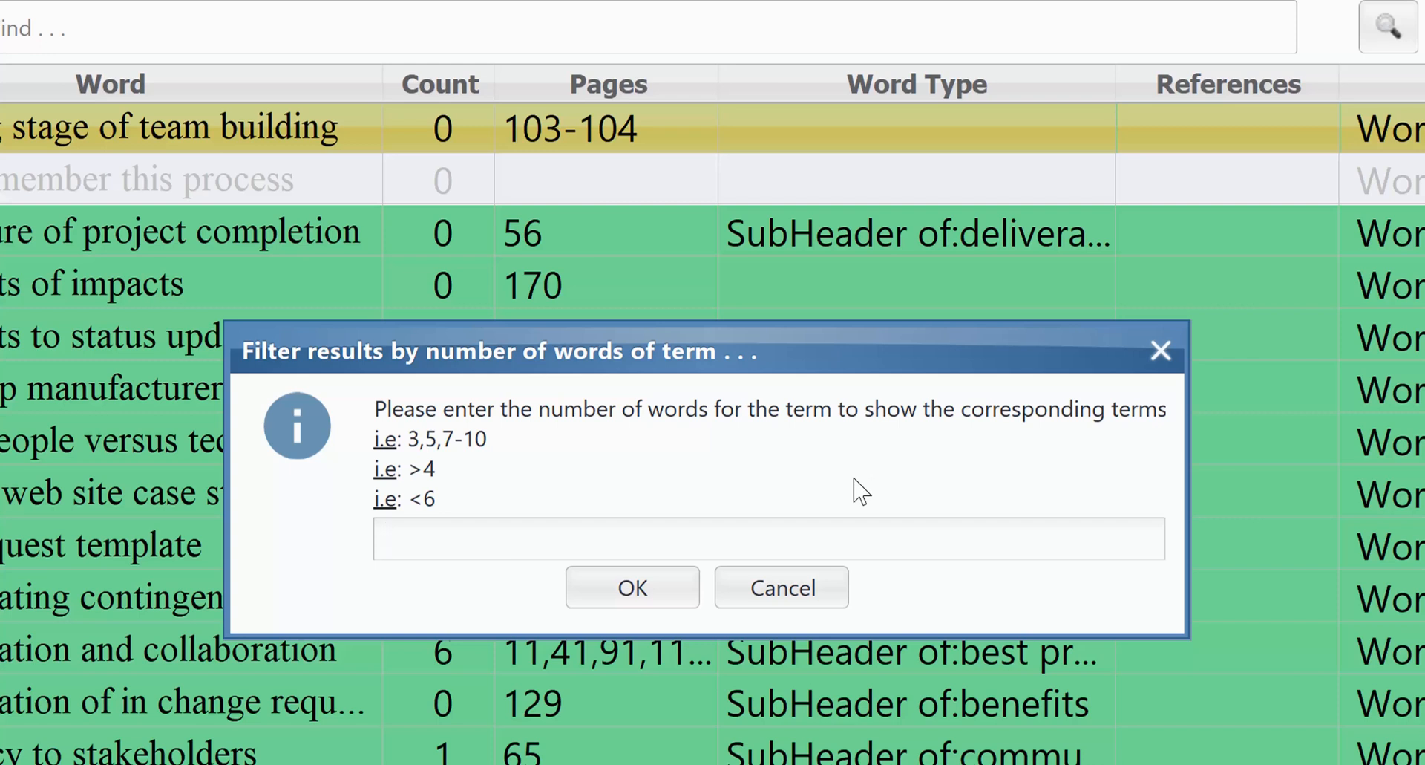
left_click(838, 593)
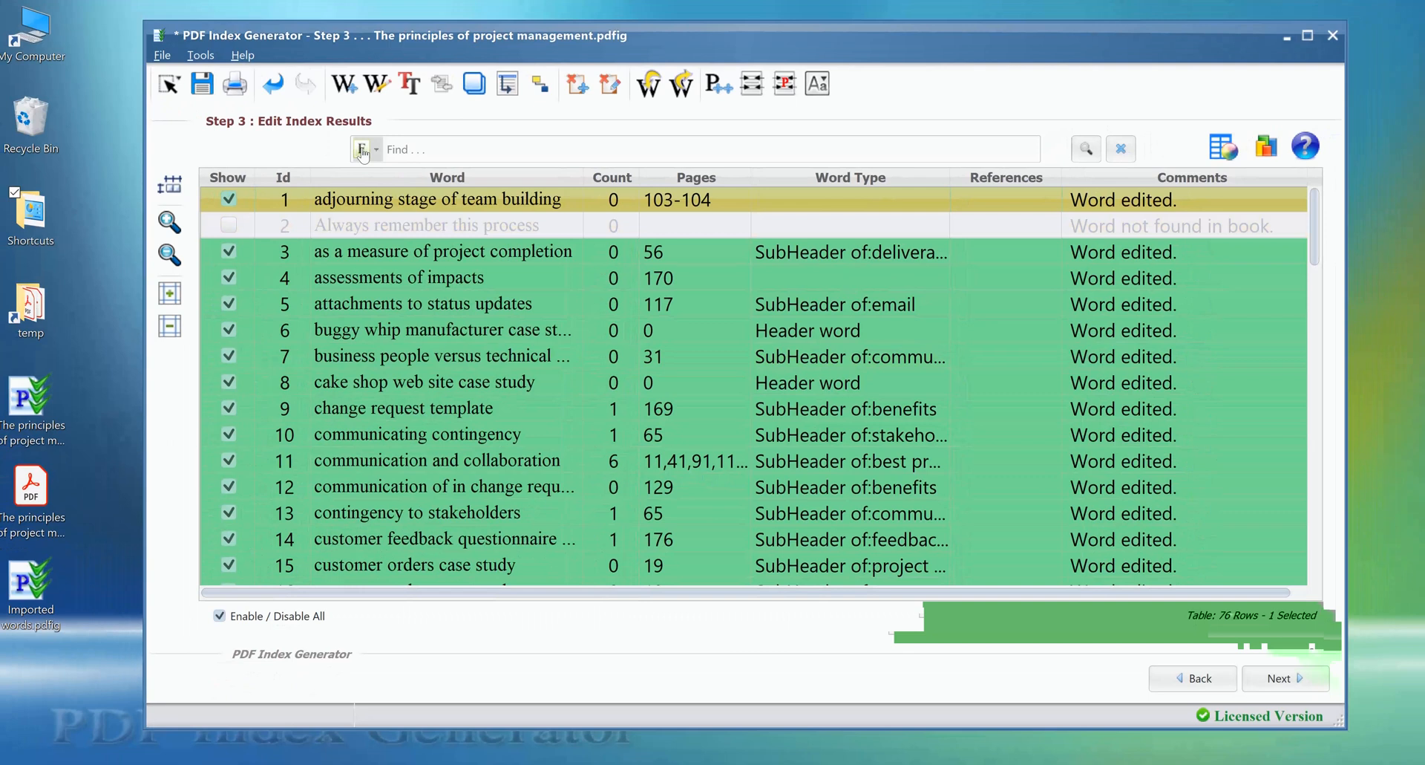
- Filter the index results by include category to show only the words of "PM - Names"
left_click(363, 150)
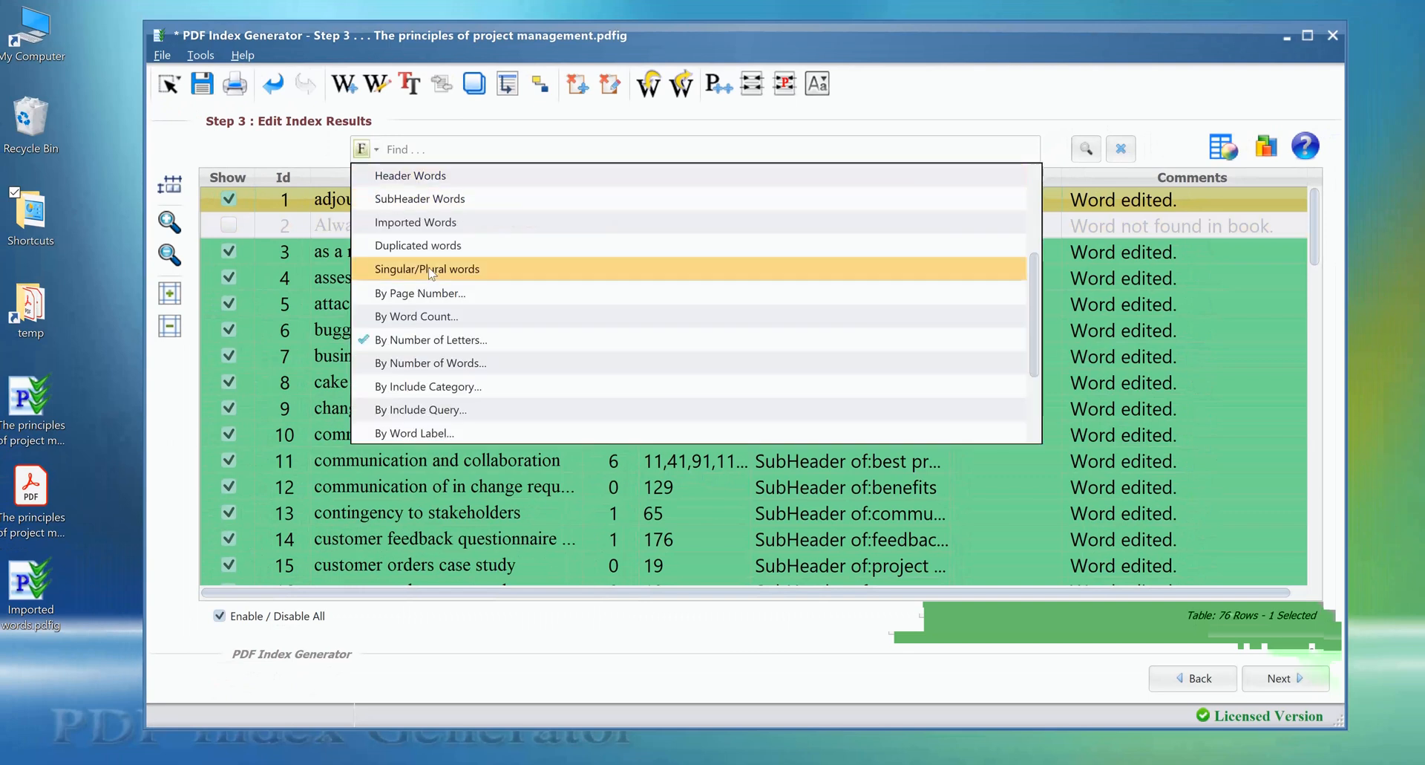
left_click(540, 388)
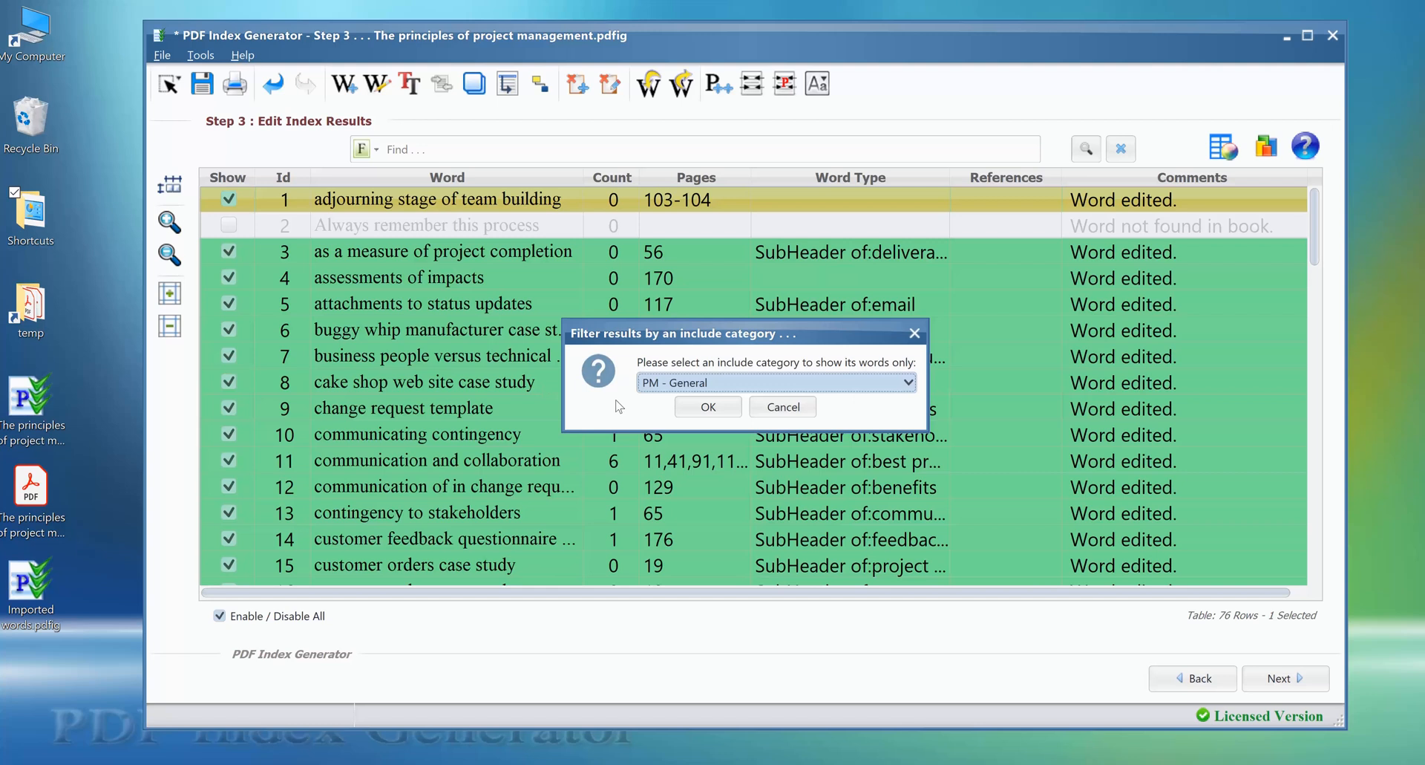
left_click(899, 387)
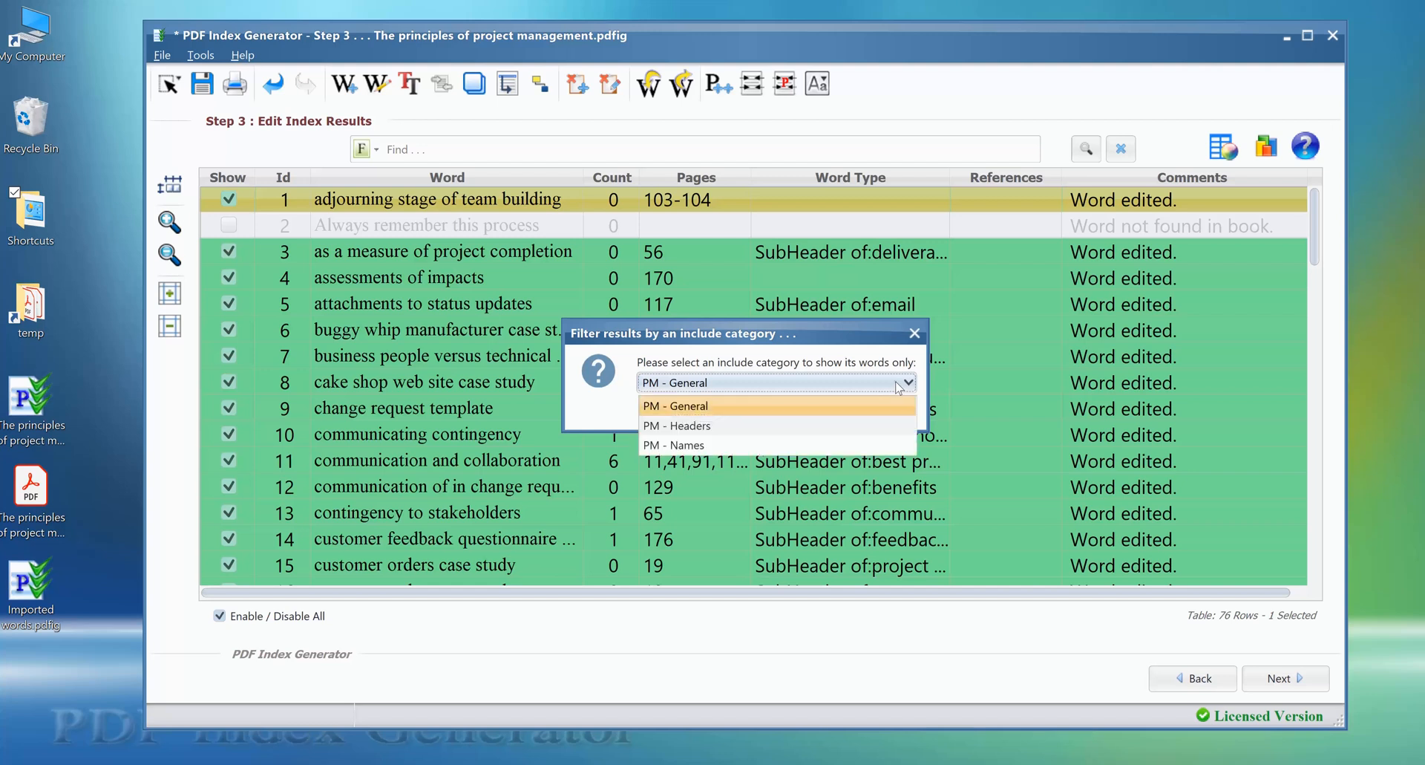
left_click(862, 451)
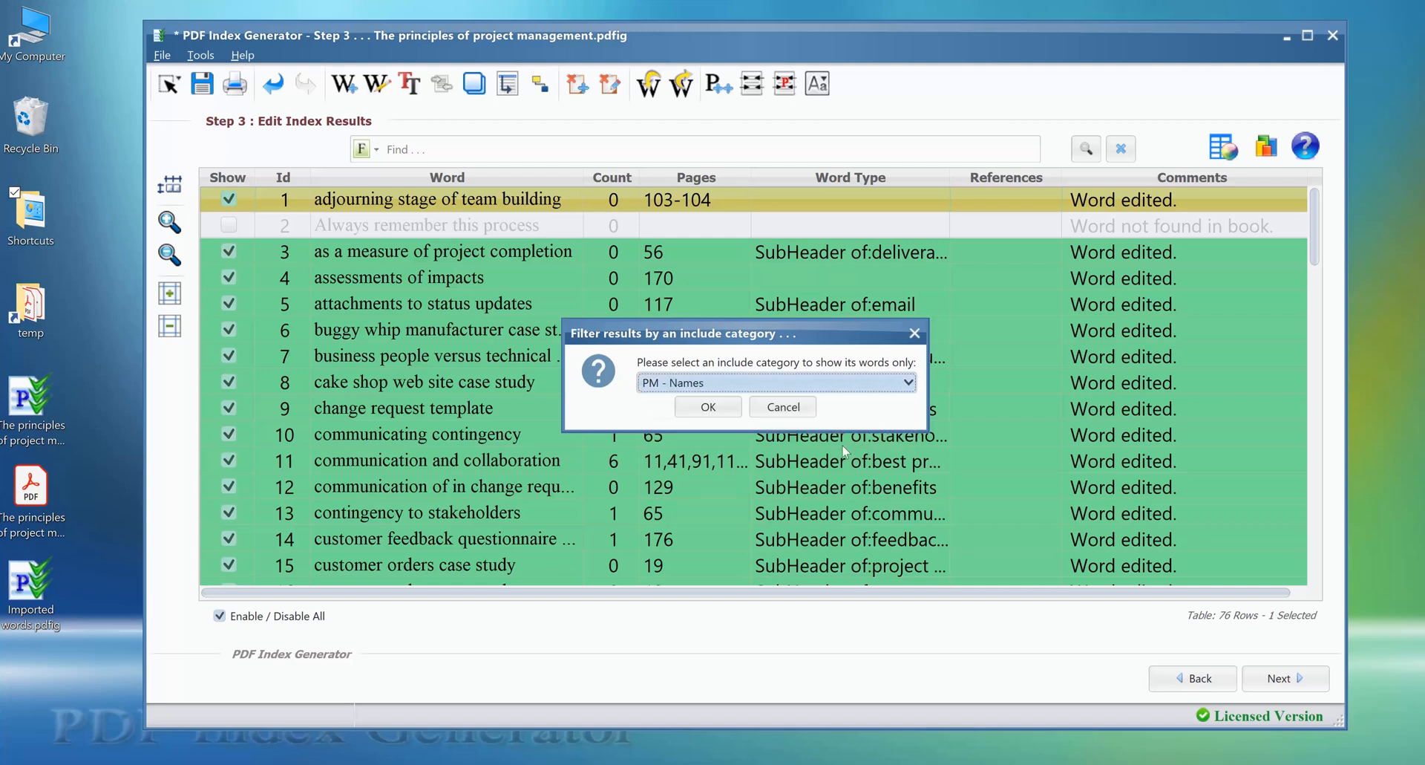
left_click(708, 406)
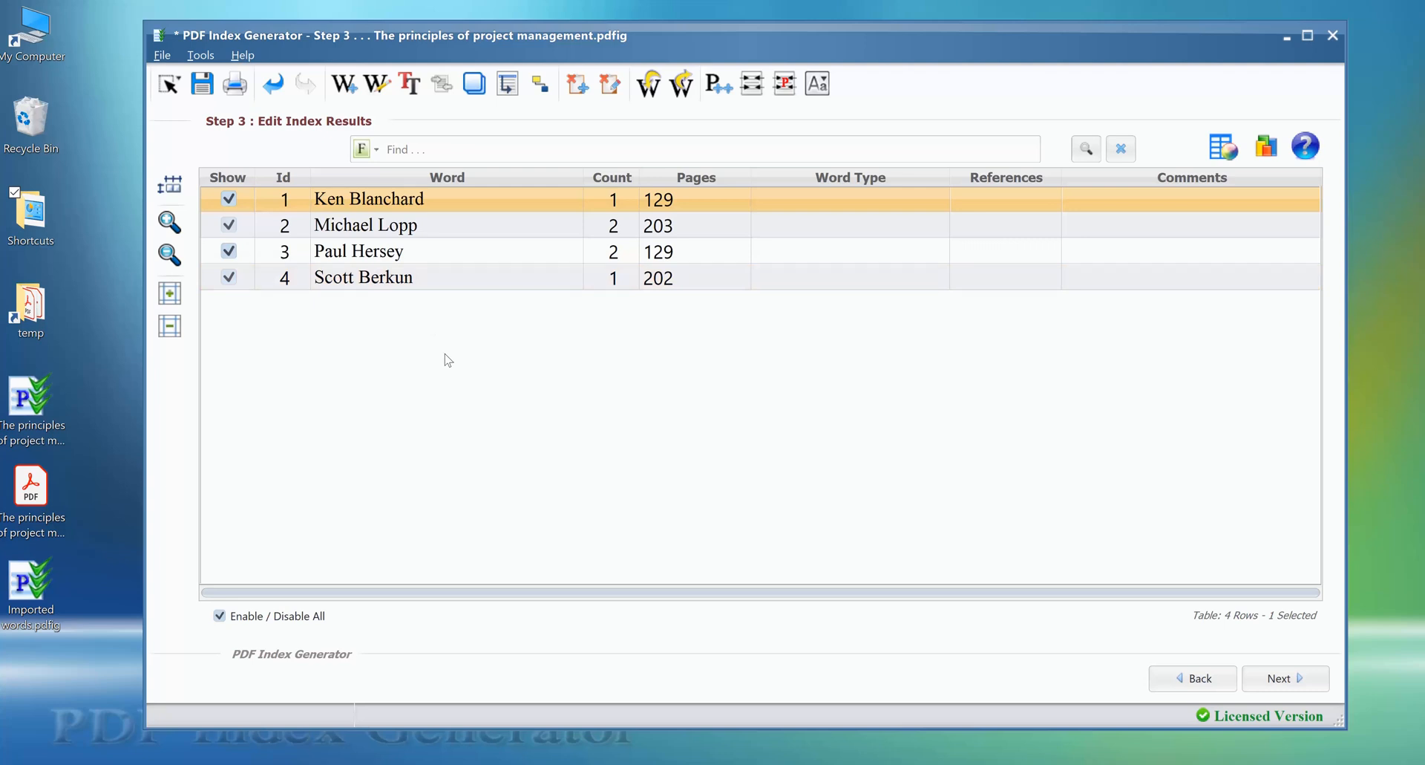
- Try to filter the index results by include query
left_click(364, 149)
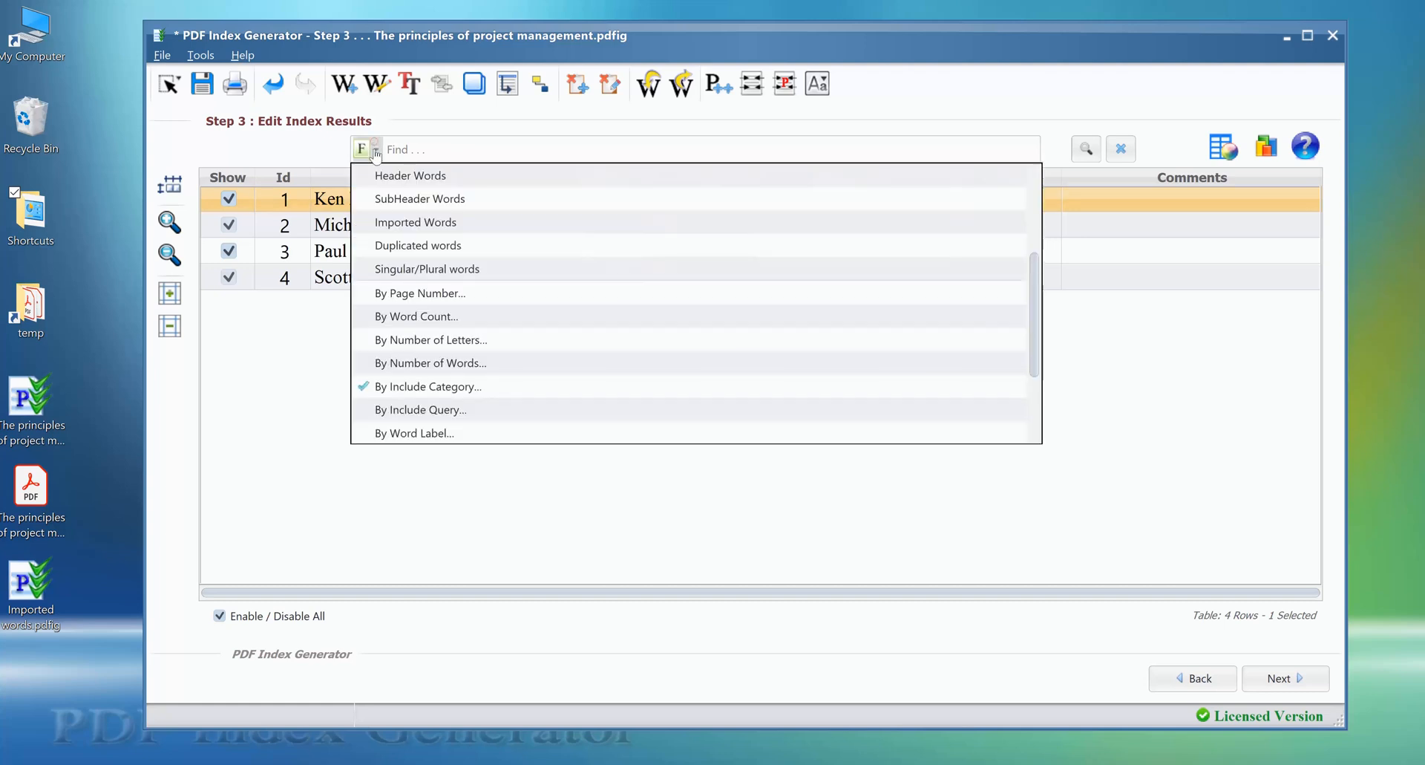
left_click(534, 409)
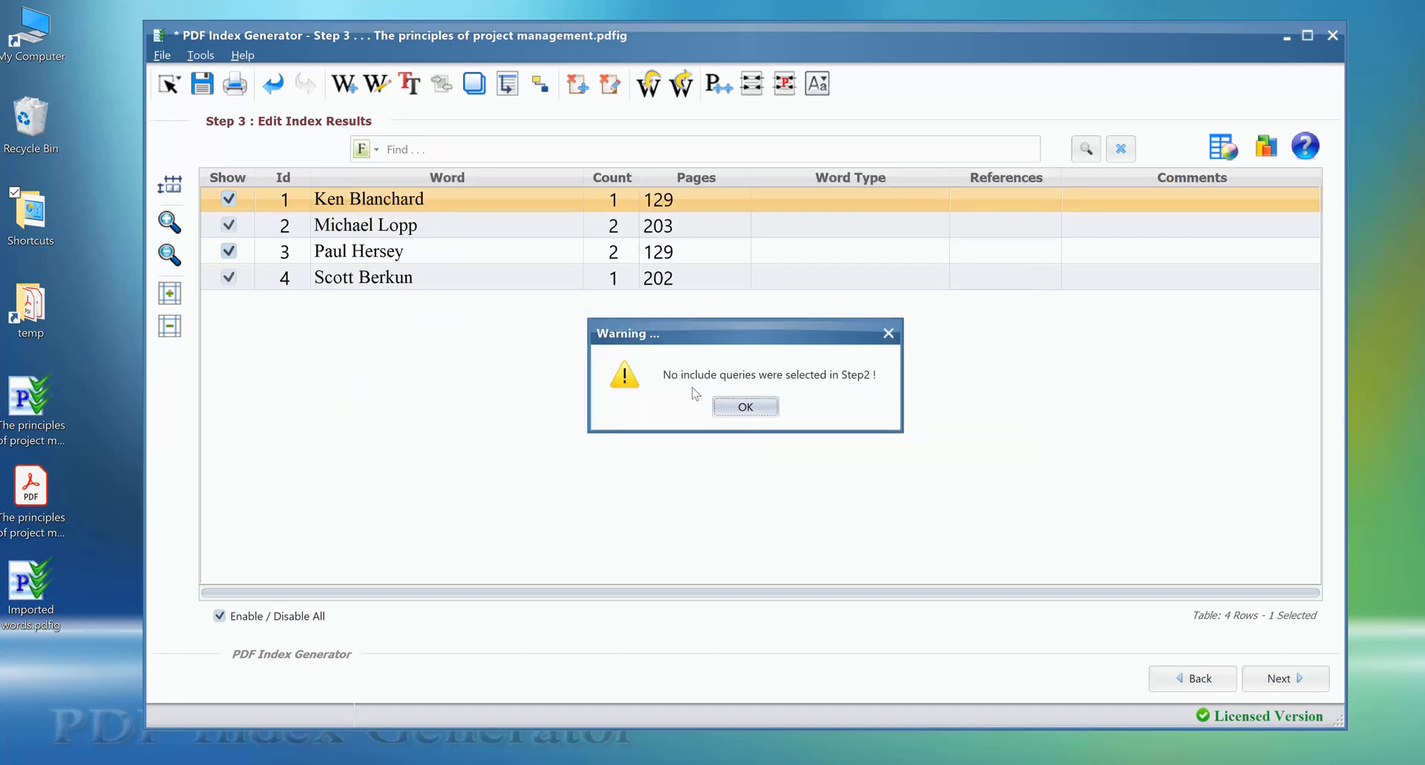
left_click(741, 409)
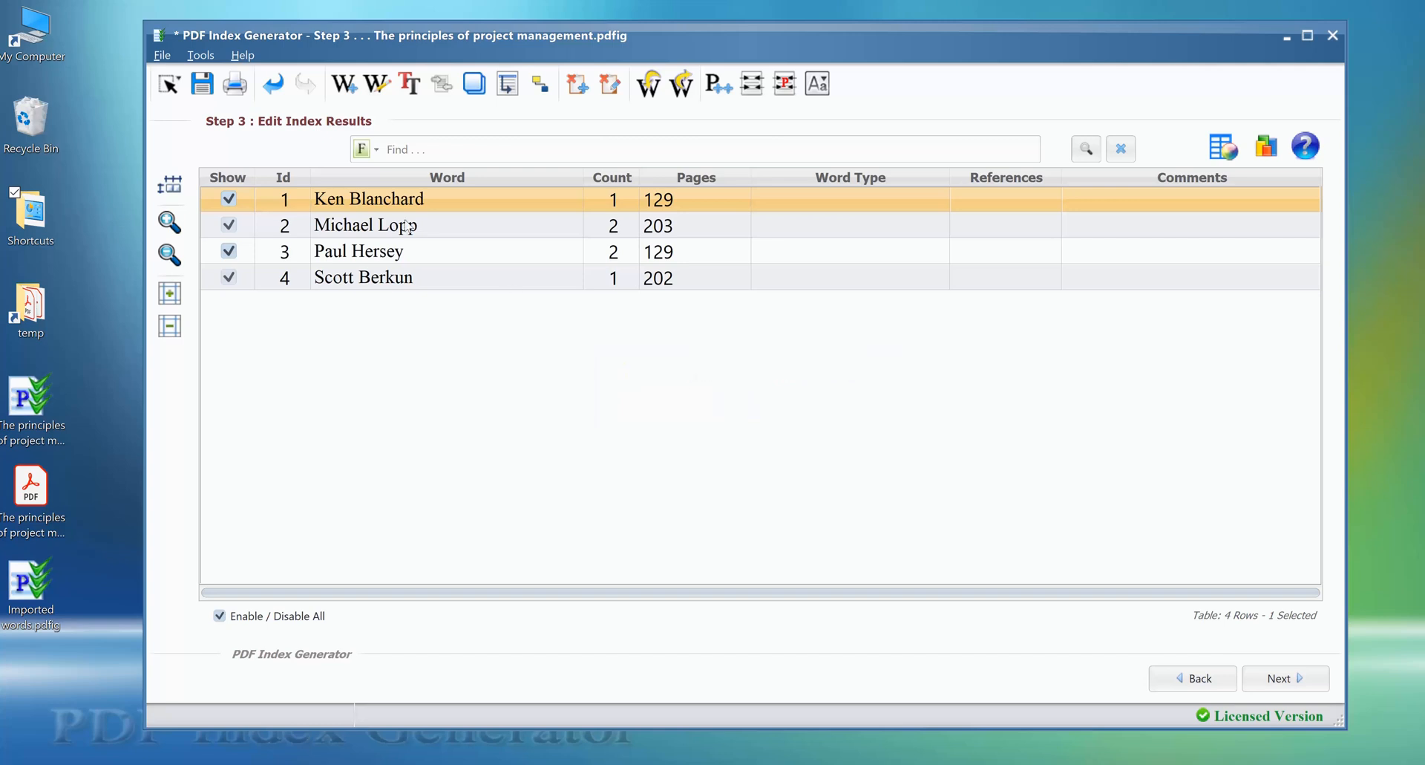
- Assign the Names label to the words in rows 2 and 3 of the results table
left_click(364, 150)
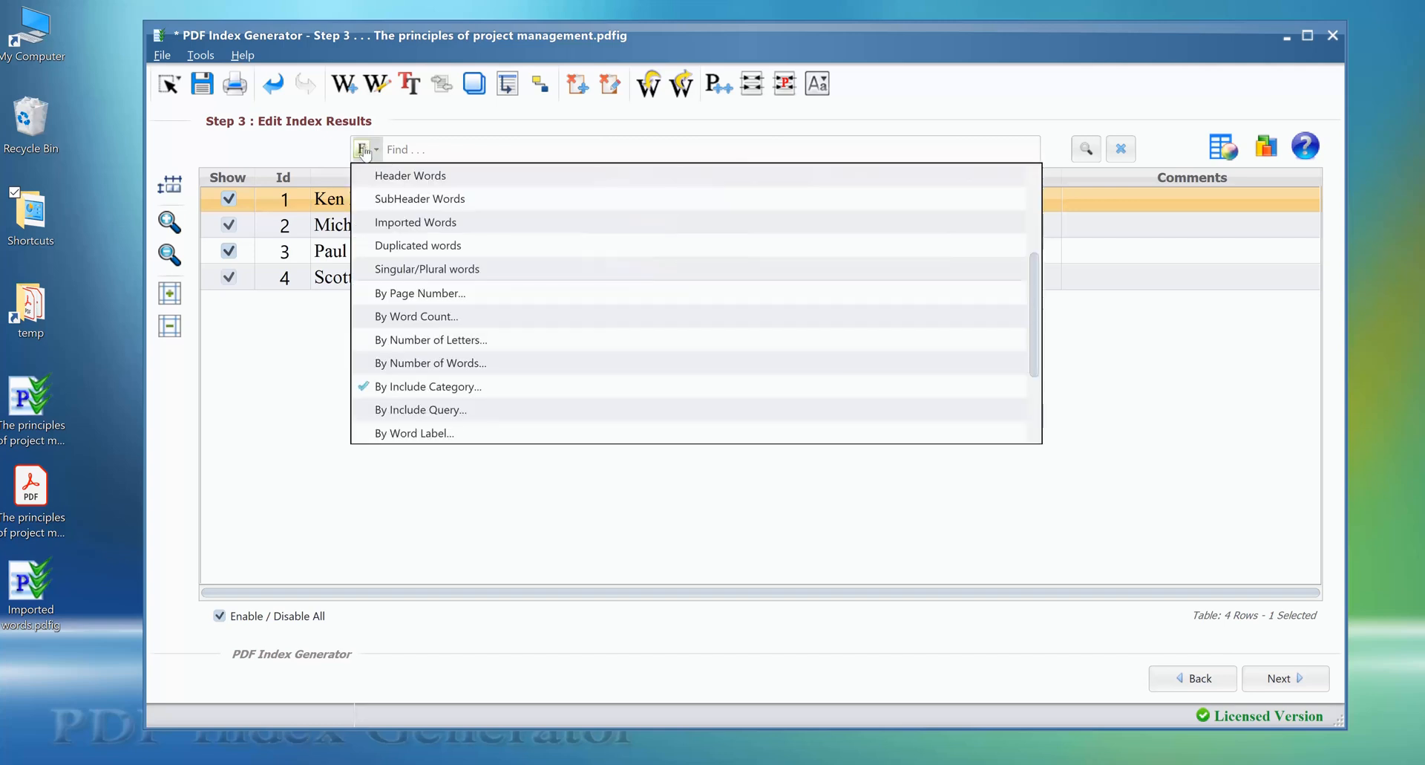
left_click(503, 468)
left_click(453, 233)
left_click(468, 253, "shift")
right_click(475, 250)
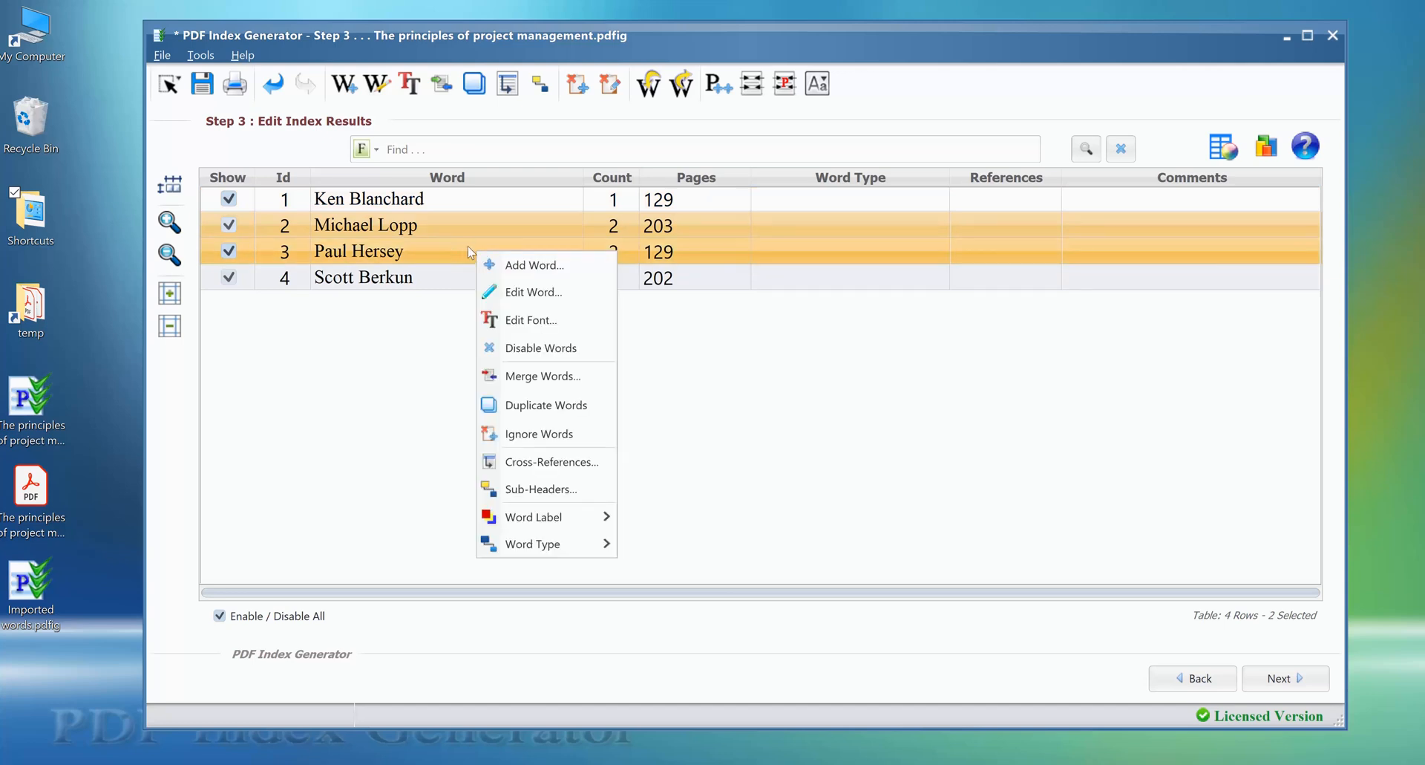
mouse_move(566, 524)
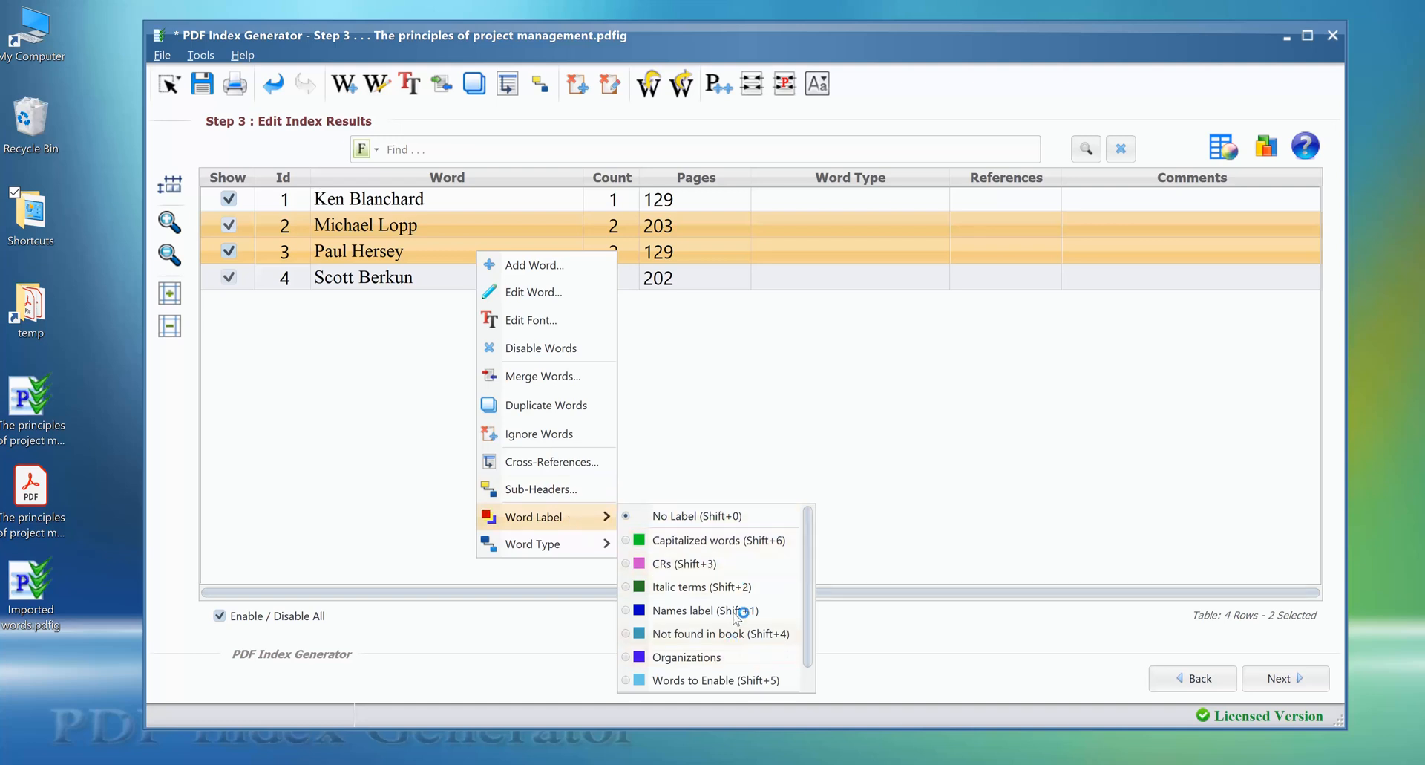
scroll(739, 575, "down", 1)
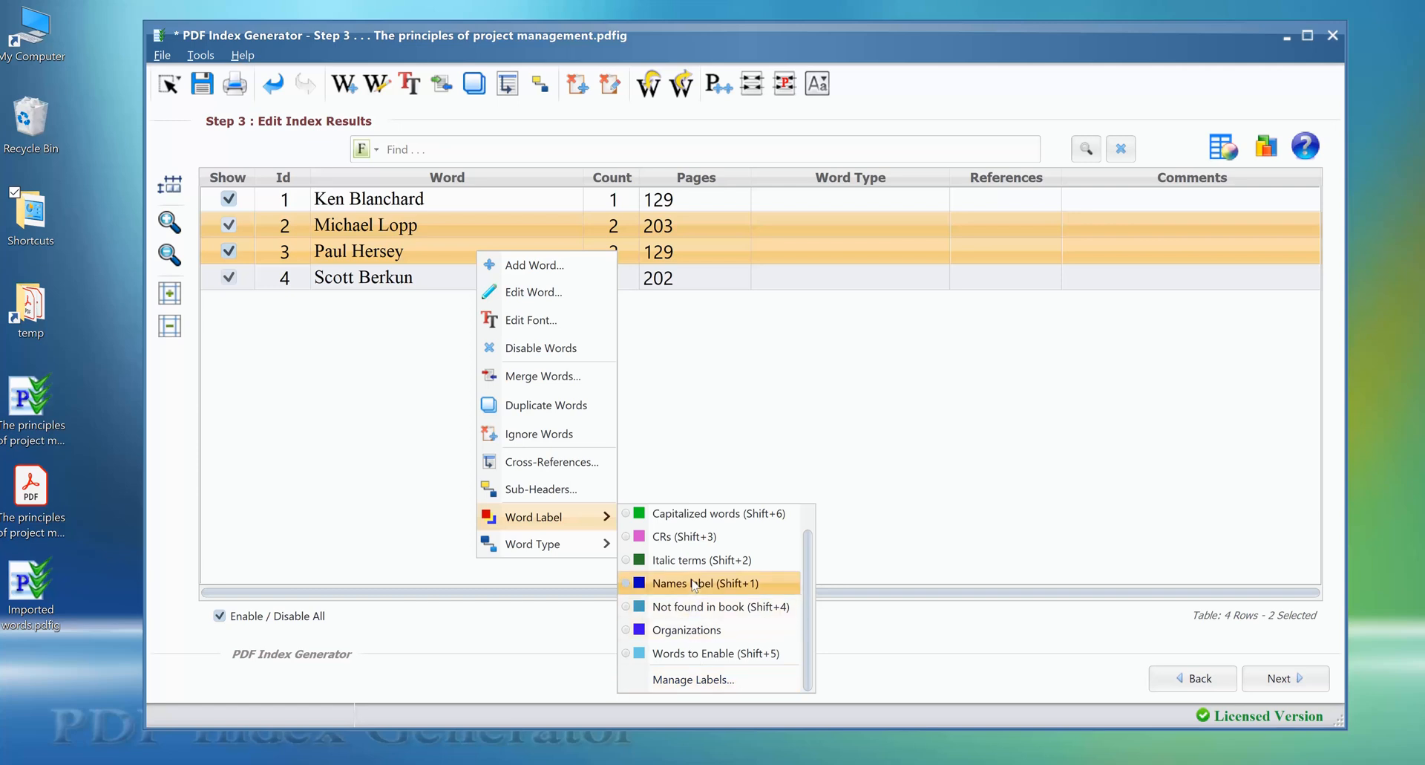
left_click(770, 589)
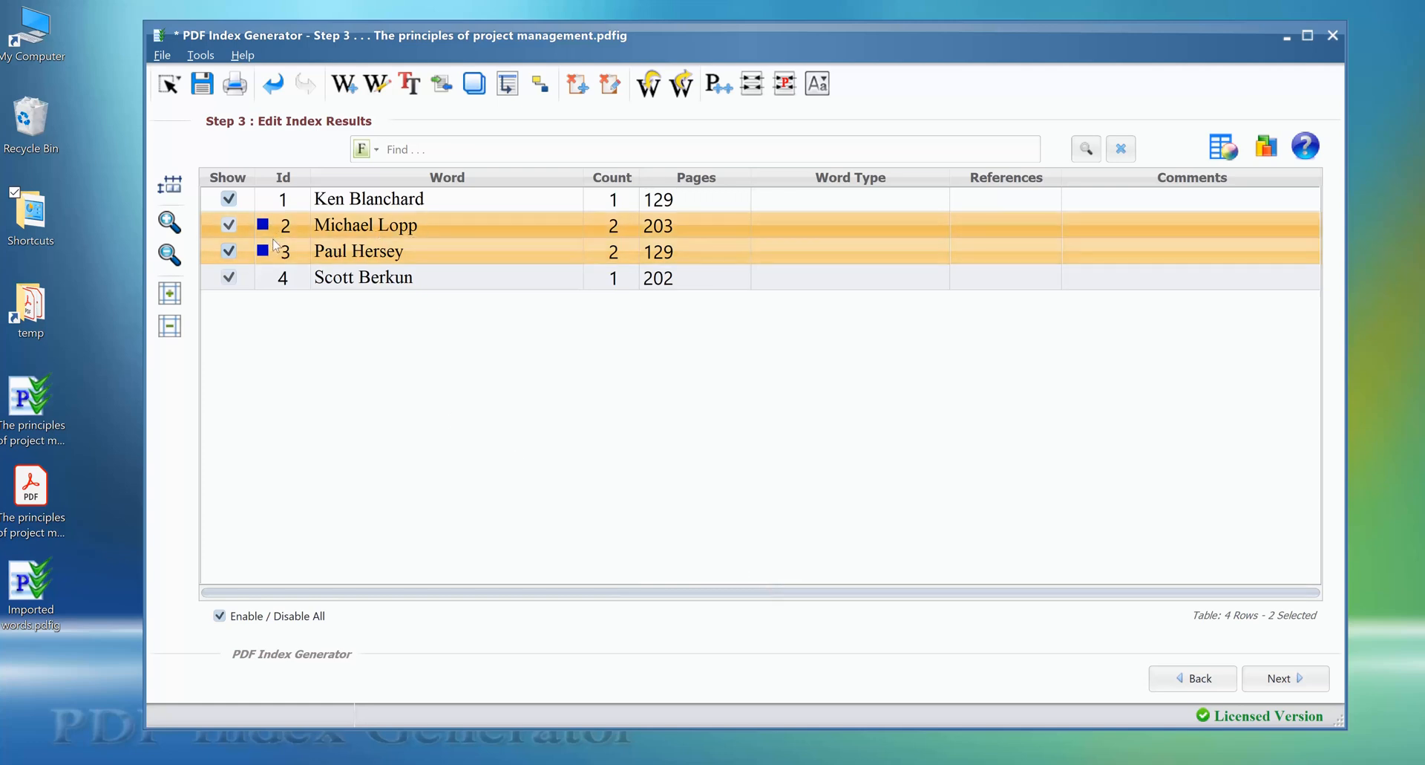
mouse_move(276, 253)
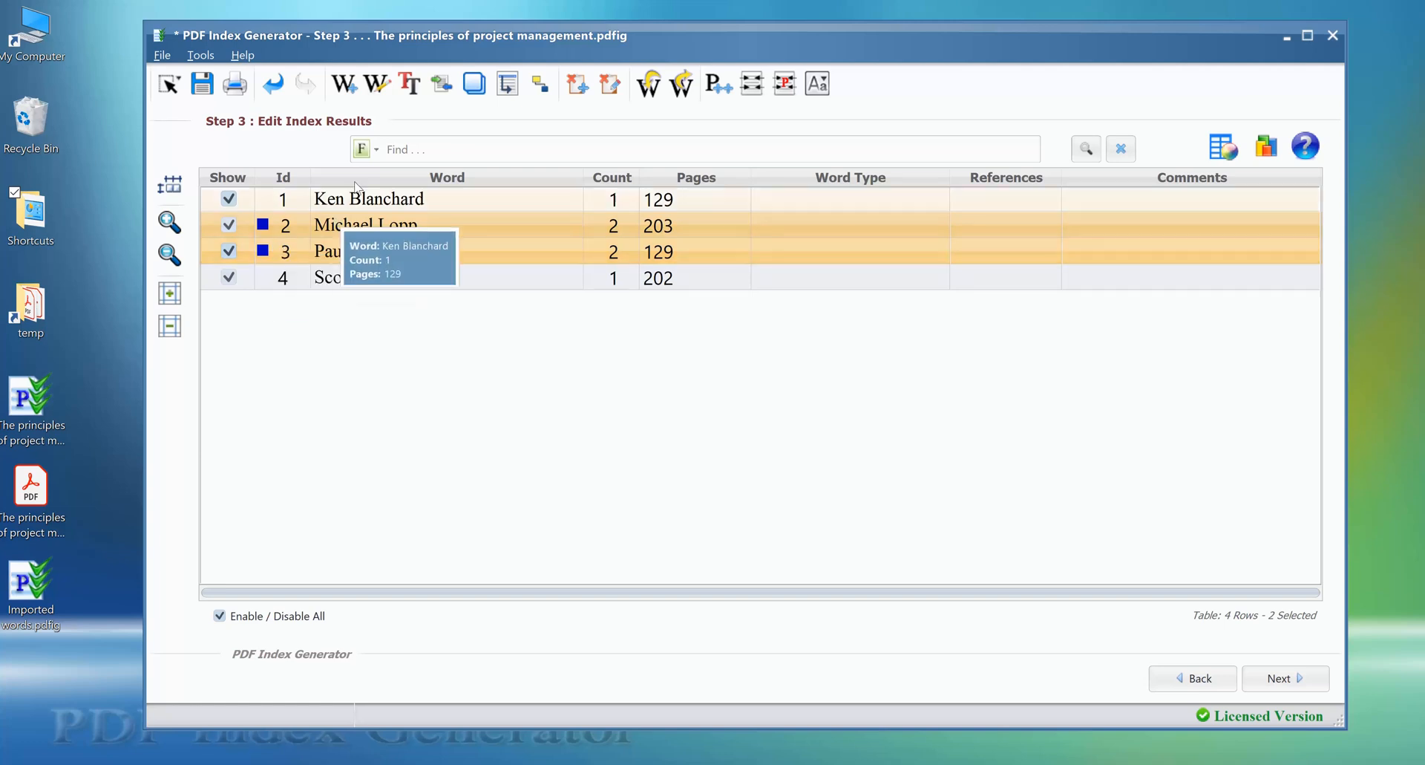
- Filter the index results by word label to show only the words using the Names label
left_click(362, 149)
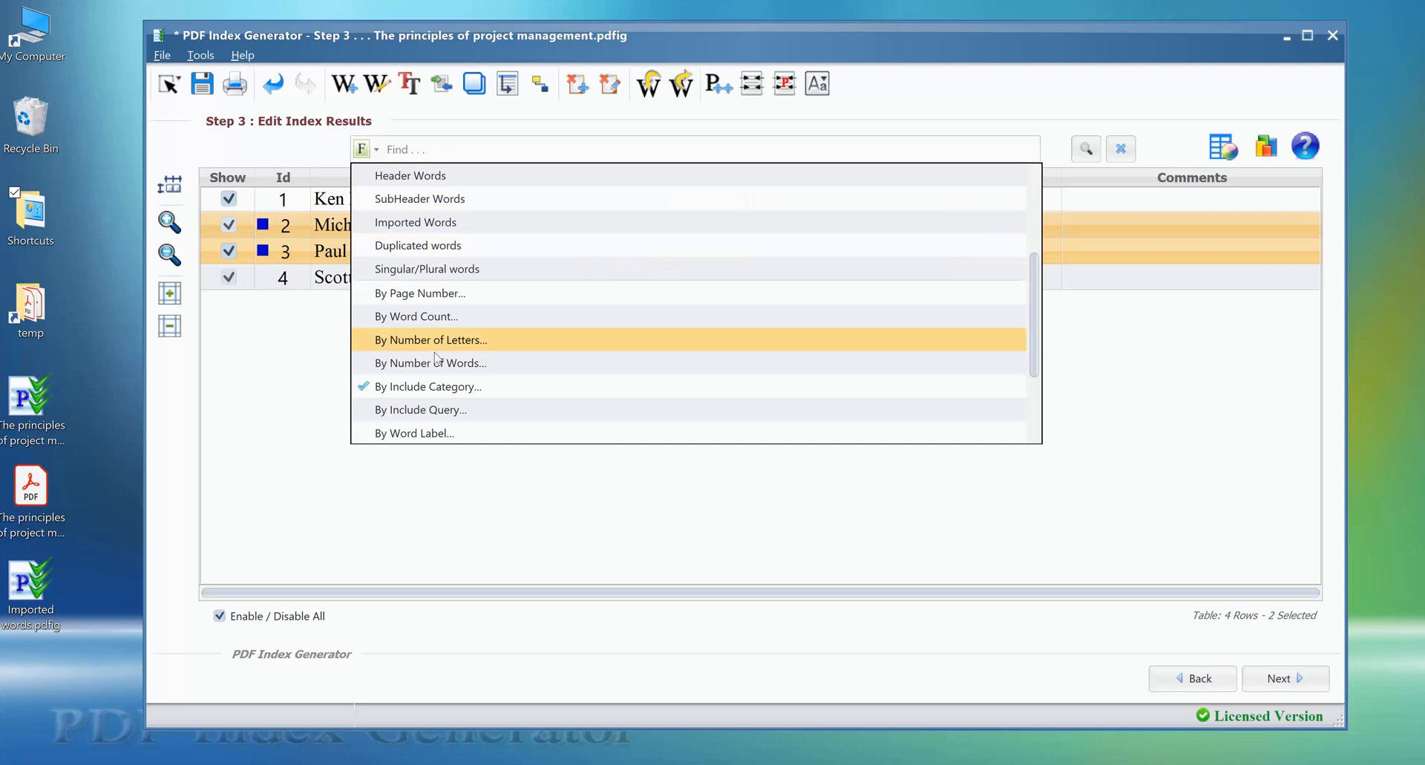
left_click(460, 434)
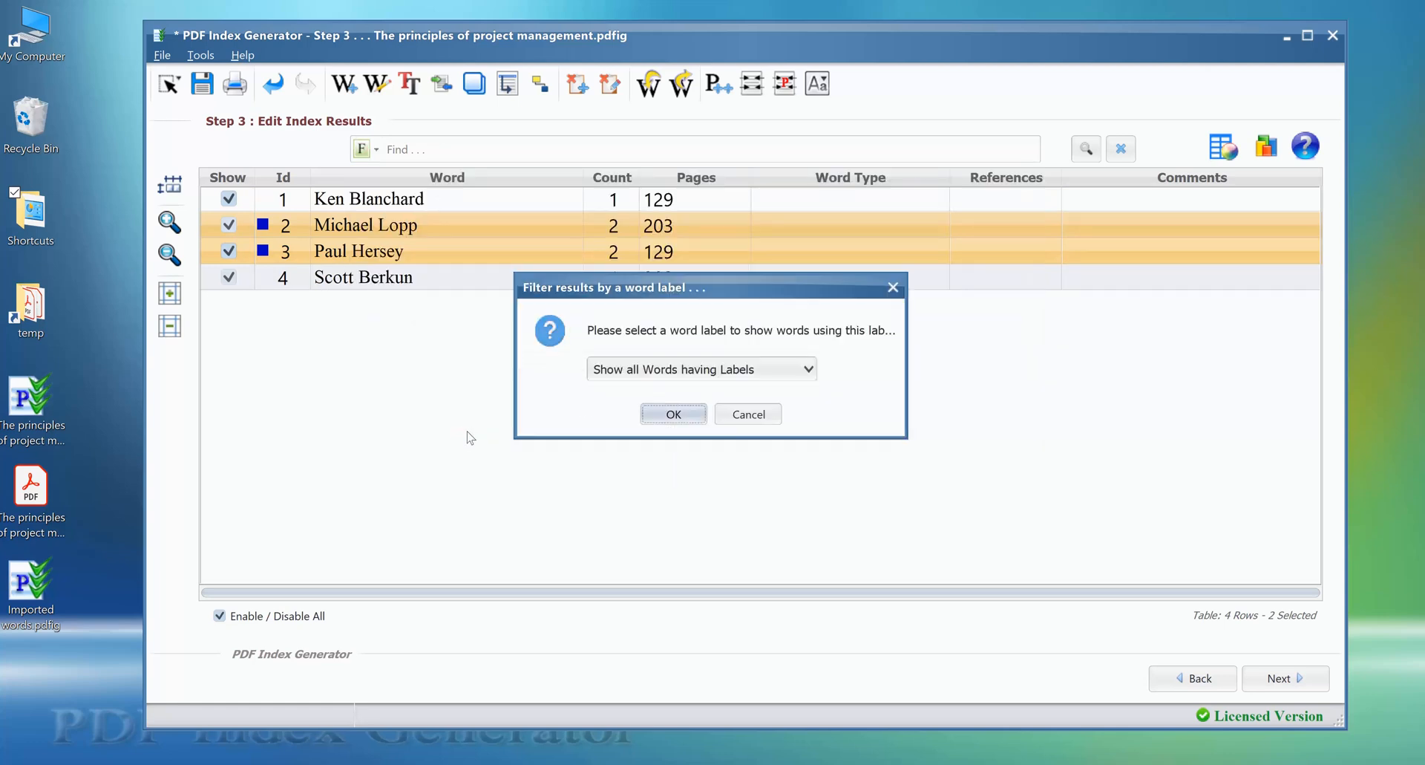
left_click(628, 369)
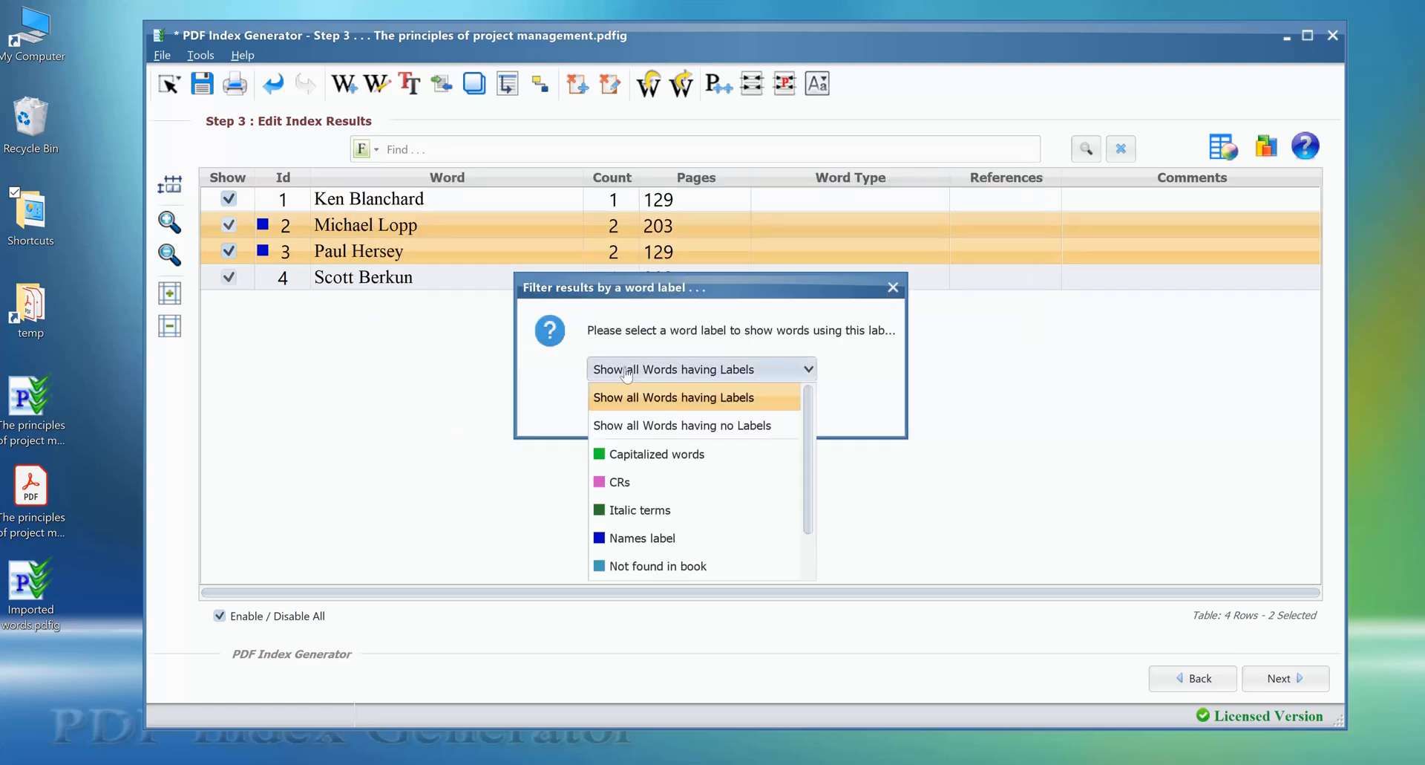
left_click(645, 542)
left_click(661, 416)
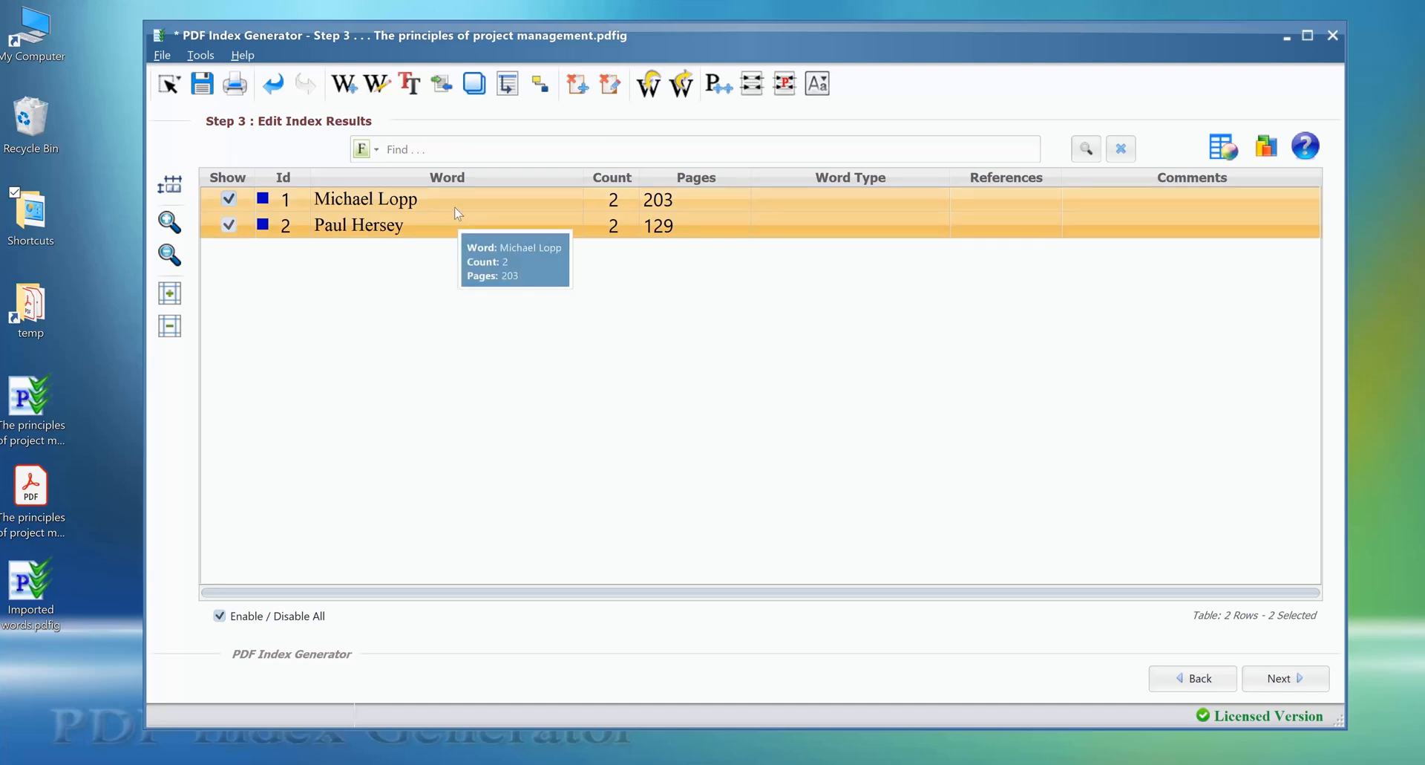
- Filter the index results by header word to show "balance quadrant" and its sub-header words
left_click(367, 150)
scroll(462, 295, "down", 1)
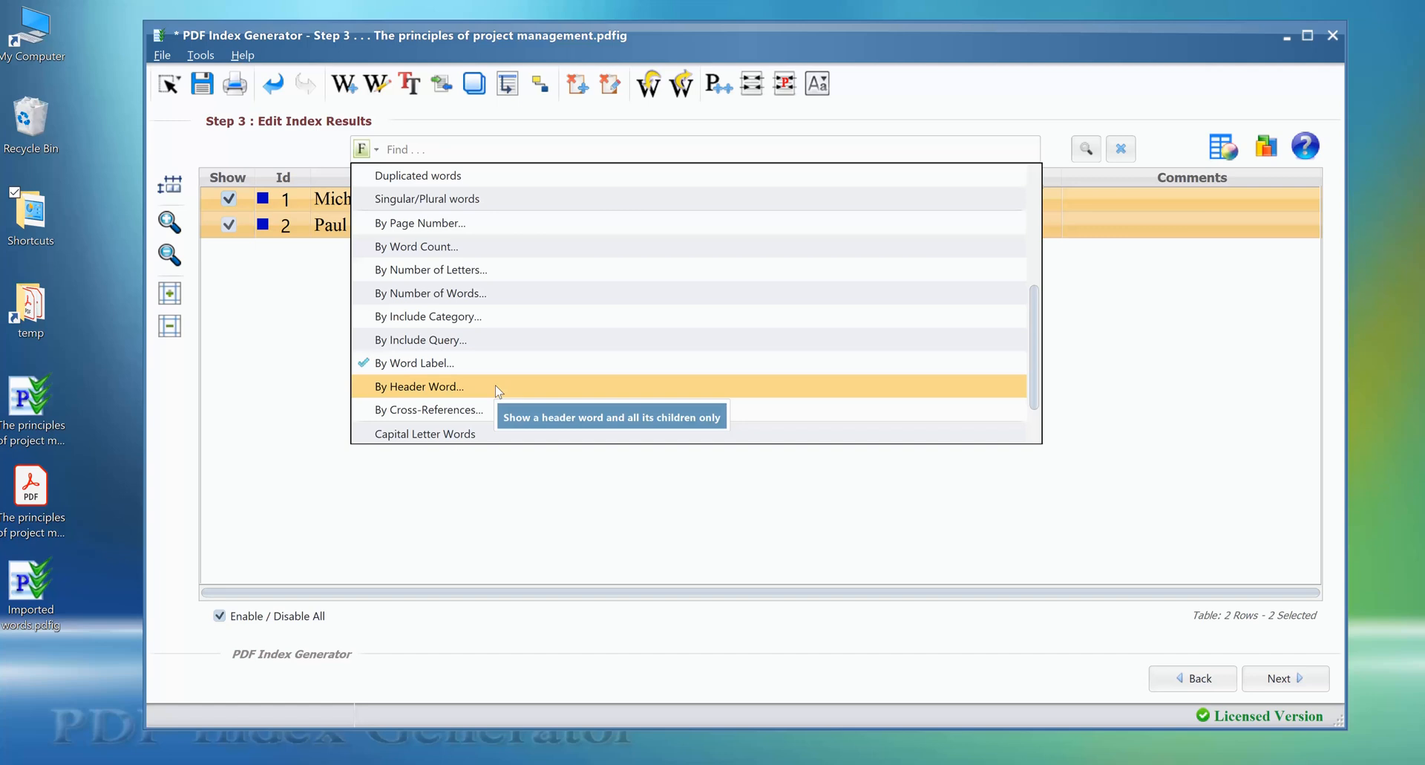
left_click(420, 386)
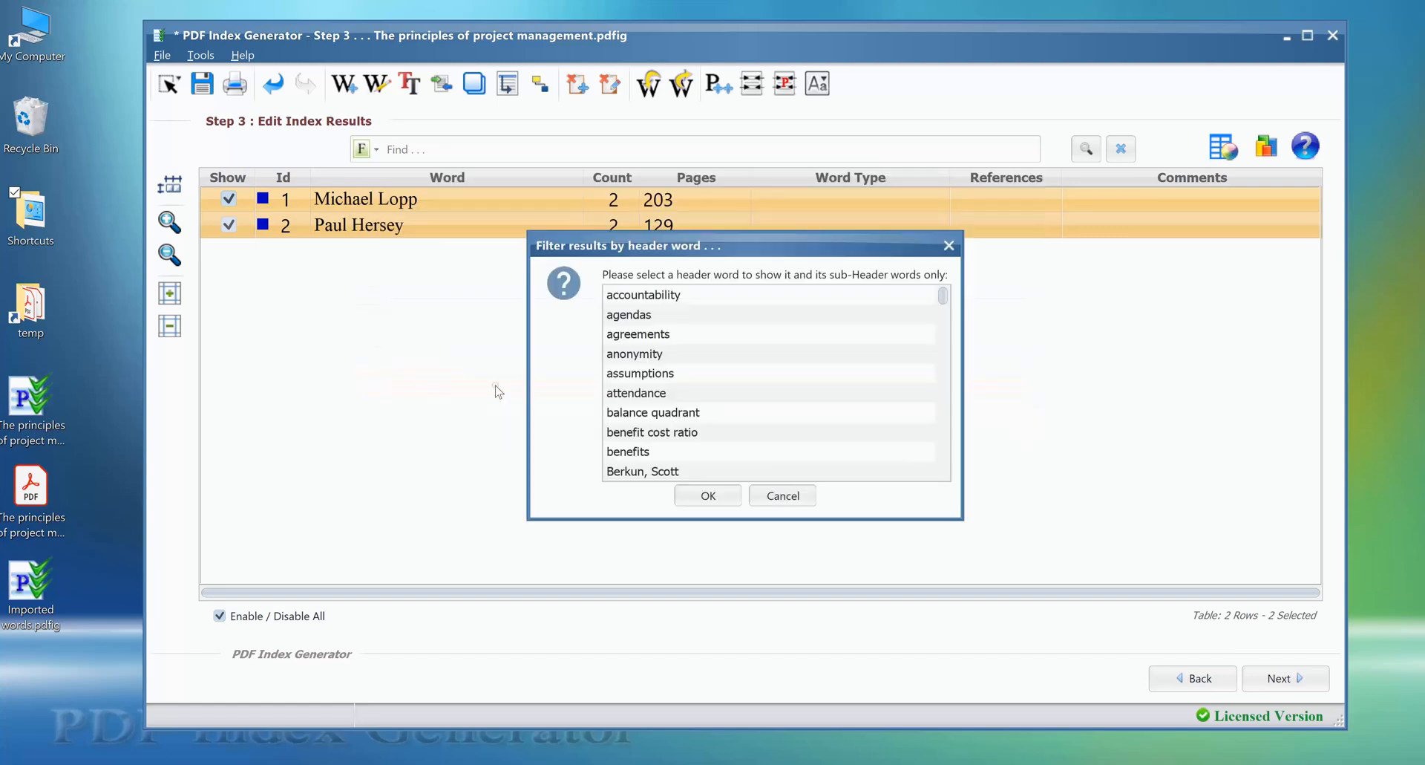
left_click(688, 436)
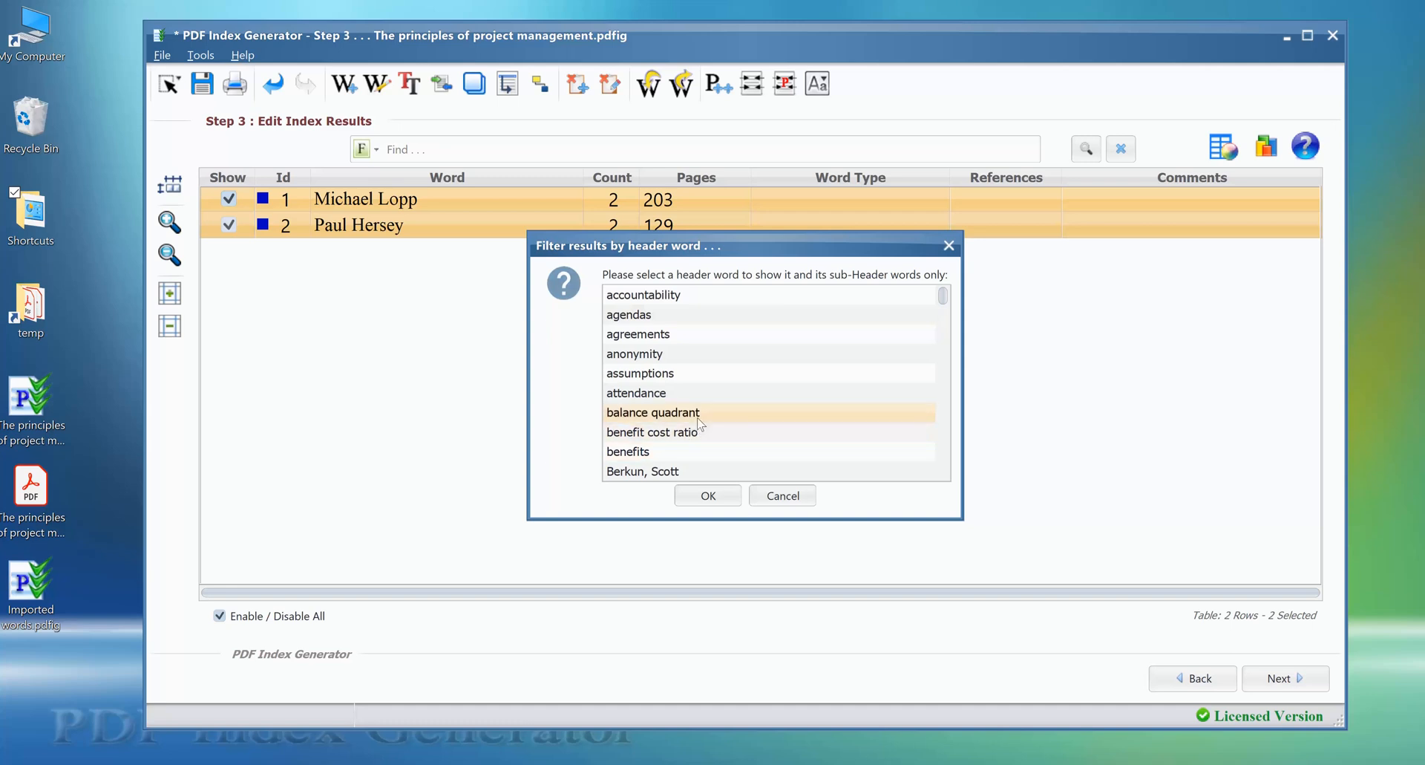
left_click(702, 414)
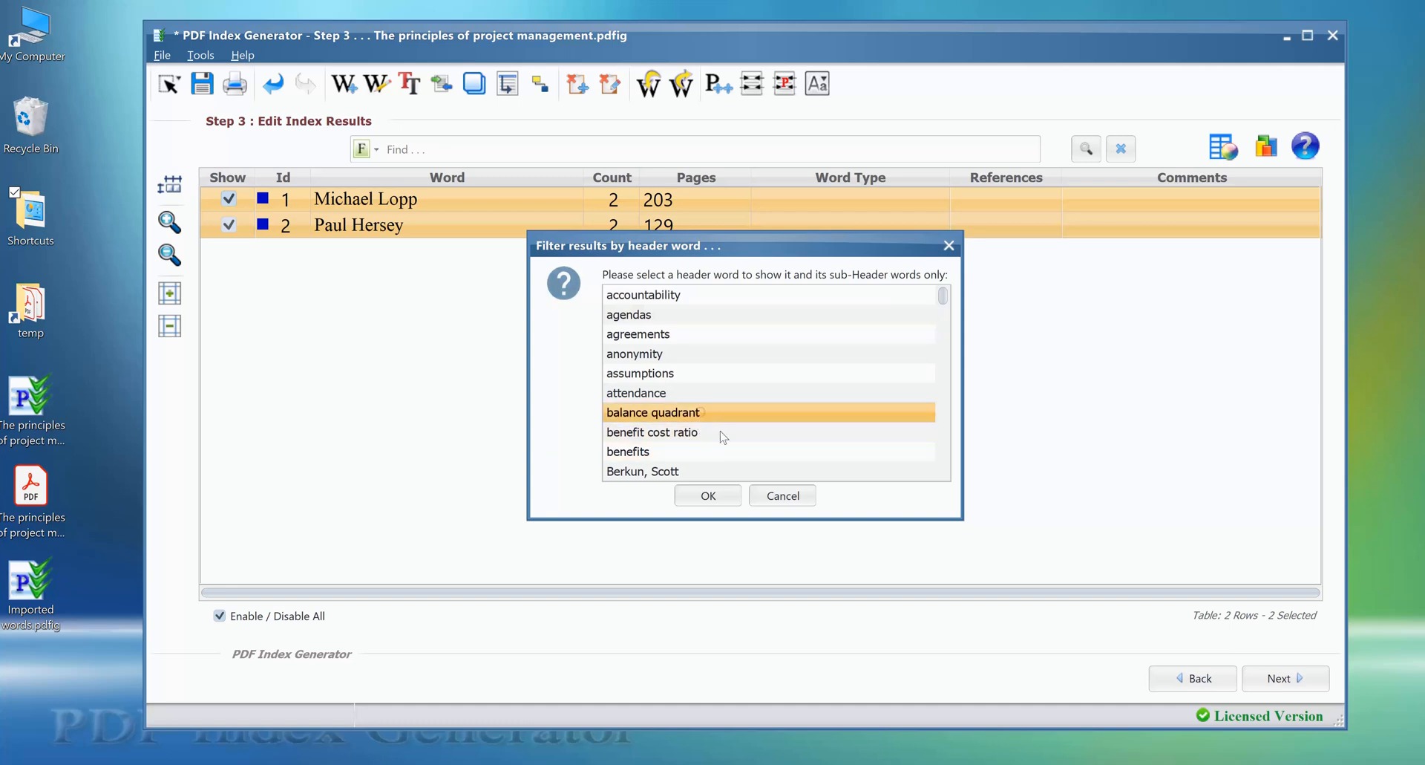
left_click(708, 496)
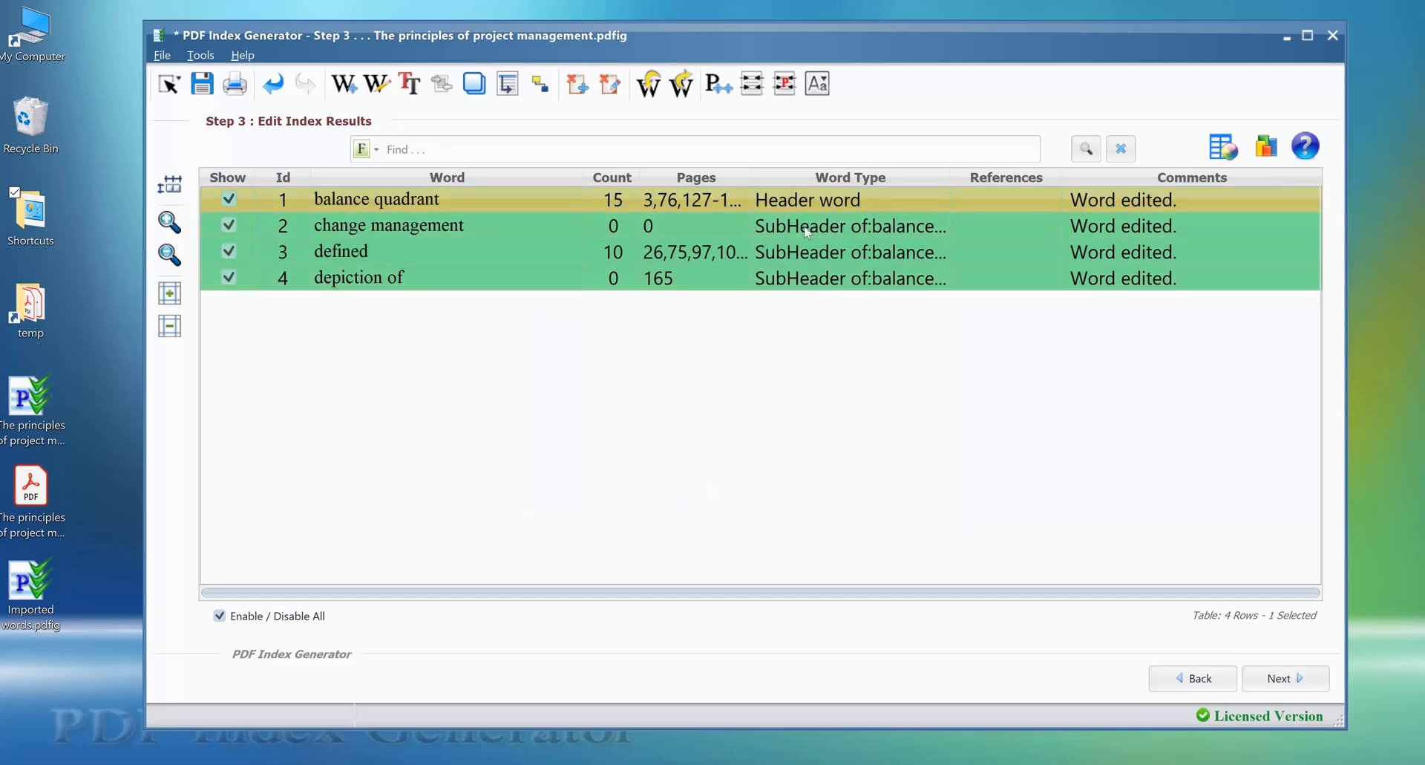
mouse_move(807, 231)
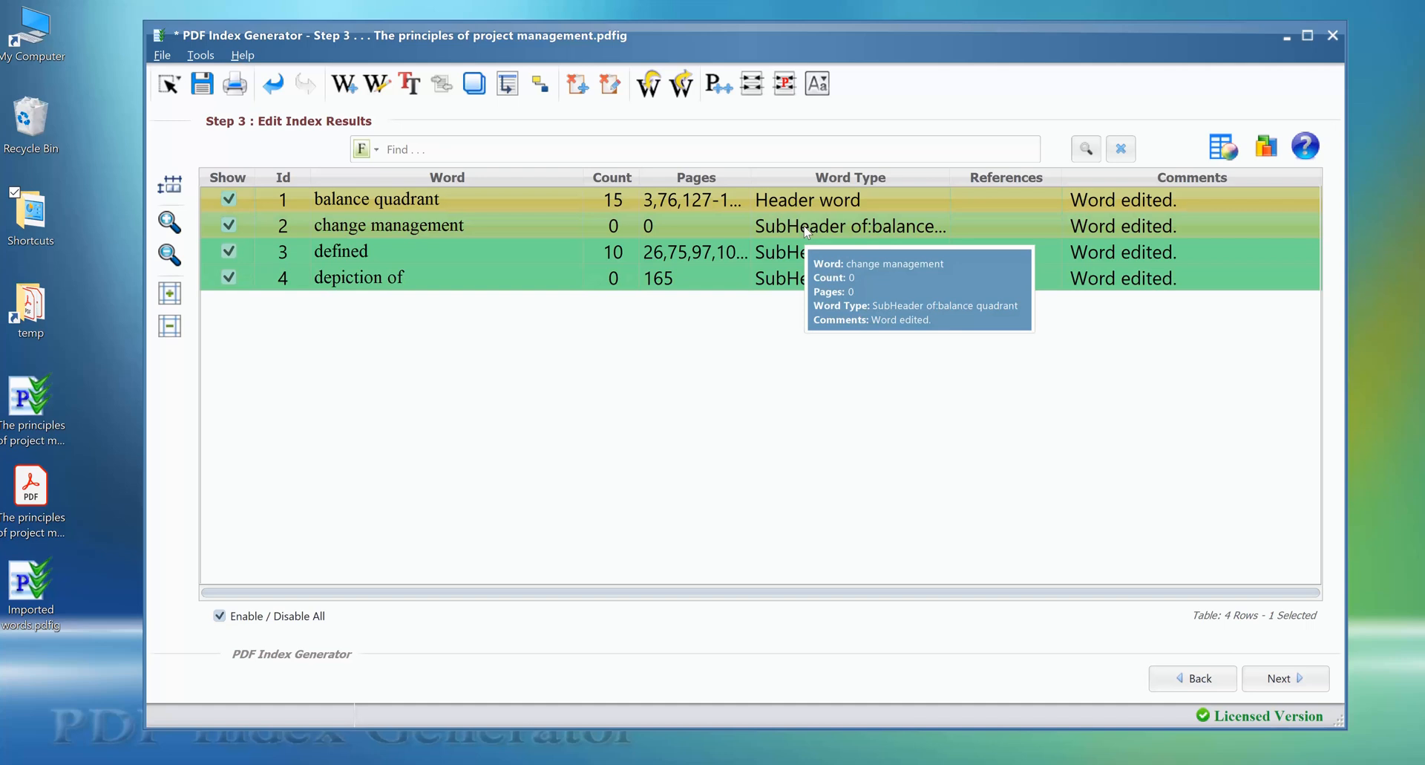
- Filter the index results by cross-references, leaving the value empty to include all words having cross-references
left_click(365, 148)
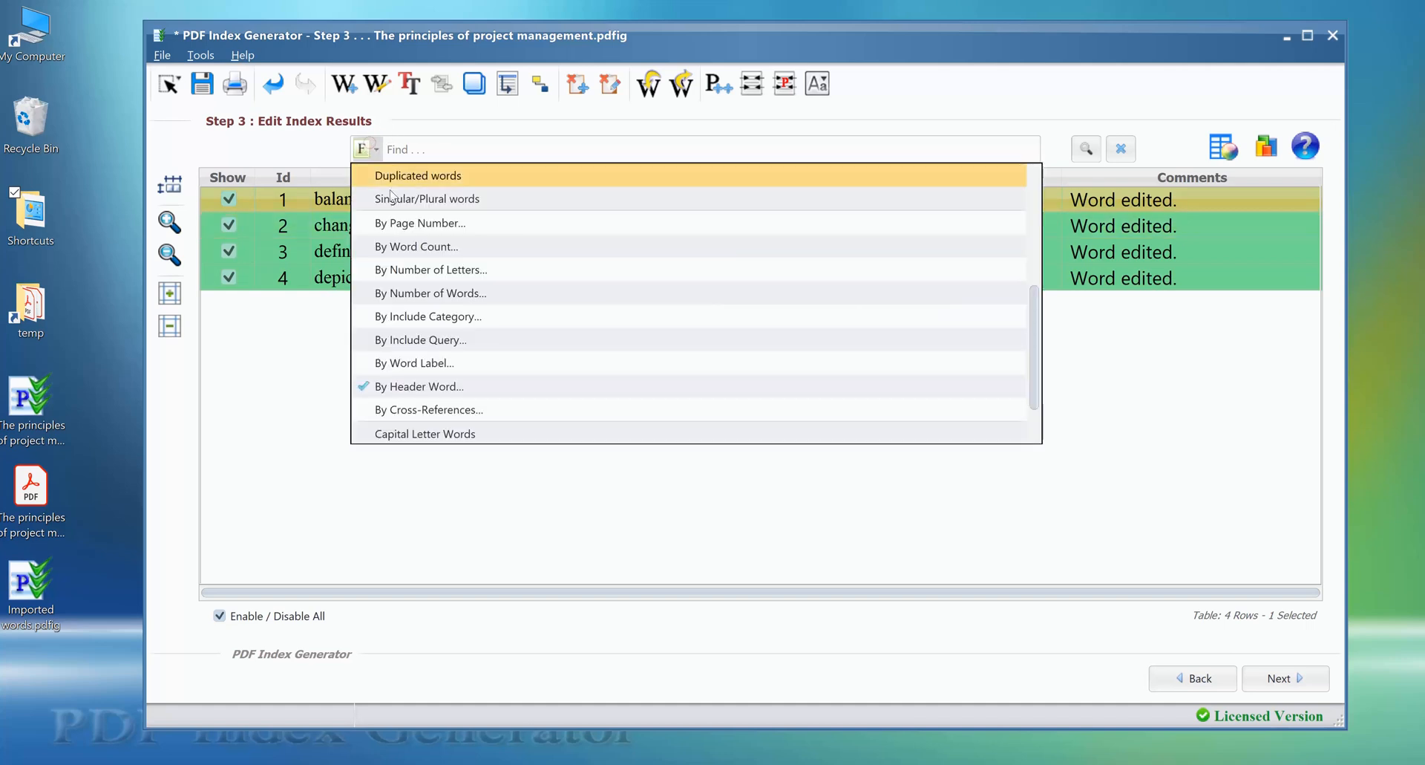
left_click(507, 410)
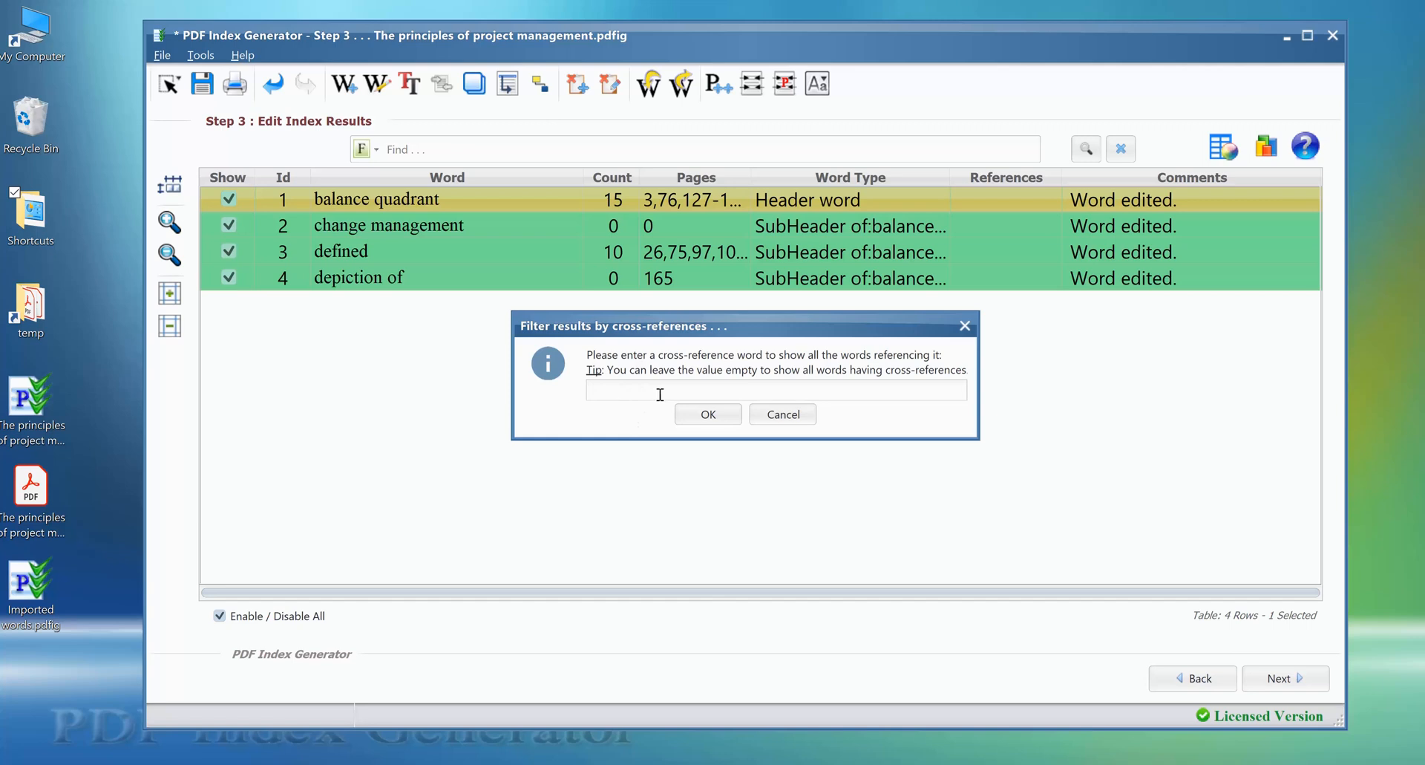
left_click(709, 414)
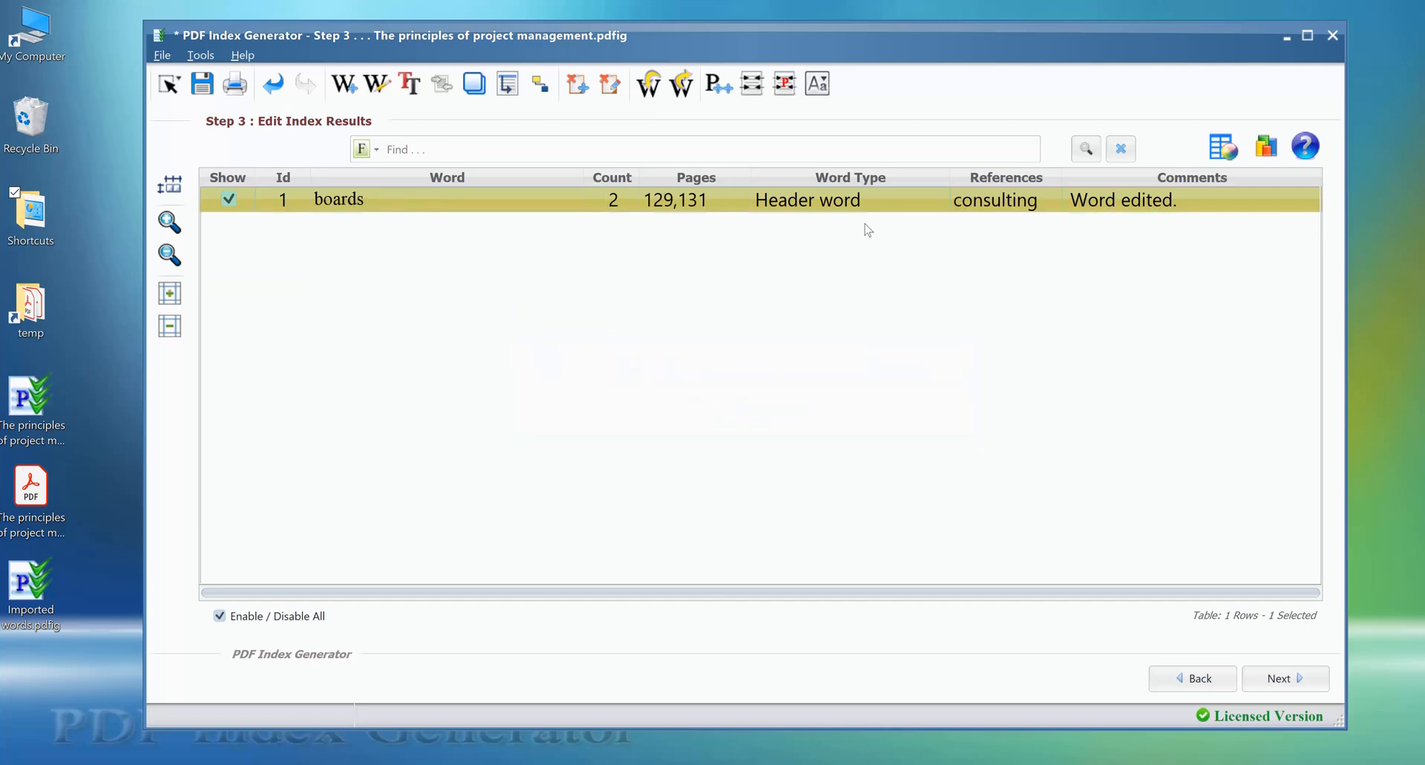
- Examine the cross-reference definition of the word "boards" and close it without changes
double_click(1008, 213)
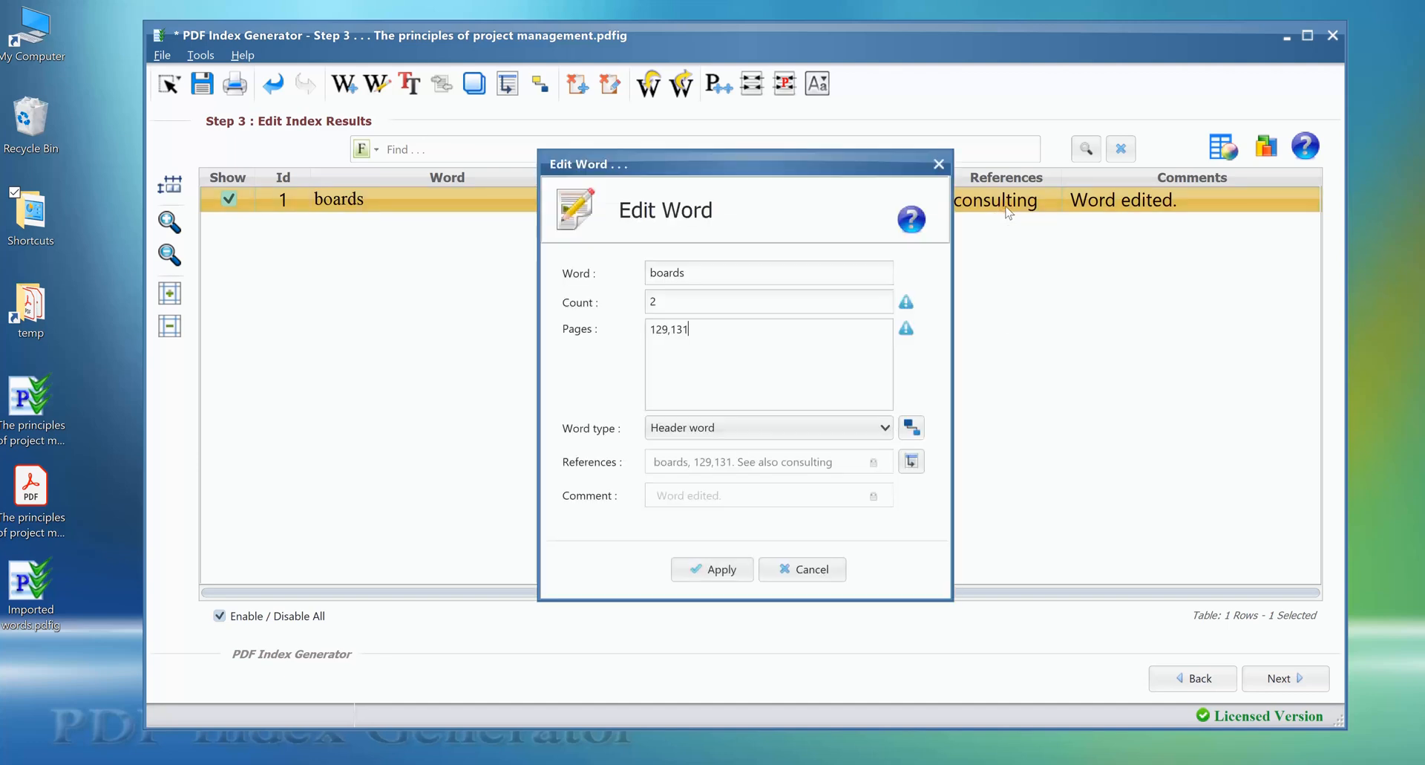
left_click(911, 461)
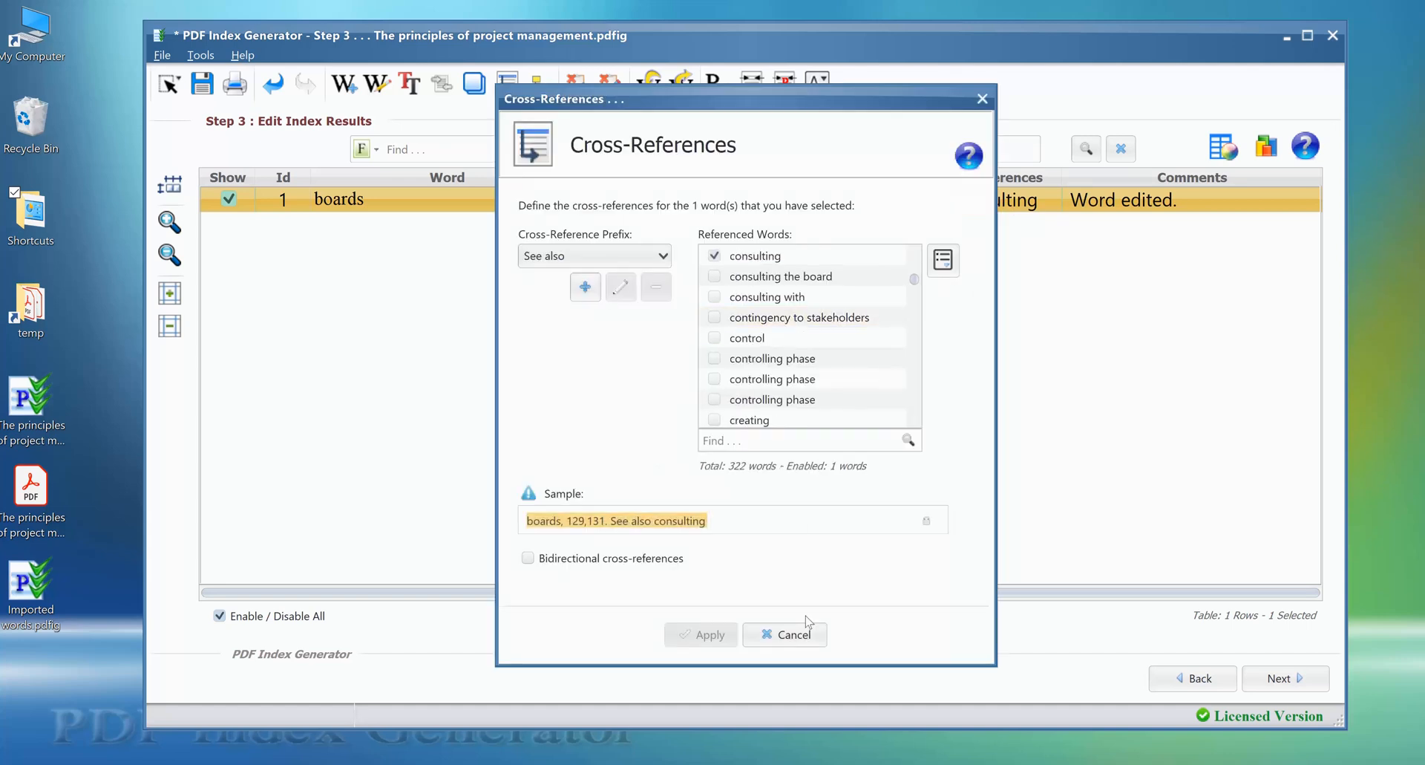
left_click(795, 634)
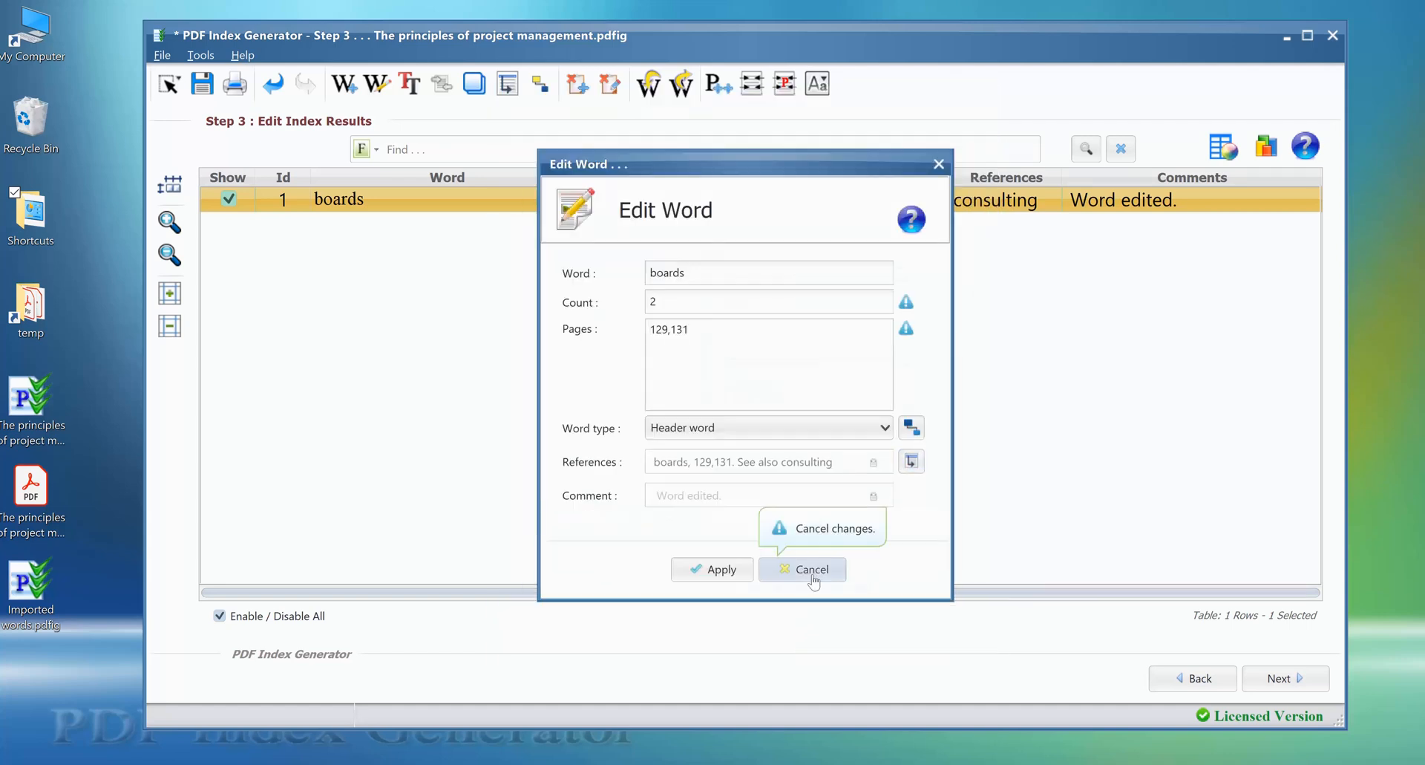
left_click(810, 573)
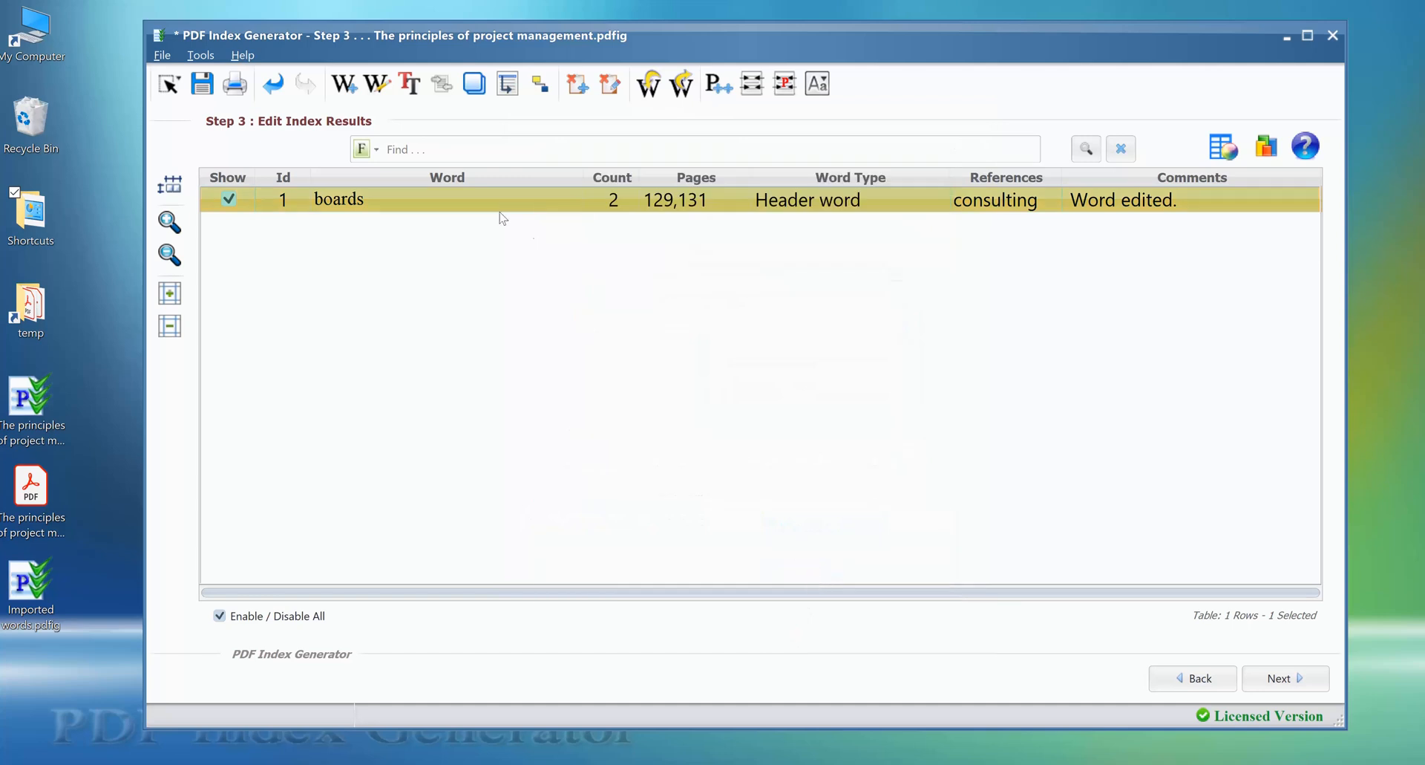
- Filter the index results to show only Capital Letter Words
left_click(367, 150)
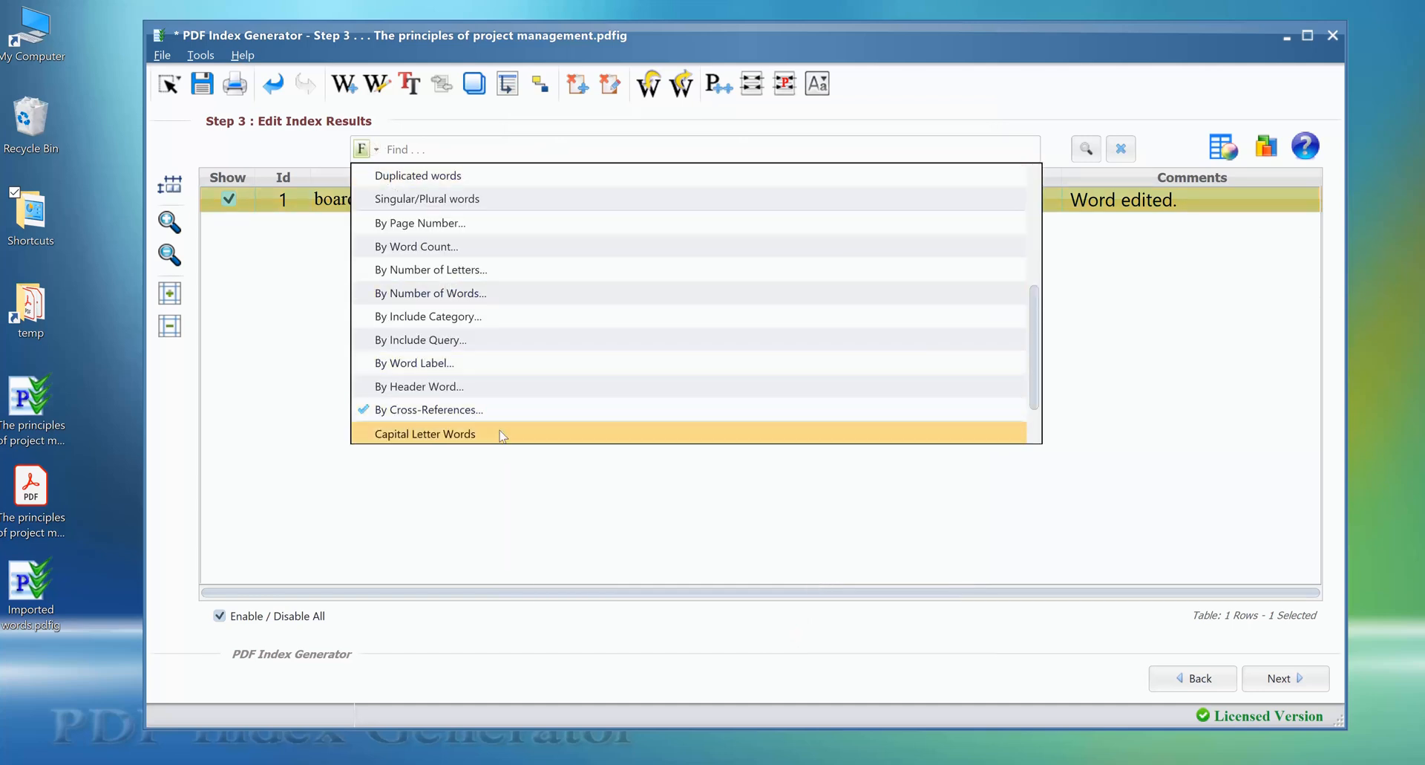
scroll(504, 438, "down", 3)
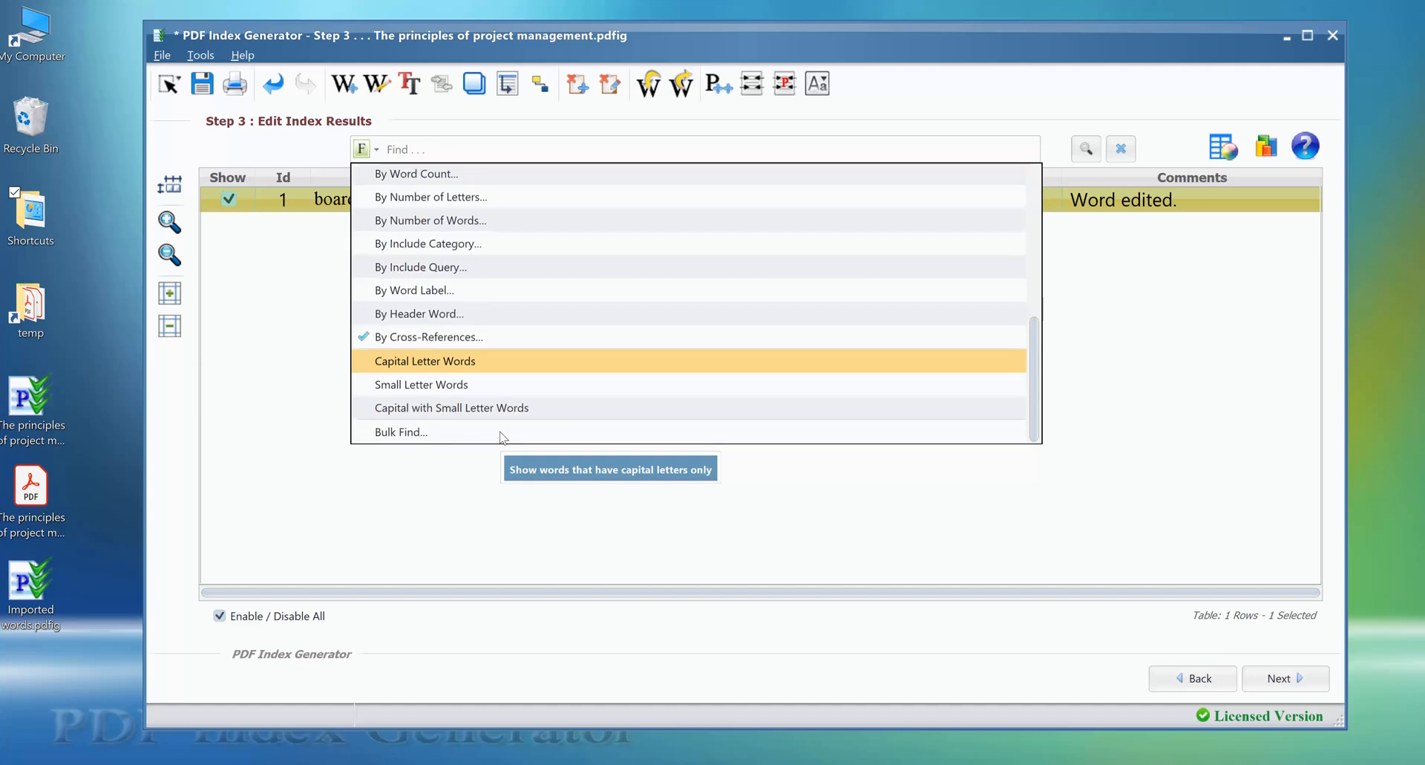
left_click(523, 362)
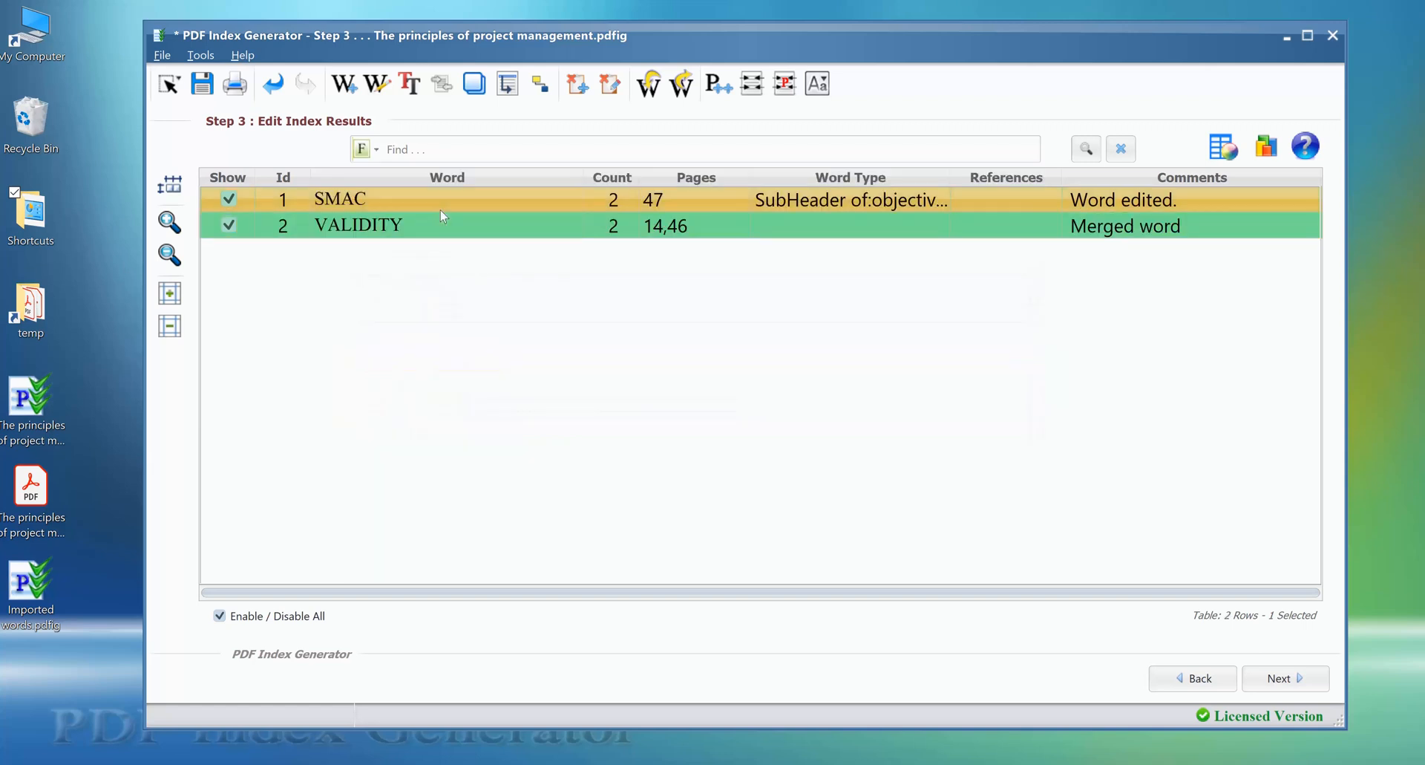
- Filter the index results by Small Letter Words, and switch the filter to Capital with Small Letter Words
left_click(363, 150)
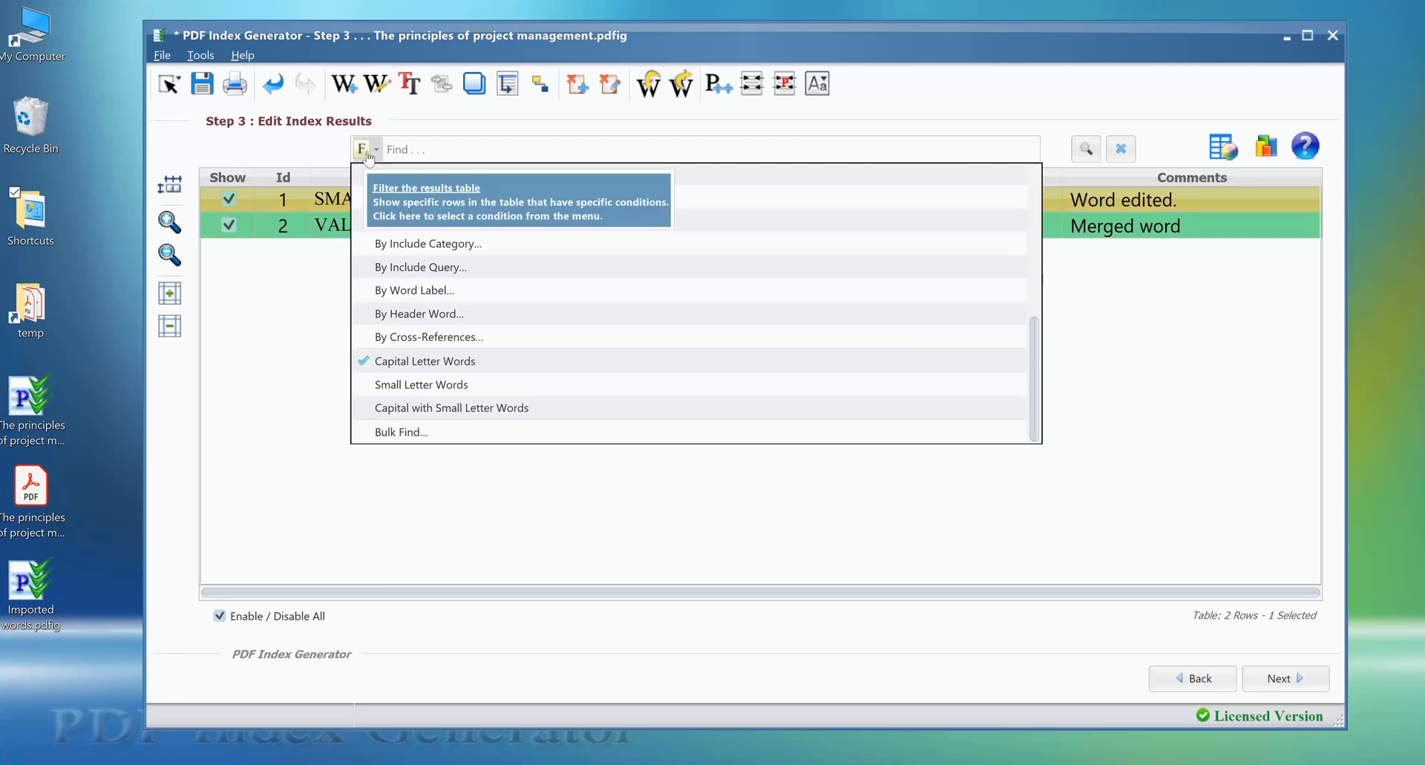
left_click(483, 386)
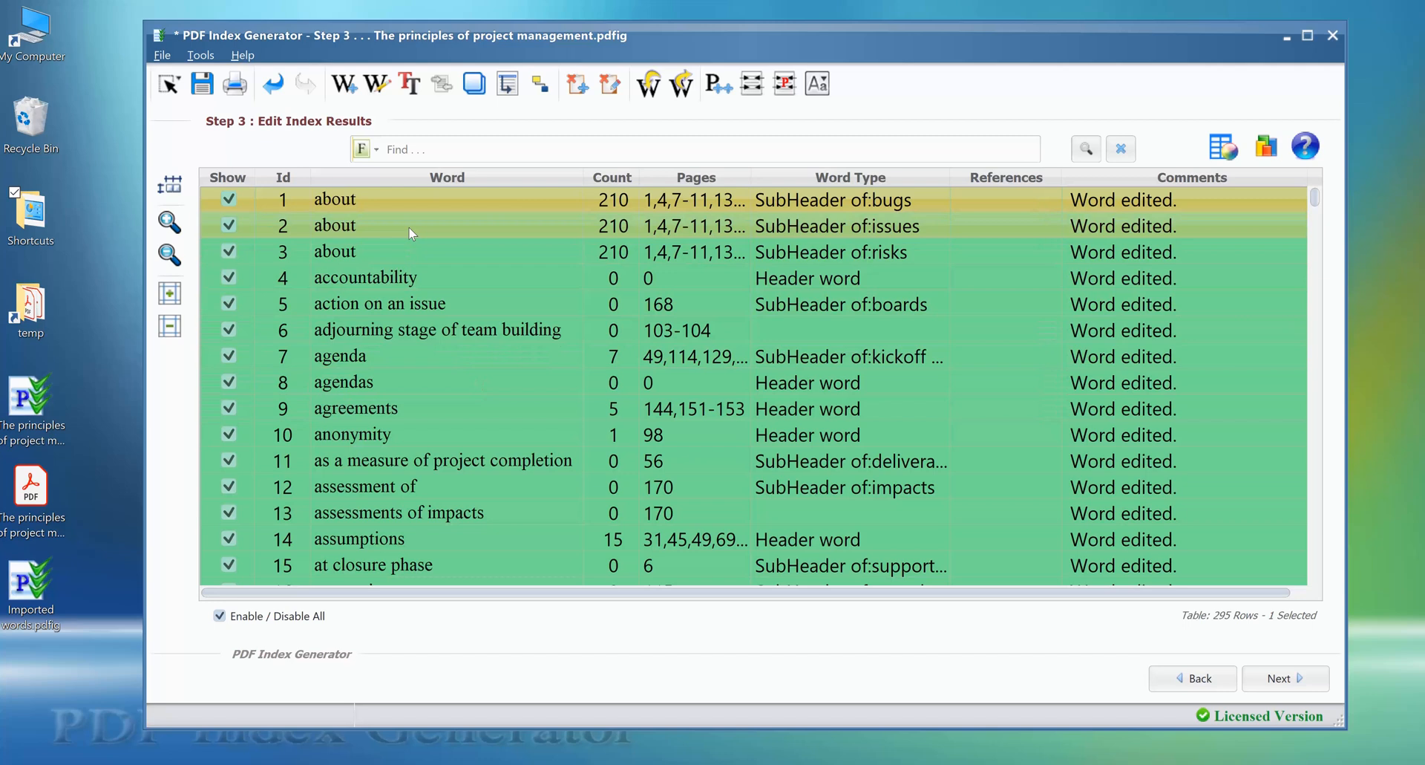
left_click(362, 150)
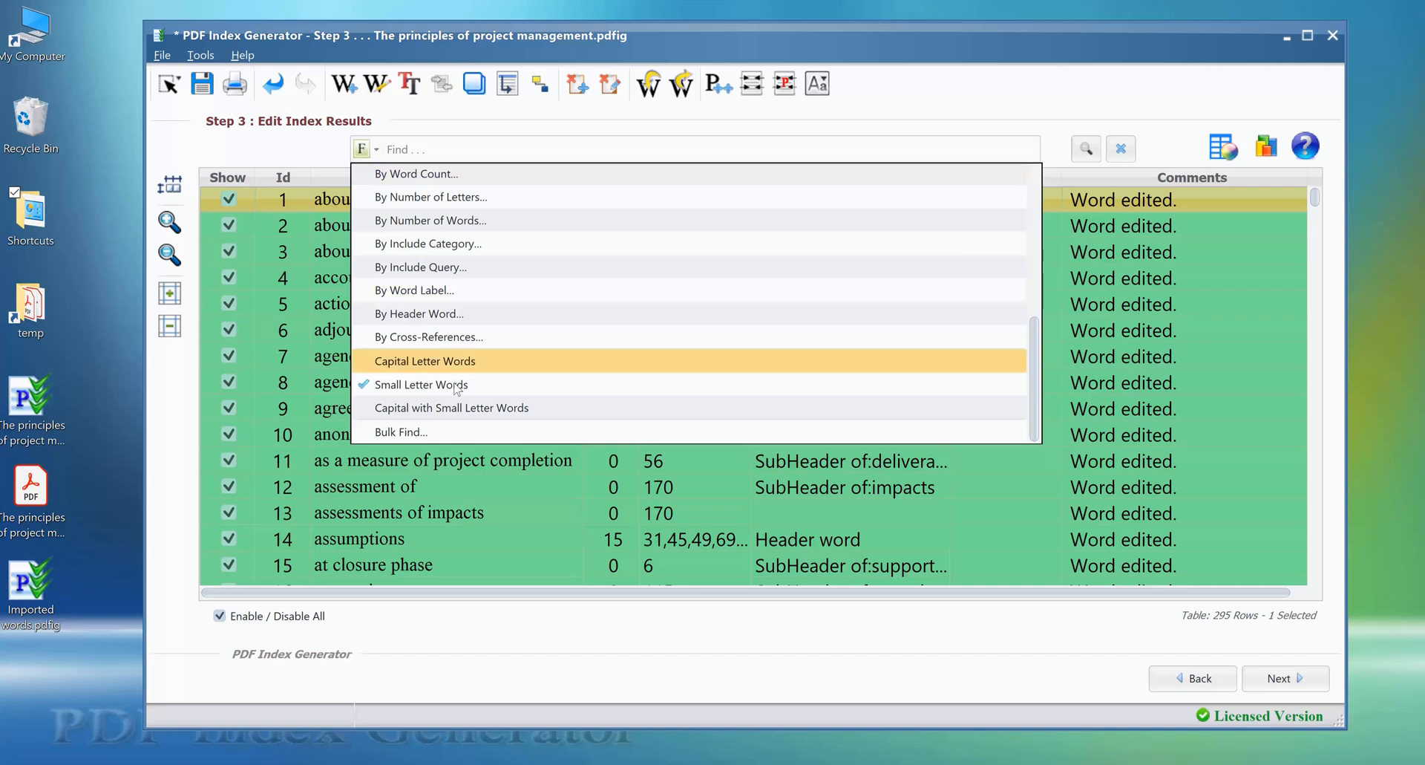
left_click(559, 418)
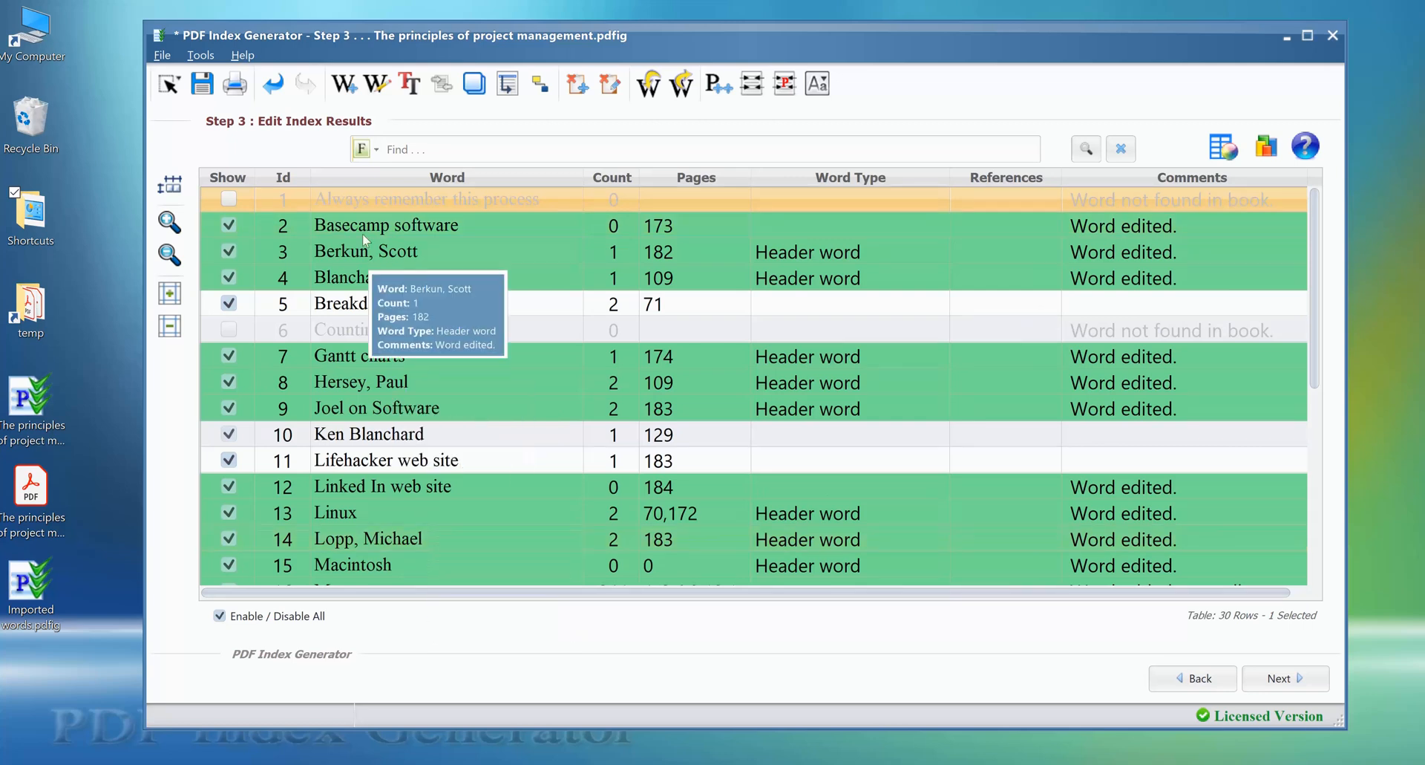
- Bulk find the terms "aa" and "ss" in the results table with exact match off, and check the word type of "about"
left_click(363, 149)
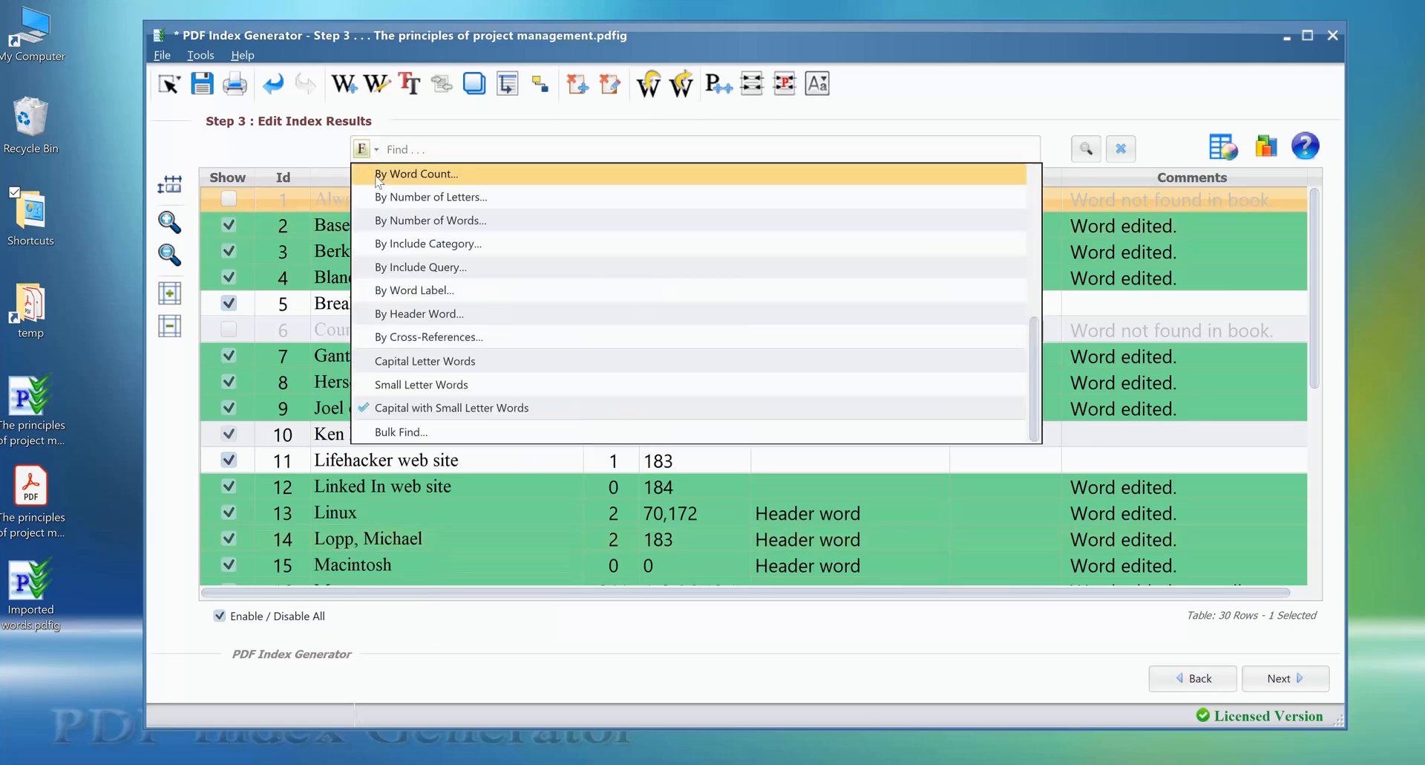
left_click(470, 439)
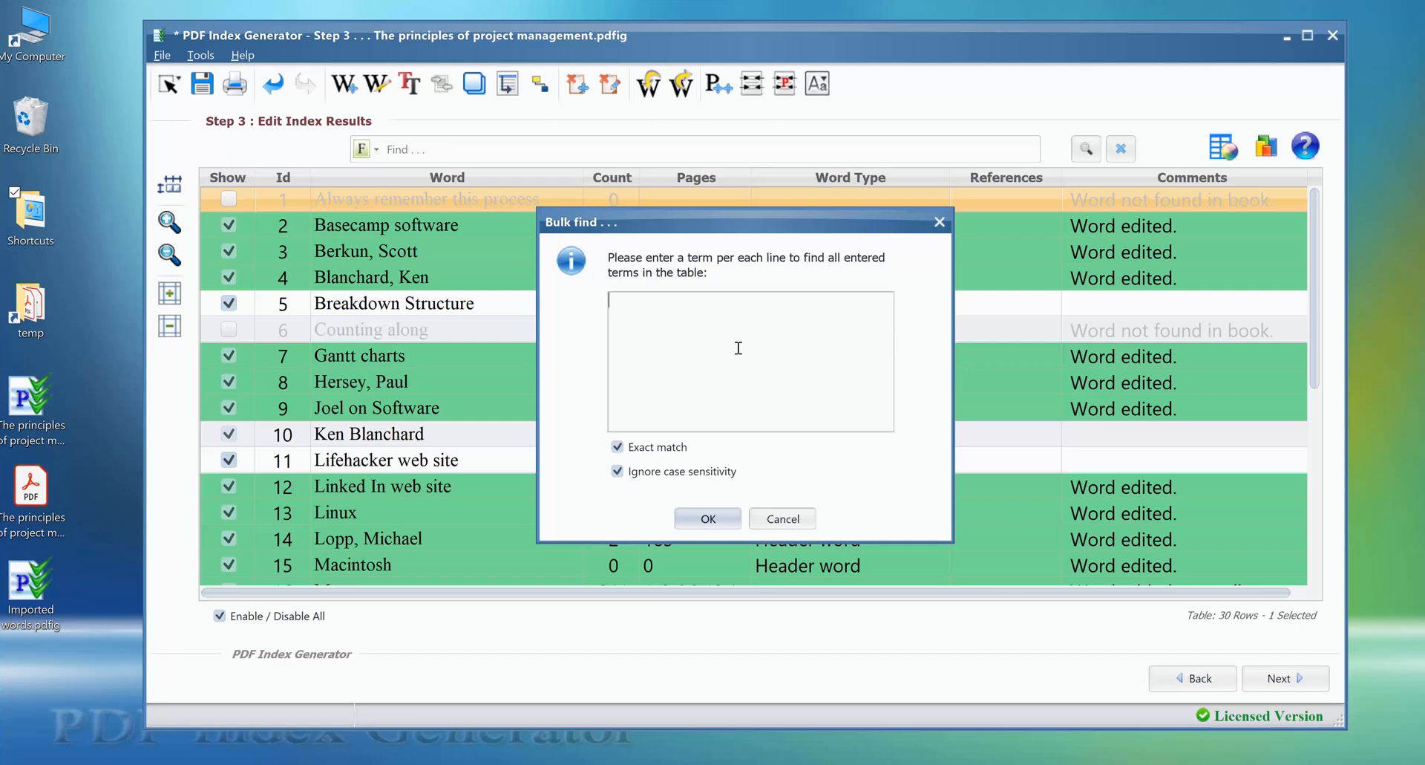
type("aa")
key("Return")
type("ss")
left_click(679, 445)
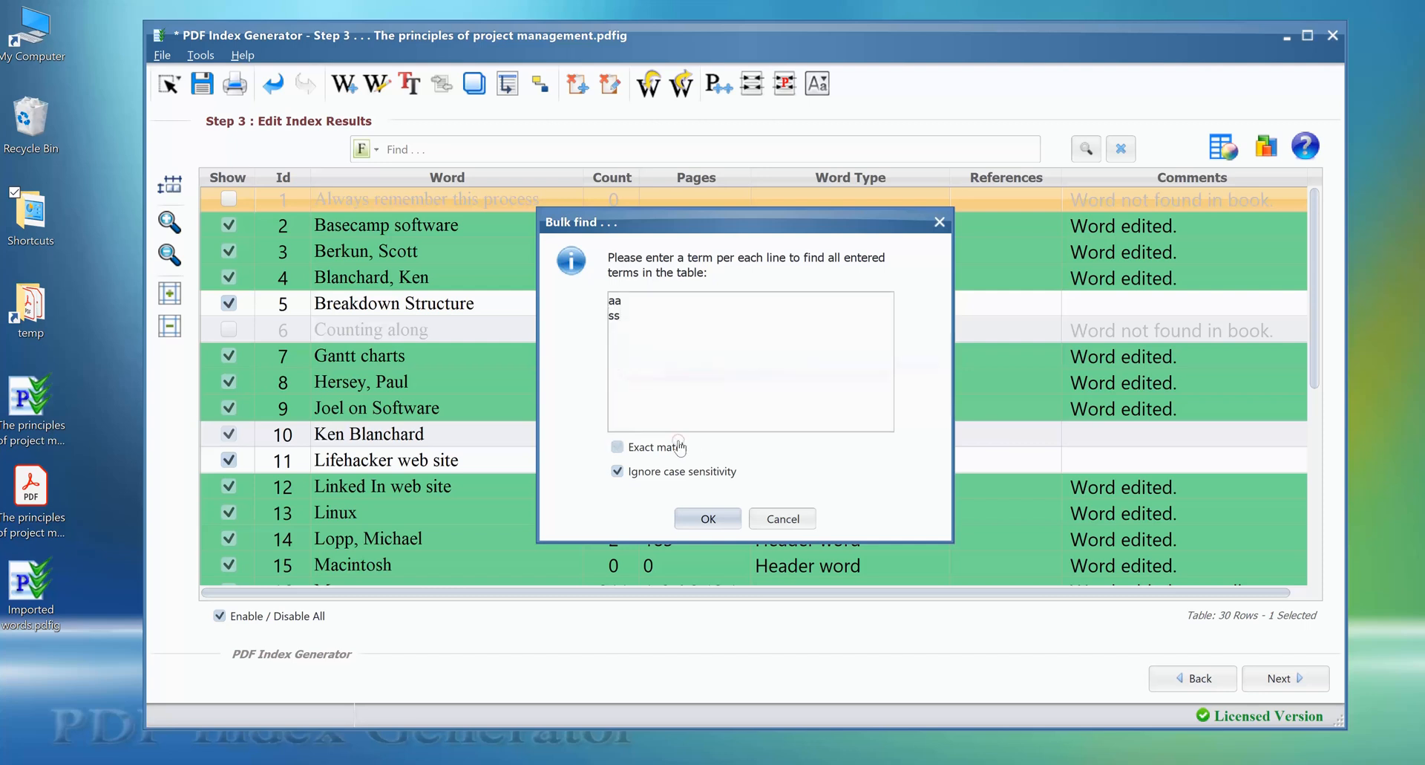
left_click(709, 518)
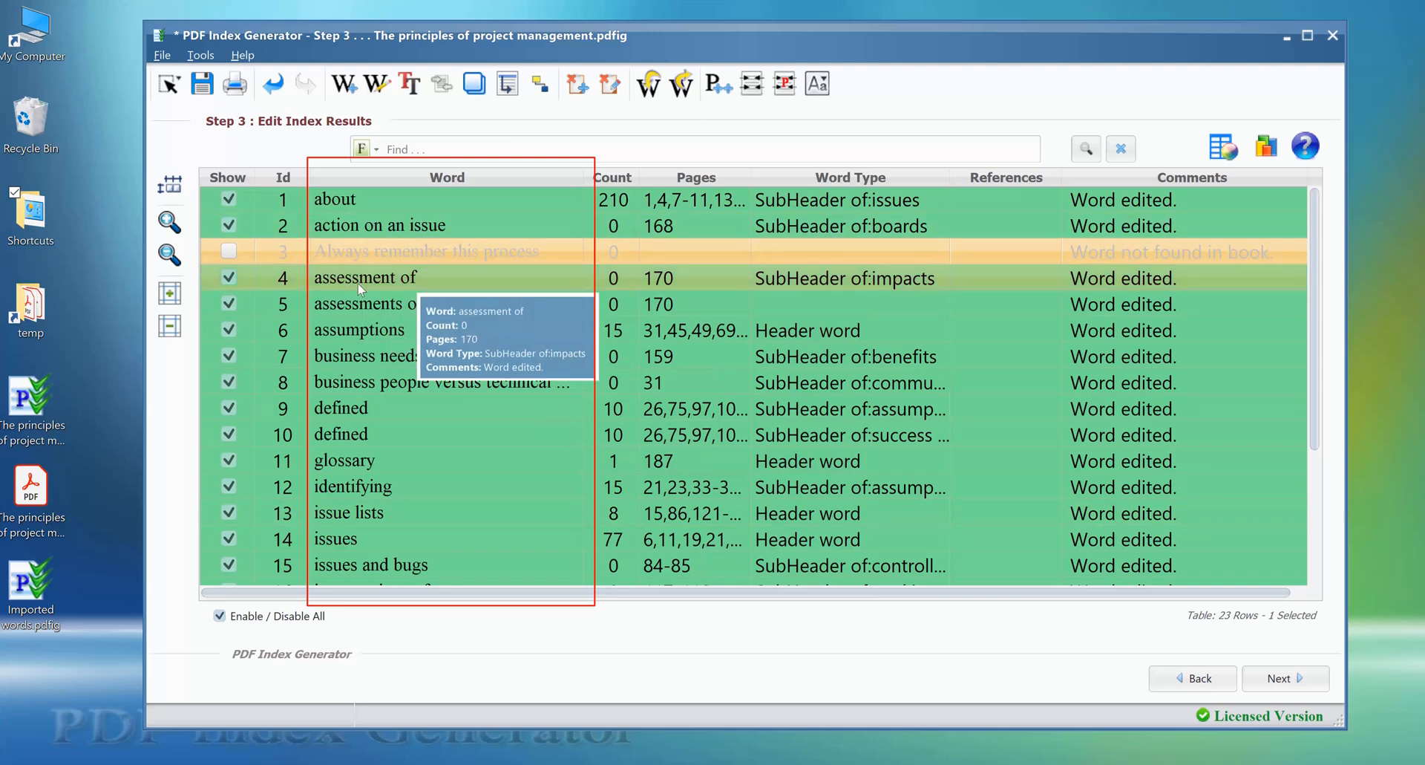
left_click(537, 208)
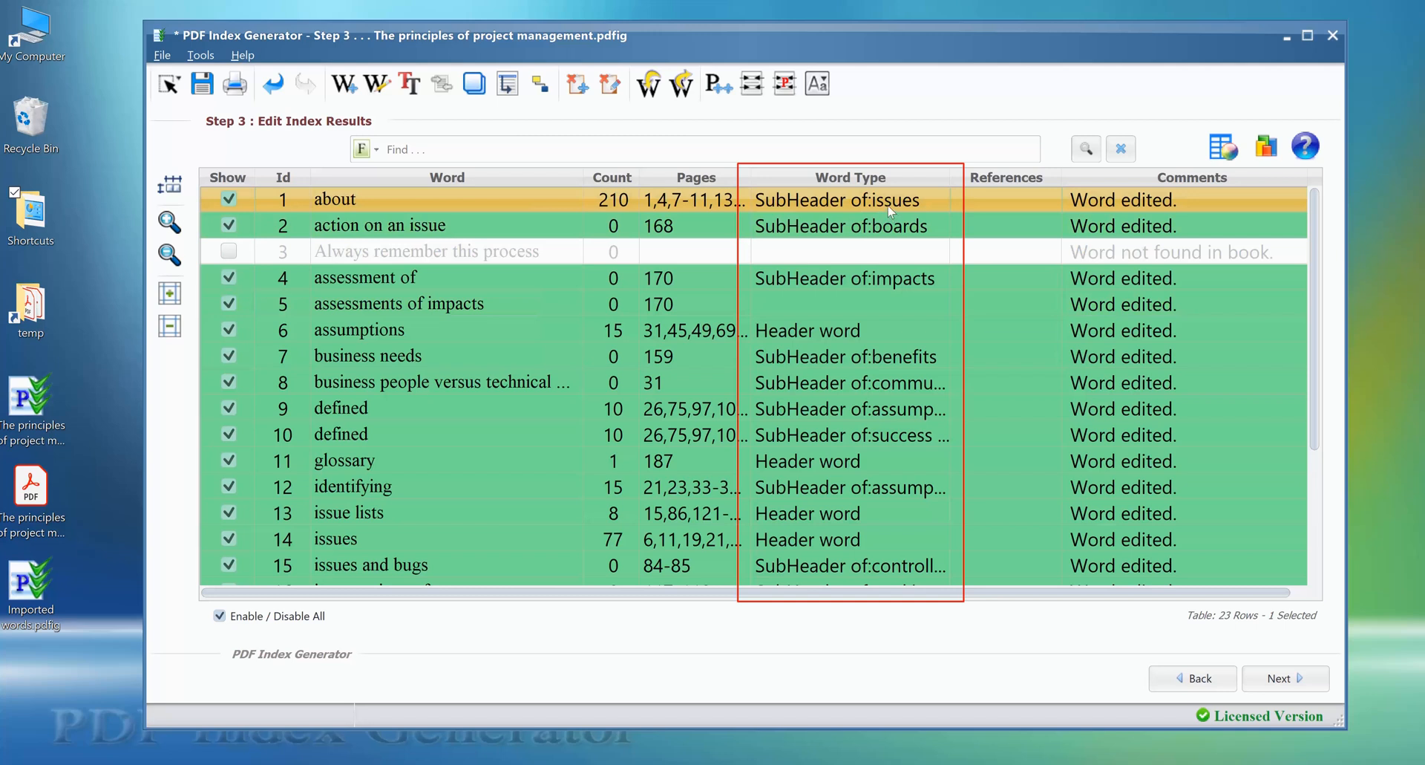
mouse_move(888, 211)
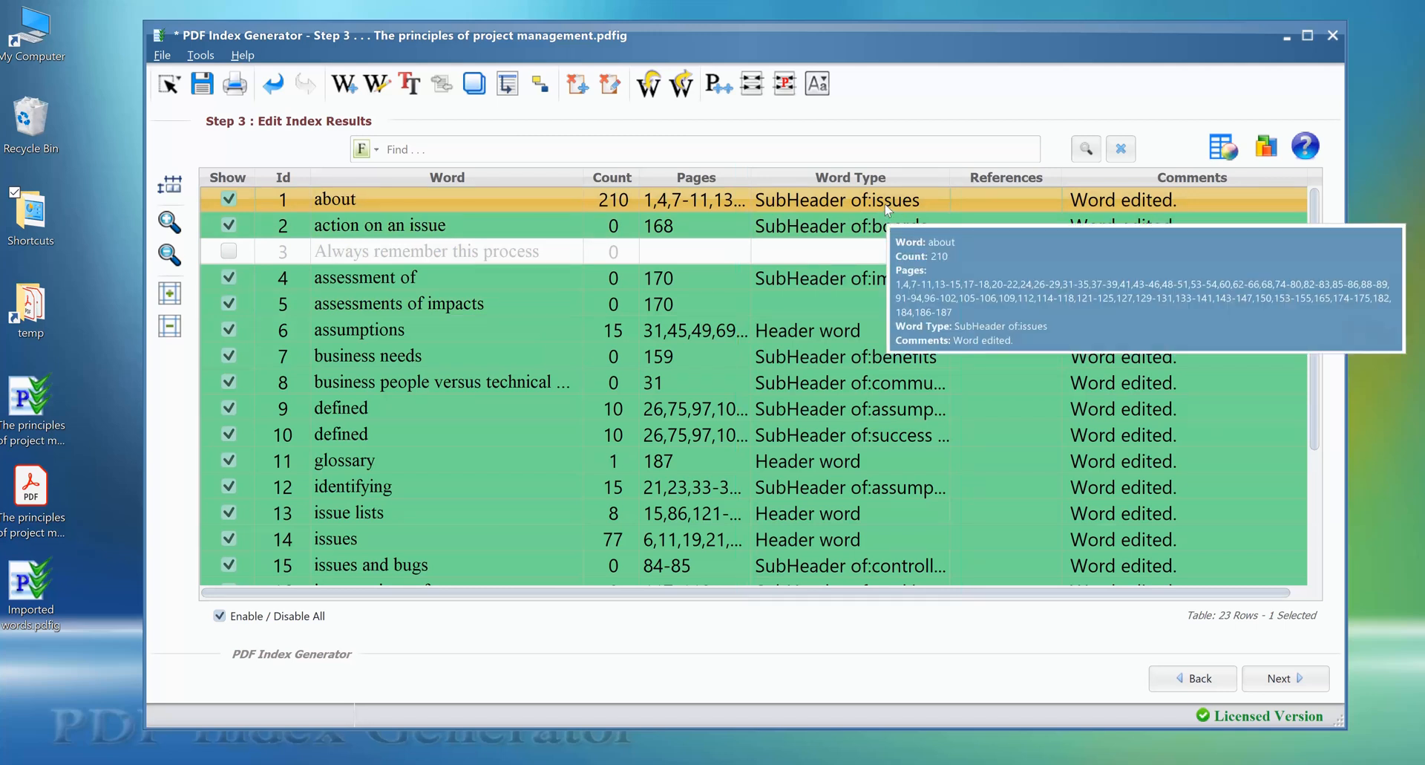